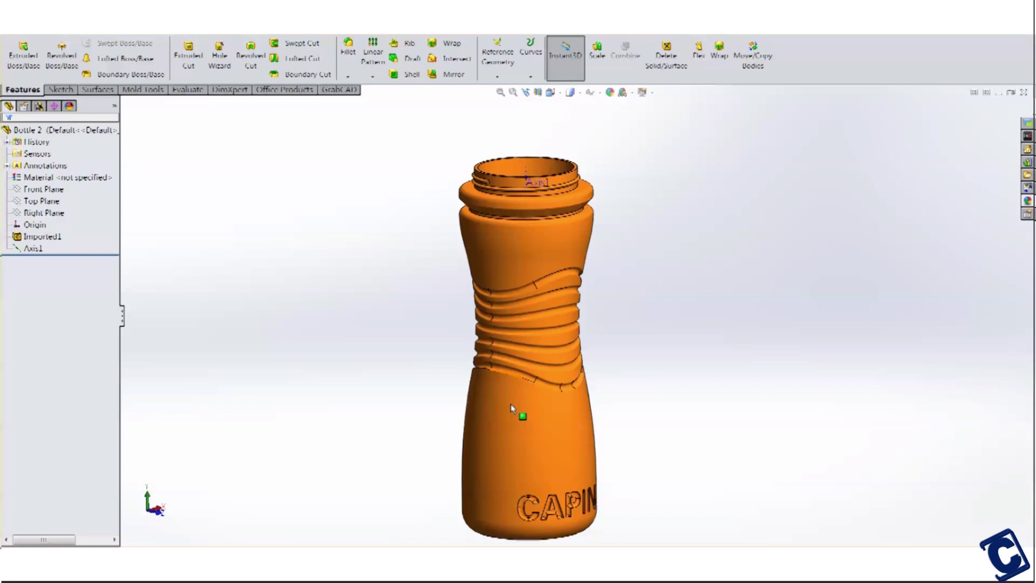
- Orbit around the bottle to inspect the neck threads, then return to an upright front view
middle_drag(675, 435, 633, 437)
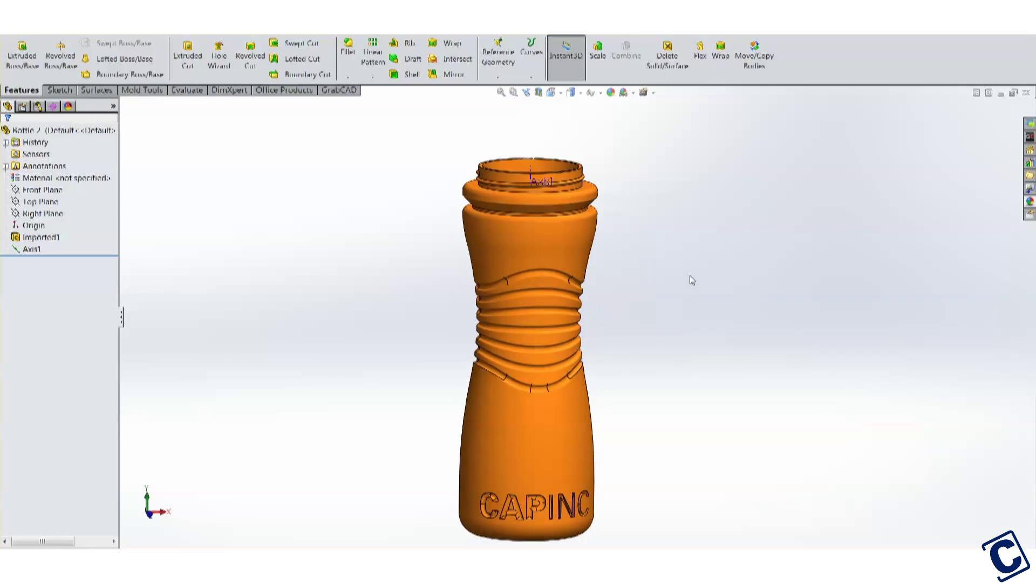
scroll(508, 152, down, 2)
scroll(507, 152, down, 3)
click(488, 248)
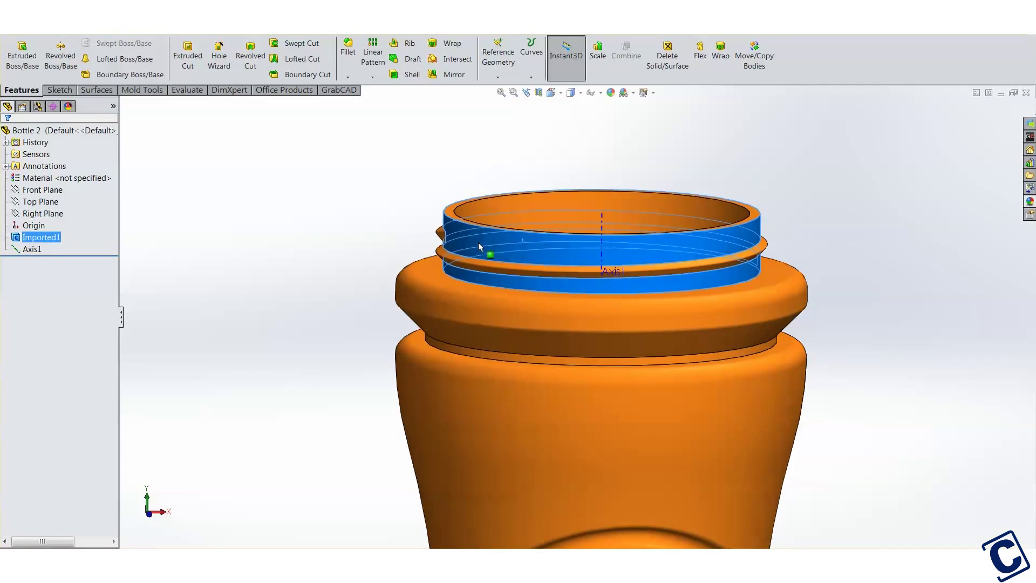
scroll(497, 248, down, 1)
middle_drag(497, 248, 538, 256)
middle_drag(456, 247, 357, 240)
click(356, 240)
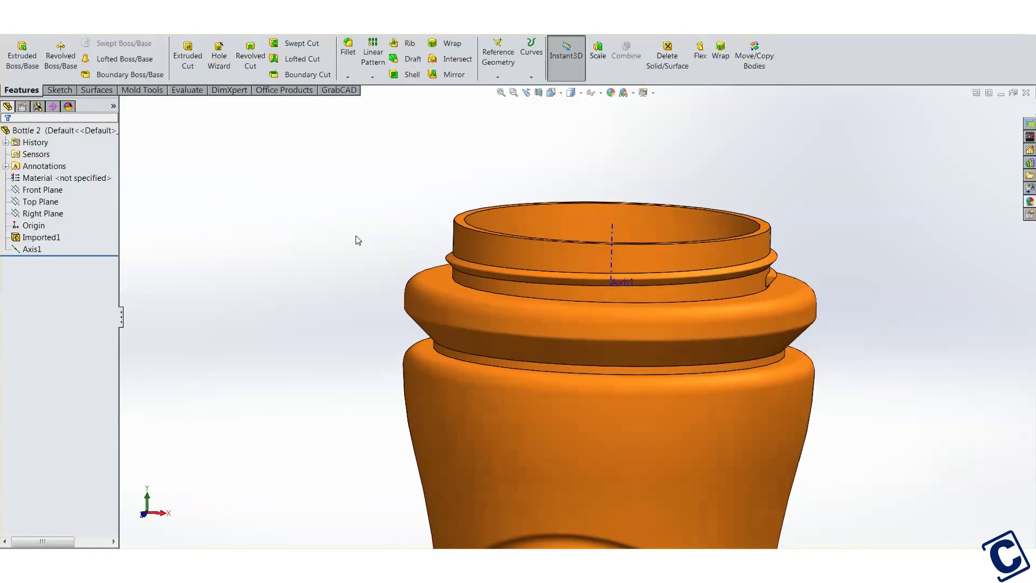
- View the Front Plane face-on and start a rectangle sketch on it
click(46, 189)
right_click(47, 189)
click(90, 177)
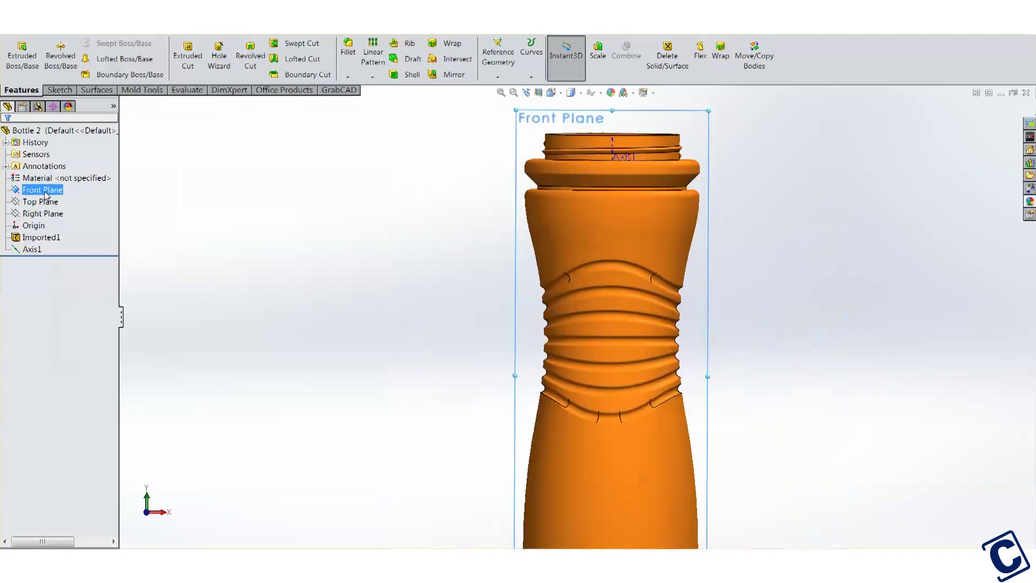
right_click(47, 190)
click(51, 179)
scroll(547, 128, down, 6)
right_drag(548, 129, 550, 201)
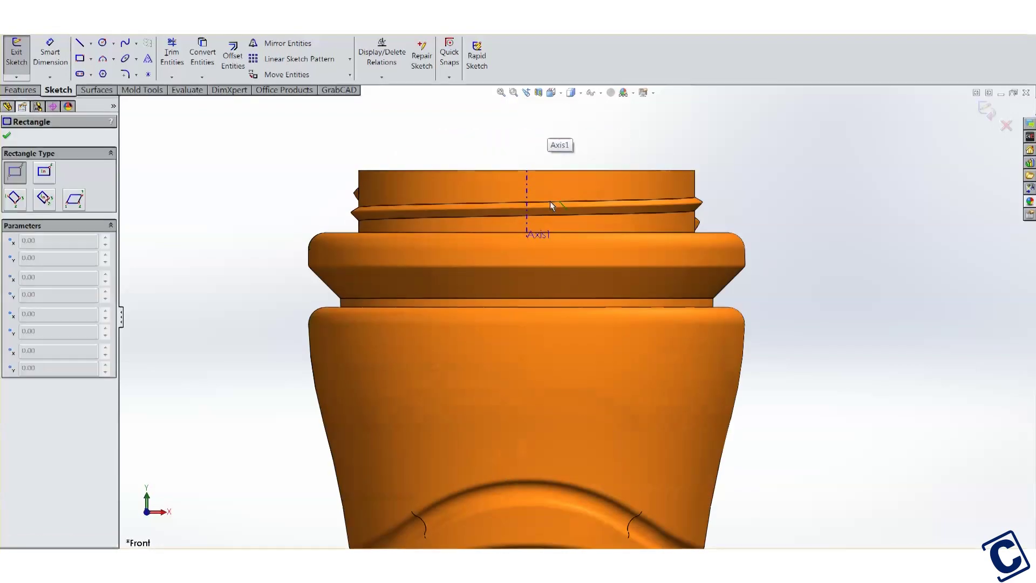
scroll(520, 160, down, 3)
- Draw a rectangle beside the neck with its left edge collinear with Axis1
click(511, 160)
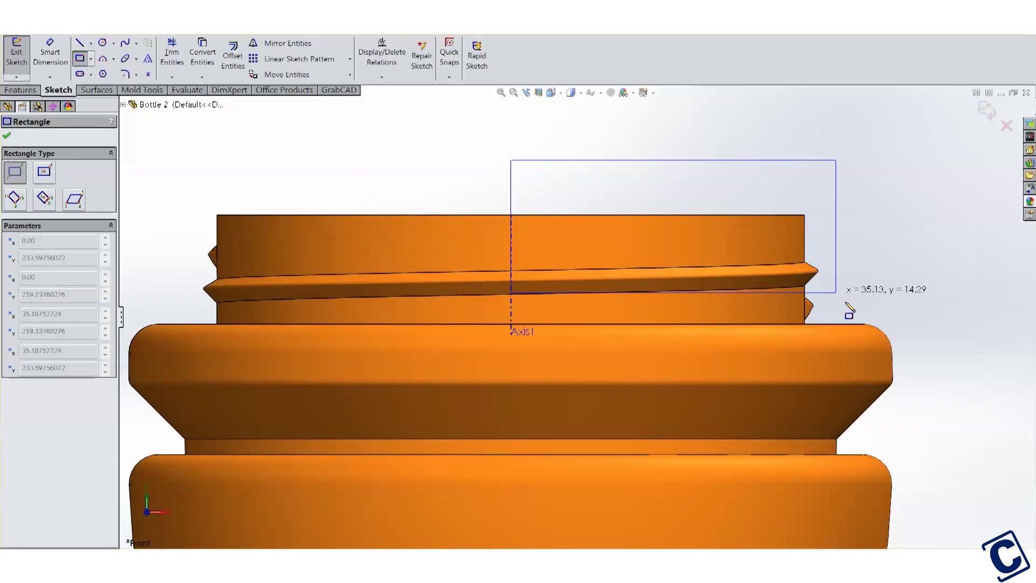
click(867, 312)
drag(511, 209, 536, 209)
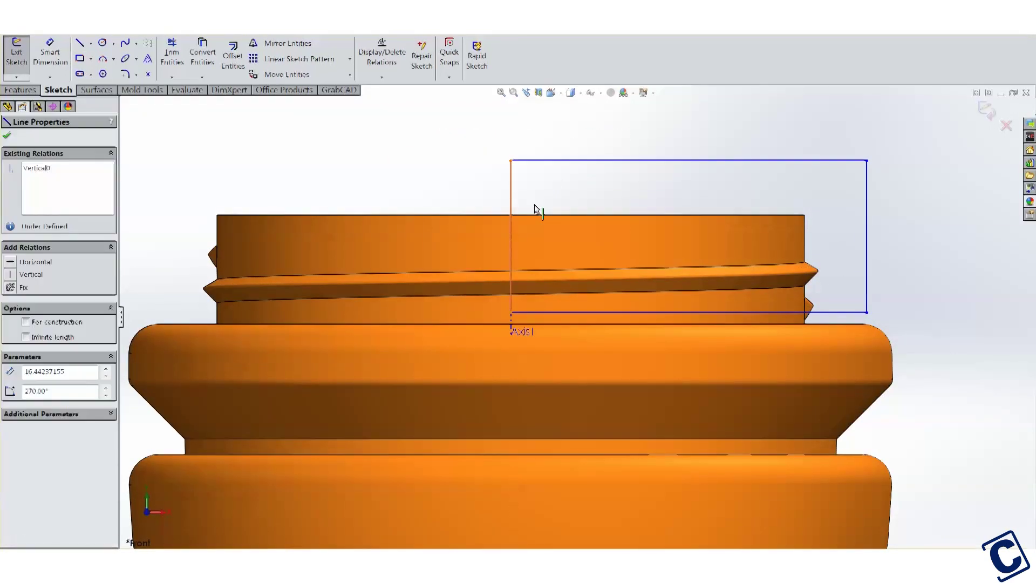
ctrl+click(511, 236)
click(33, 340)
right_drag(850, 273, 857, 229)
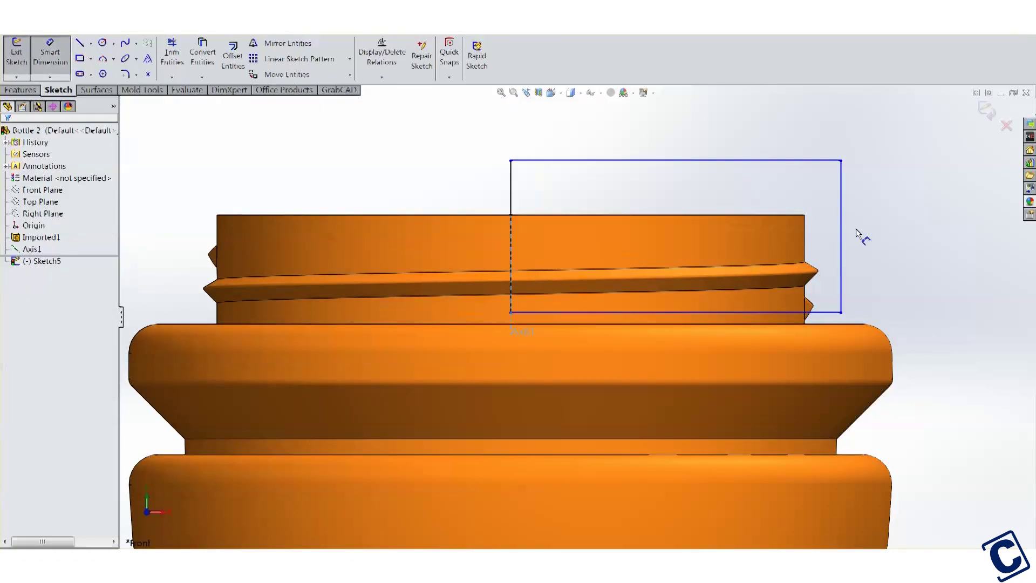
- Dimension the rectangle: 3 mm outside the neck, 5 mm above the top, 1 mm below
click(840, 285)
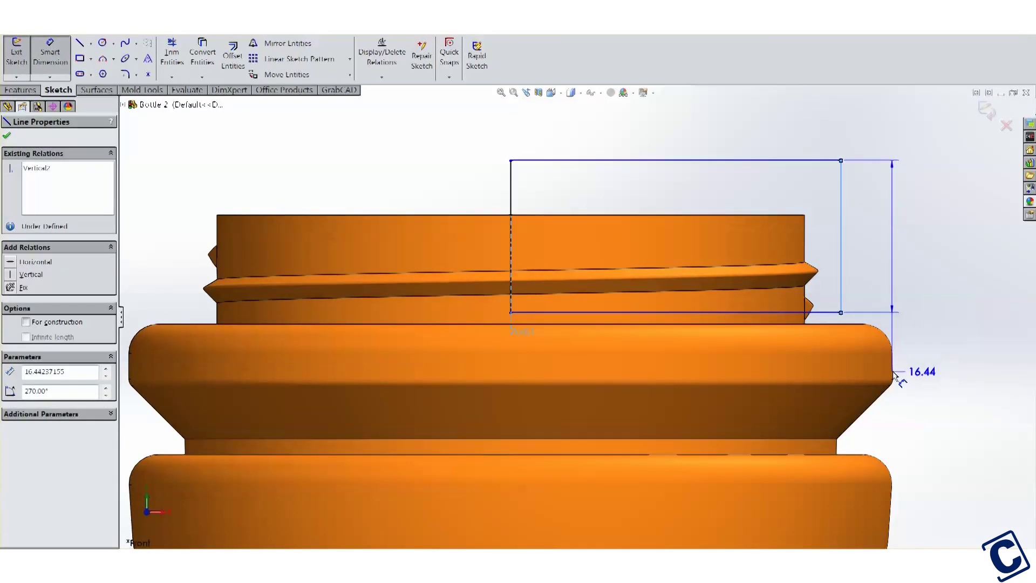
click(896, 373)
click(875, 277)
text(3.00mm)
key(Return)
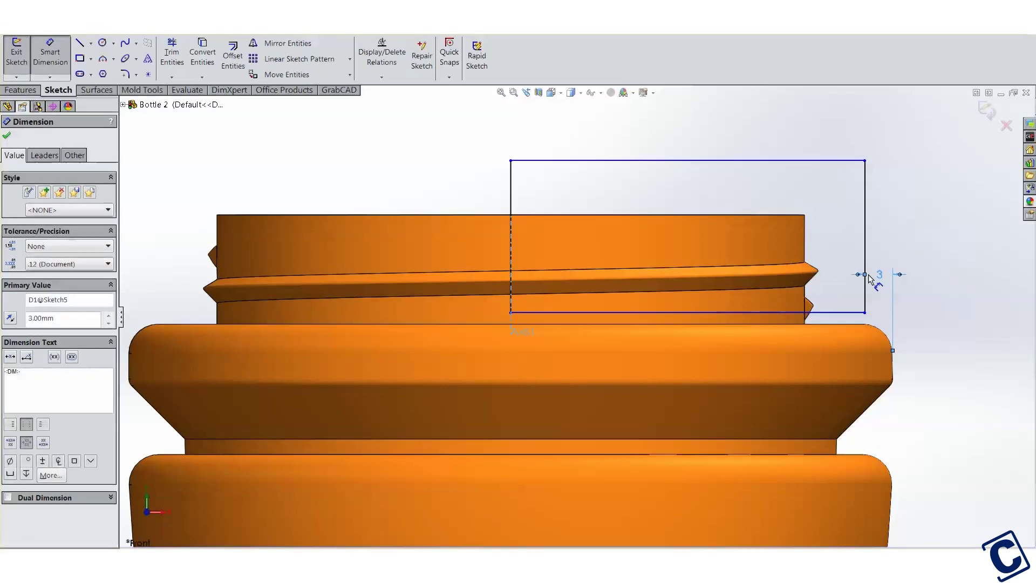
click(738, 215)
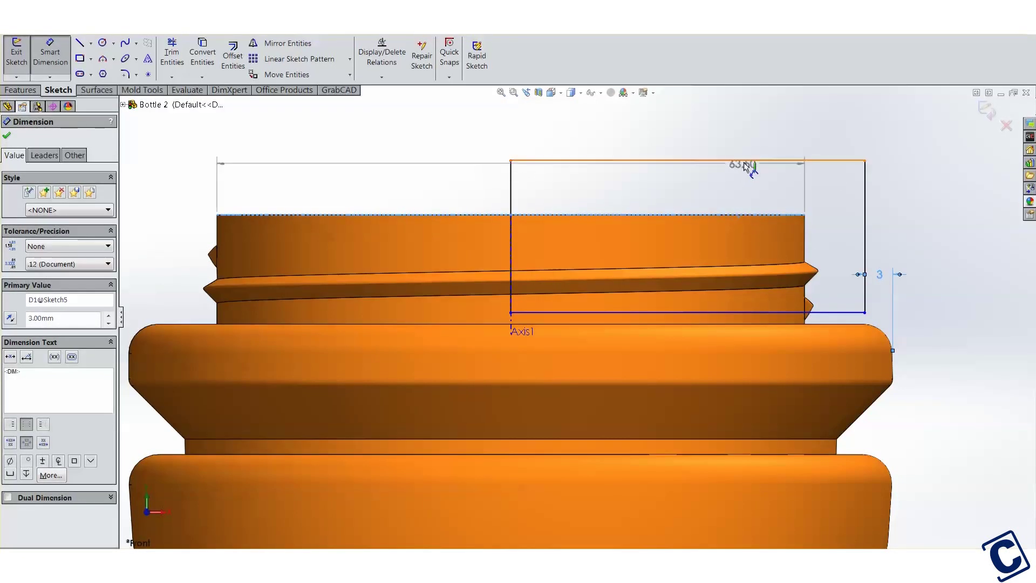
click(737, 160)
click(737, 181)
text(5)
key(Return)
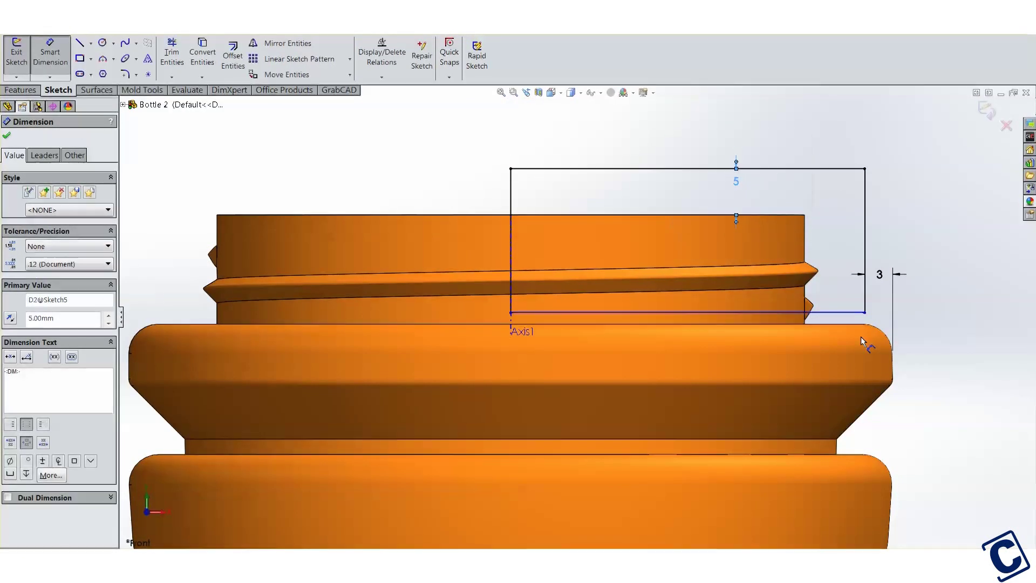
click(851, 314)
scroll(858, 321, up, 3)
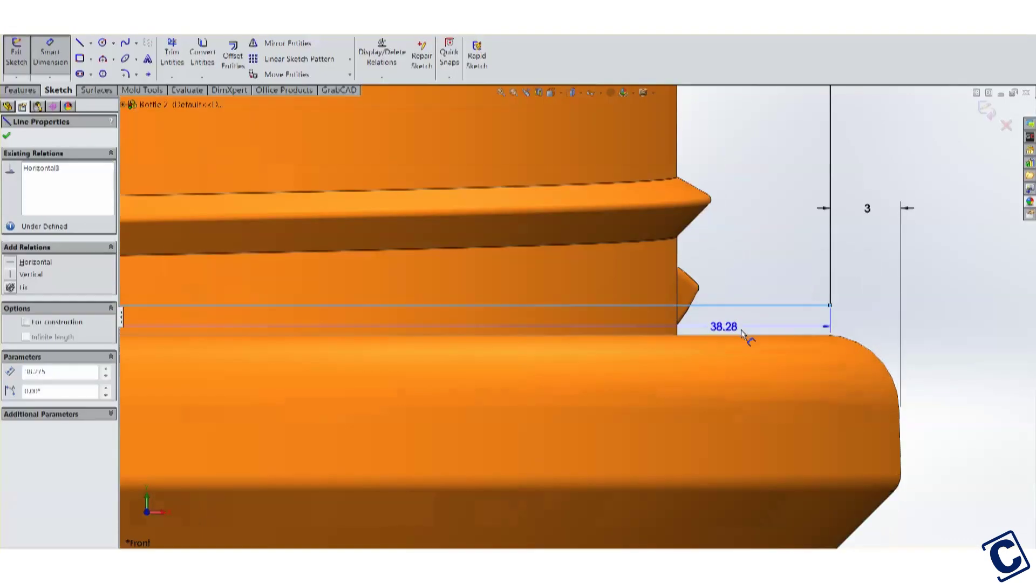
click(738, 335)
click(745, 324)
text(1.00mm)
key(Return)
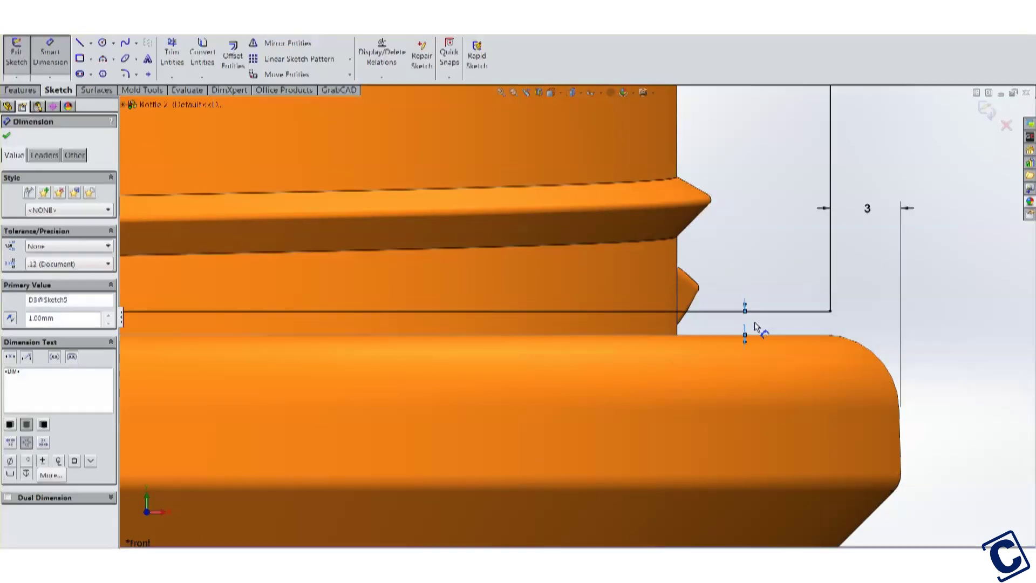
scroll(583, 319, down, 5)
key(Escape)
- Round the rectangle's top-right corner with an R8 sketch fillet and select the left edge as axis
click(158, 90)
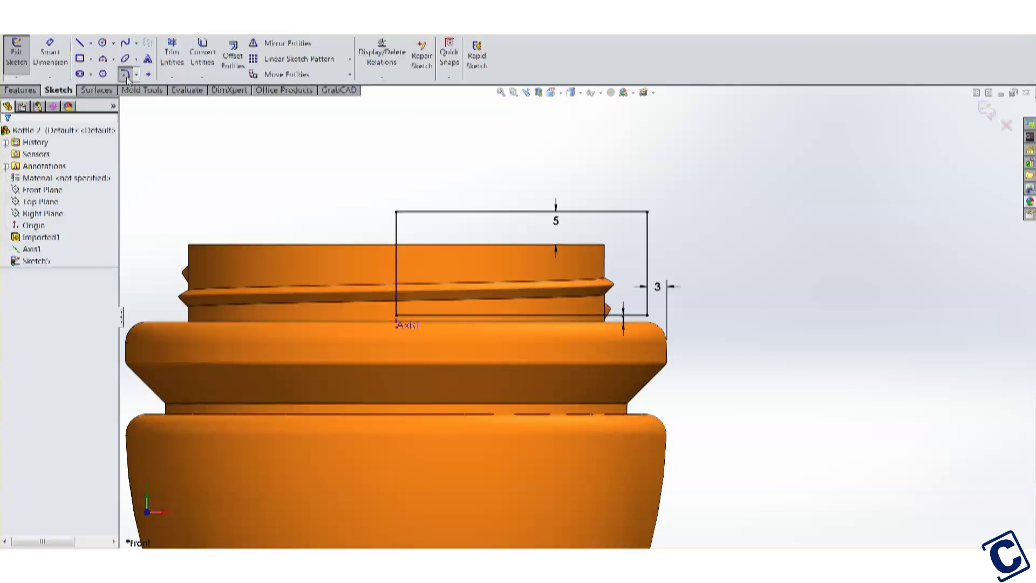
click(647, 211)
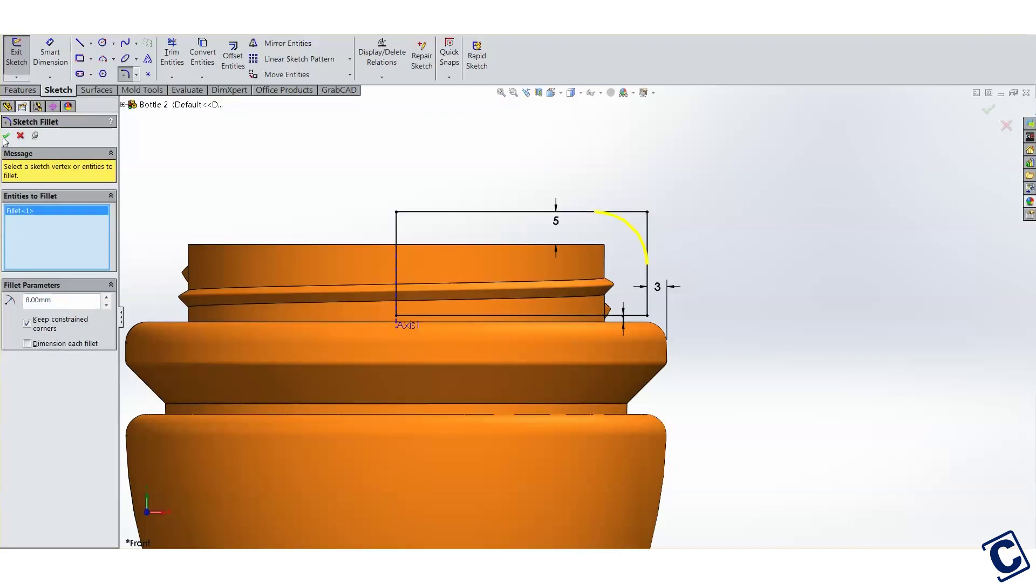
key(Return)
key(Return)
click(396, 232)
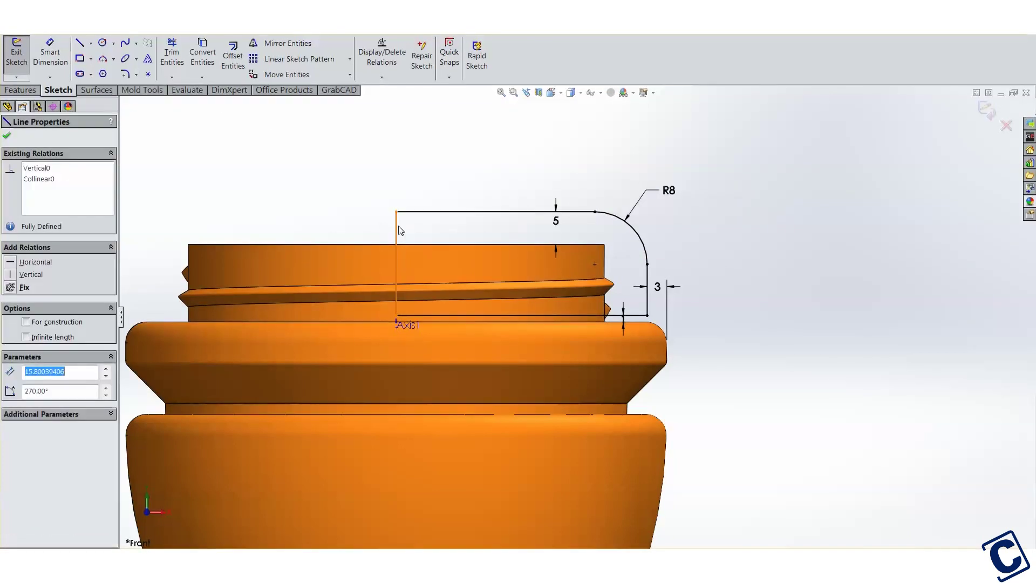
click(22, 90)
- Revolve the profile 360° with Merge result unchecked, creating the separate Revolve3 cap body
click(53, 76)
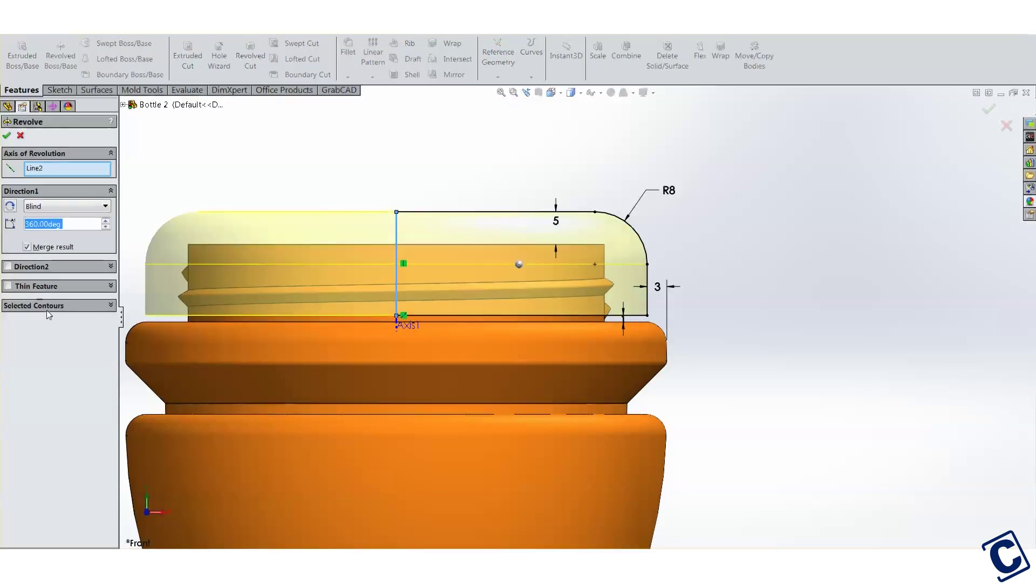
click(27, 247)
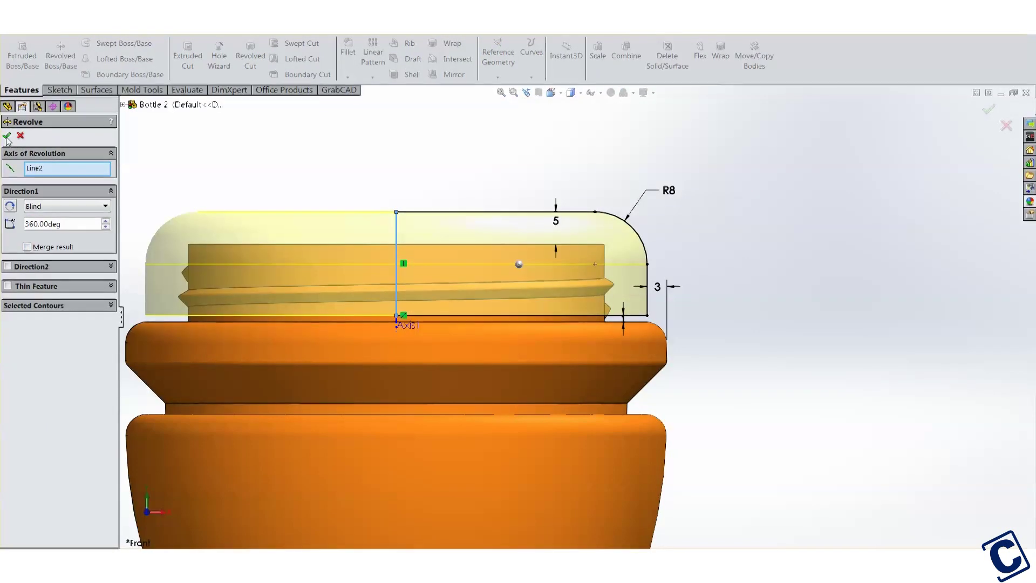
key(Return)
scroll(322, 208, up, 3)
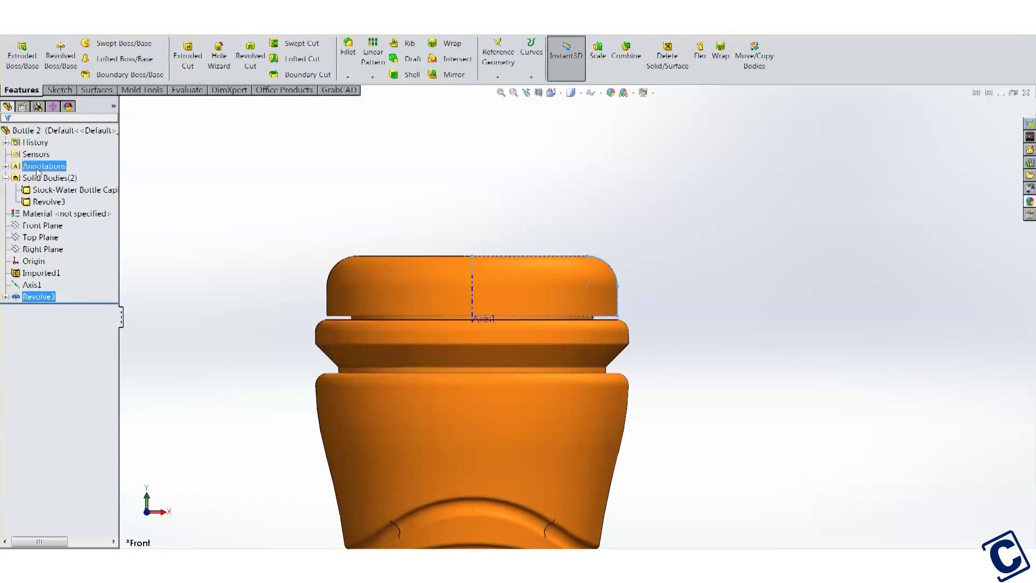
- Give Revolve3 a grey appearance, then hide the cap to expose the threads
click(49, 202)
click(611, 93)
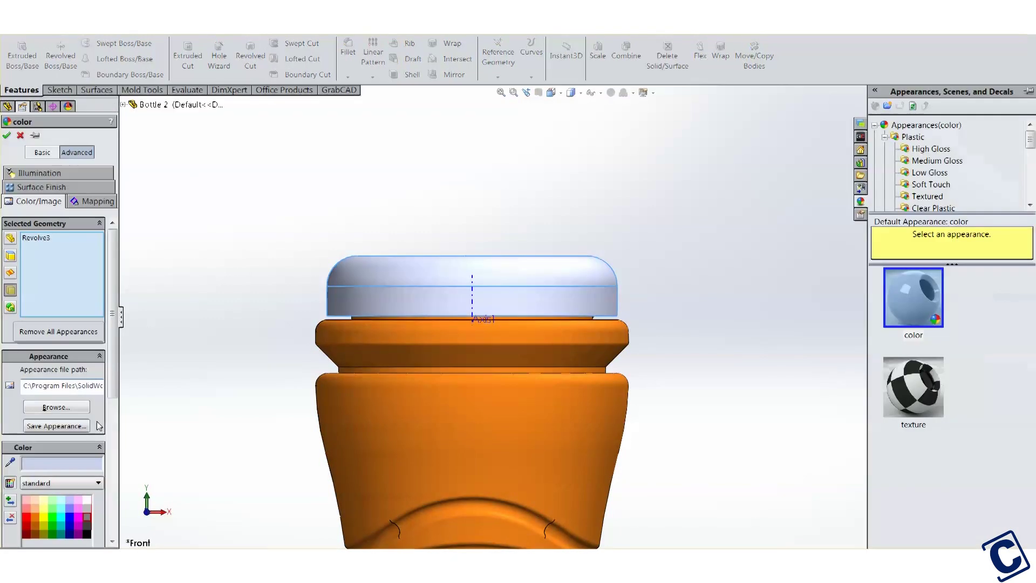
click(88, 522)
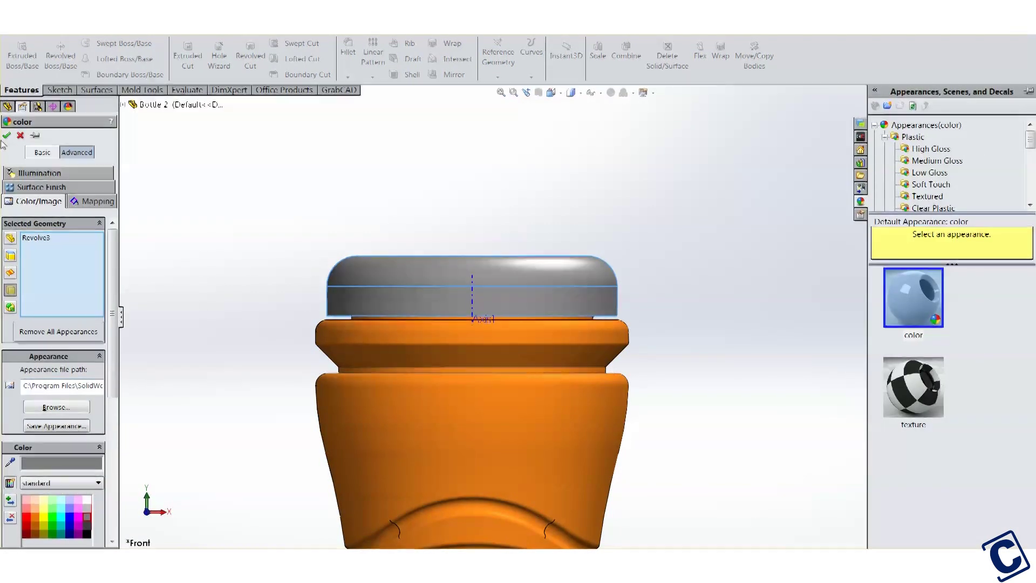
key(Return)
middle_drag(361, 213, 361, 223)
right_click(452, 288)
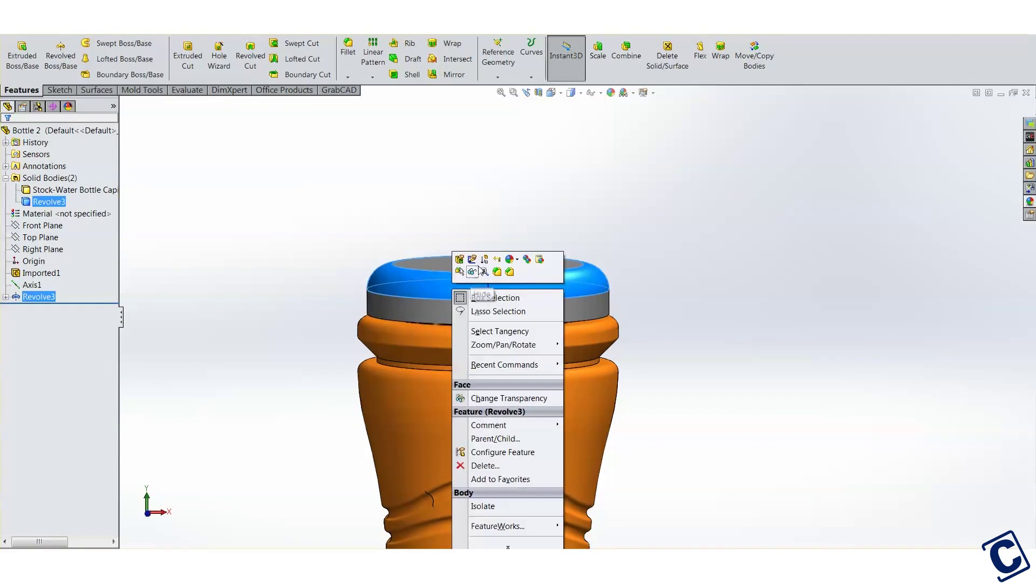
click(475, 272)
- Start an Offset Surface, remove the unwanted face, and add the neck and thread ridge faces
click(96, 91)
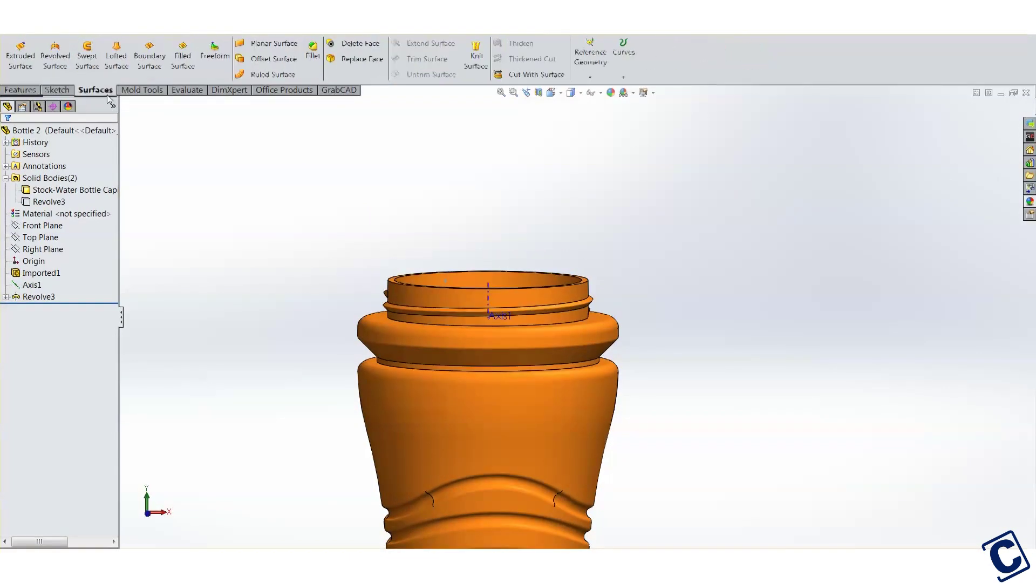
click(264, 59)
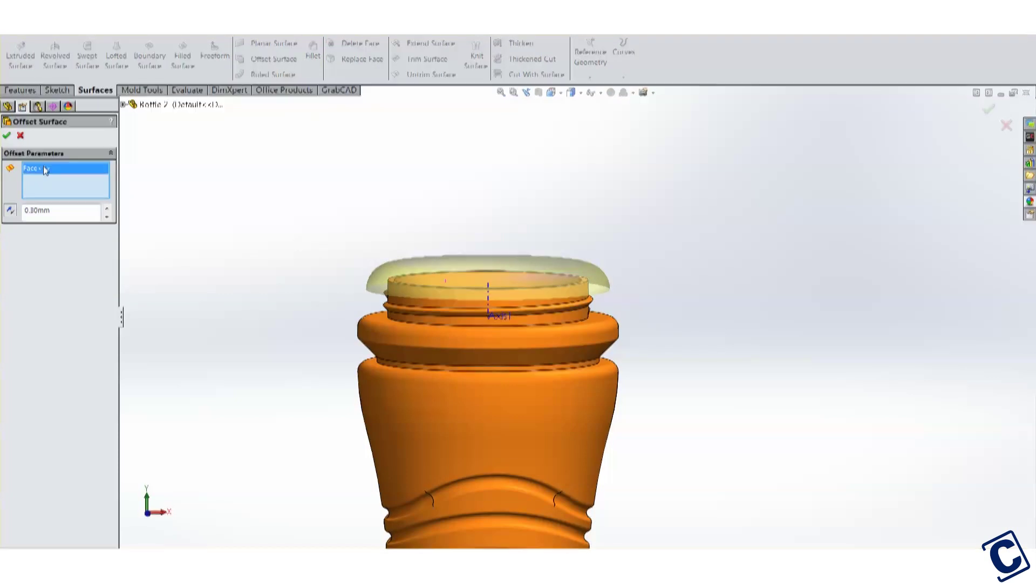
key(Delete)
scroll(432, 302, down, 5)
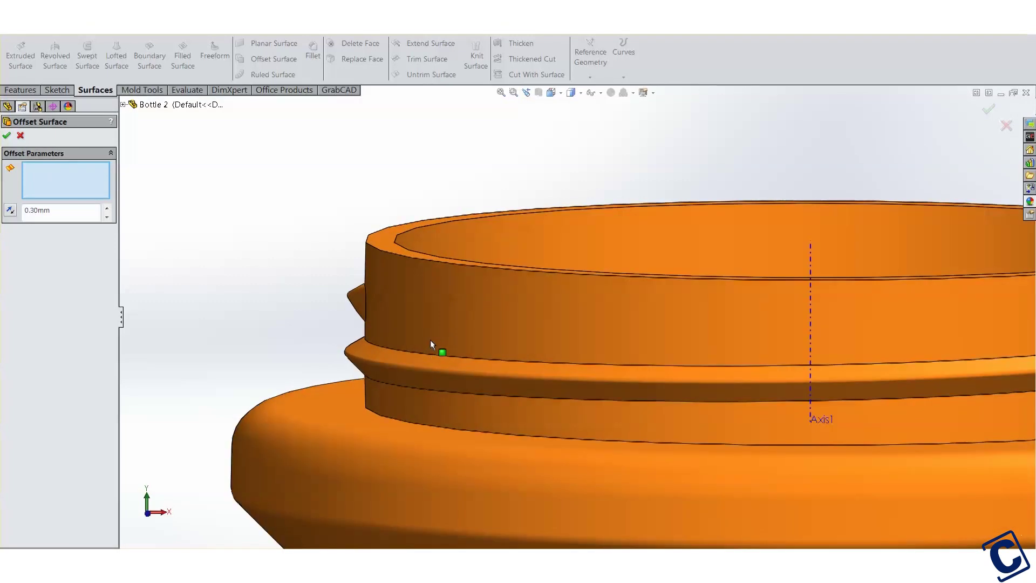
click(429, 339)
scroll(345, 316, down, 5)
click(326, 322)
click(318, 324)
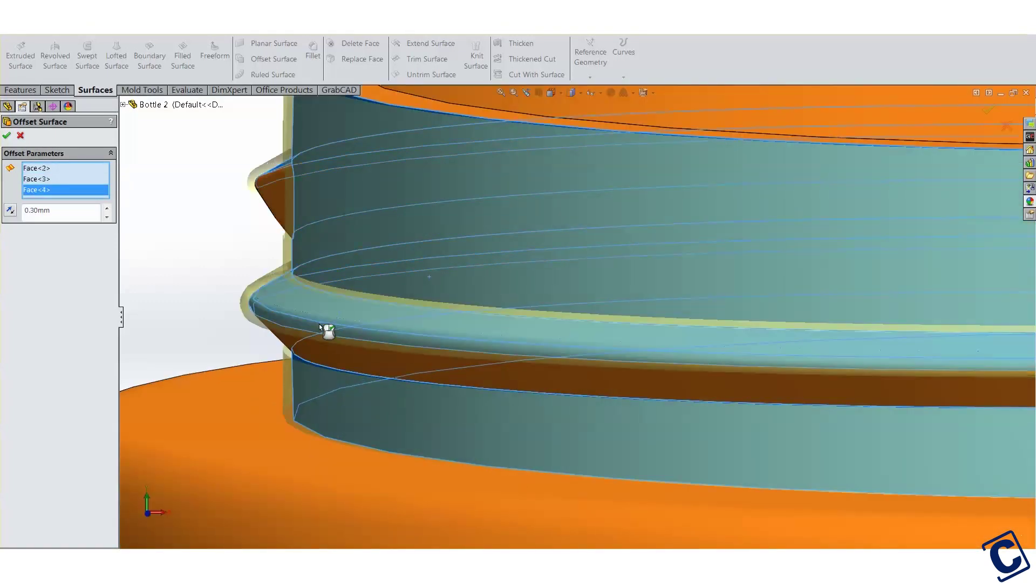
click(319, 350)
scroll(329, 340, up, 5)
scroll(388, 347, down, 3)
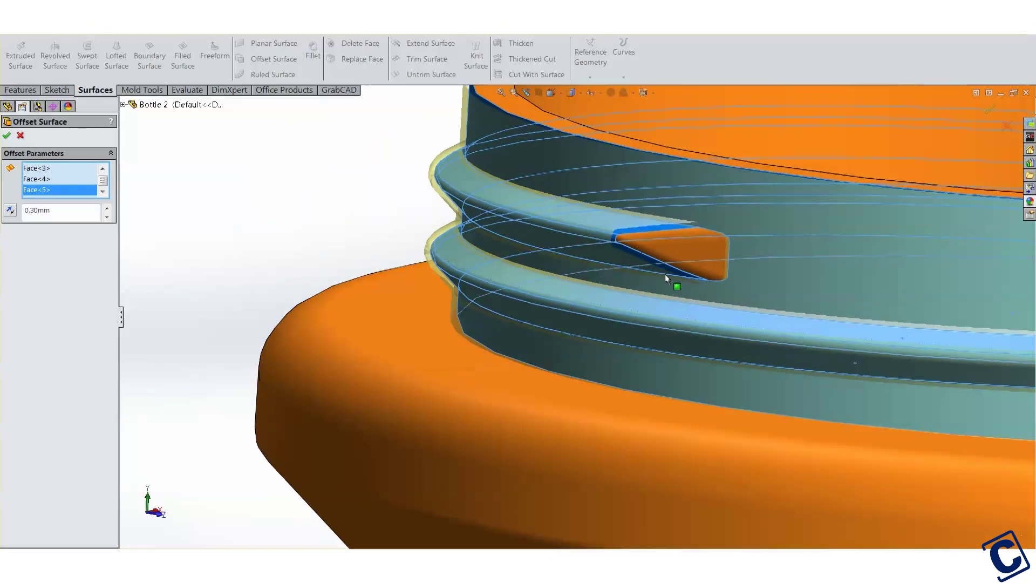
scroll(648, 265, down, 5)
- Add all thread-end and tab tip faces, then accept the 0.30 mm offset as Surface-Offset2
click(494, 238)
click(513, 242)
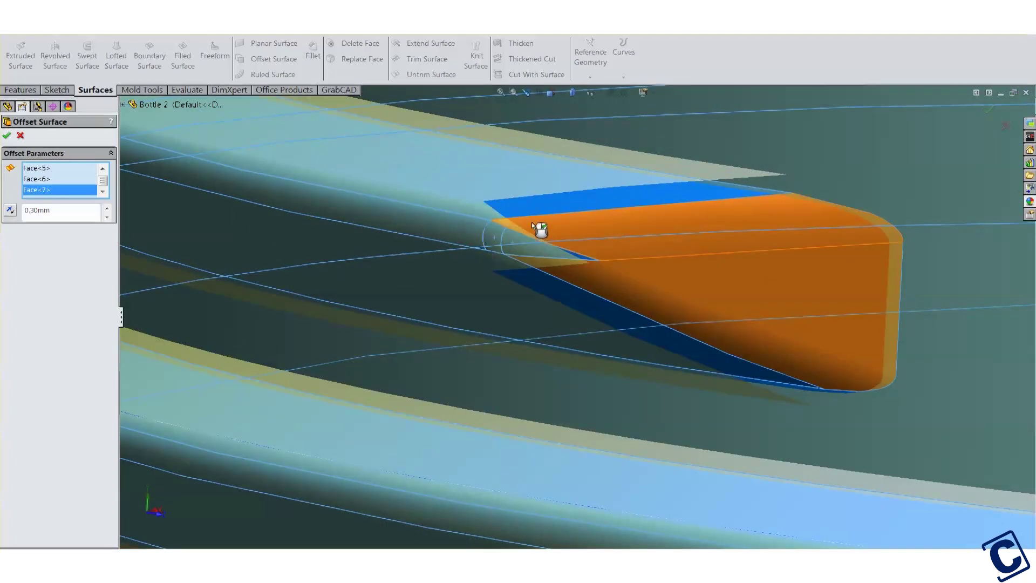
click(534, 222)
click(656, 298)
click(703, 283)
scroll(704, 283, up, 8)
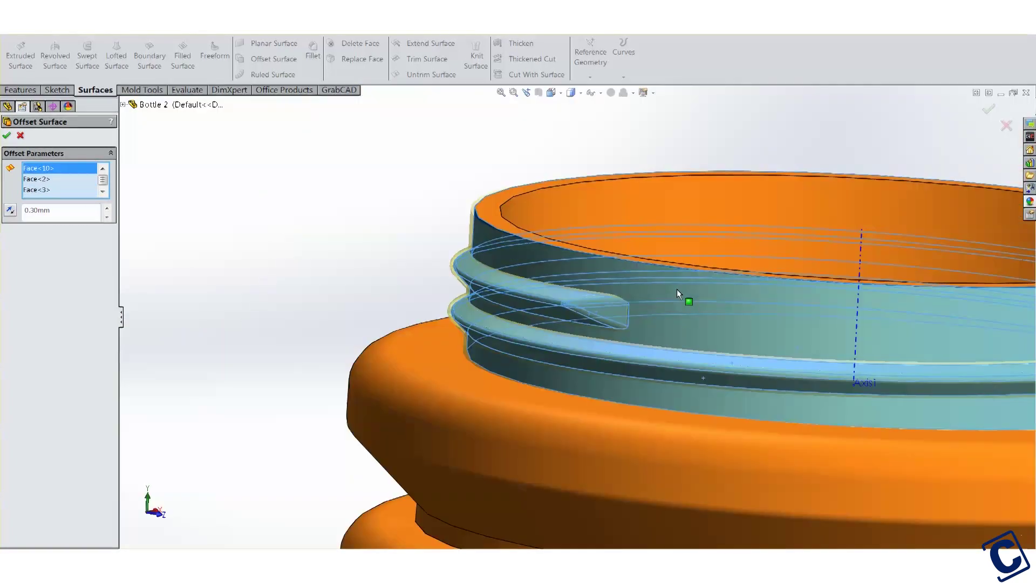
middle_drag(280, 294, 316, 257)
scroll(355, 270, up, 2)
scroll(316, 258, up, 5)
scroll(307, 235, down, 3)
scroll(478, 305, down, 6)
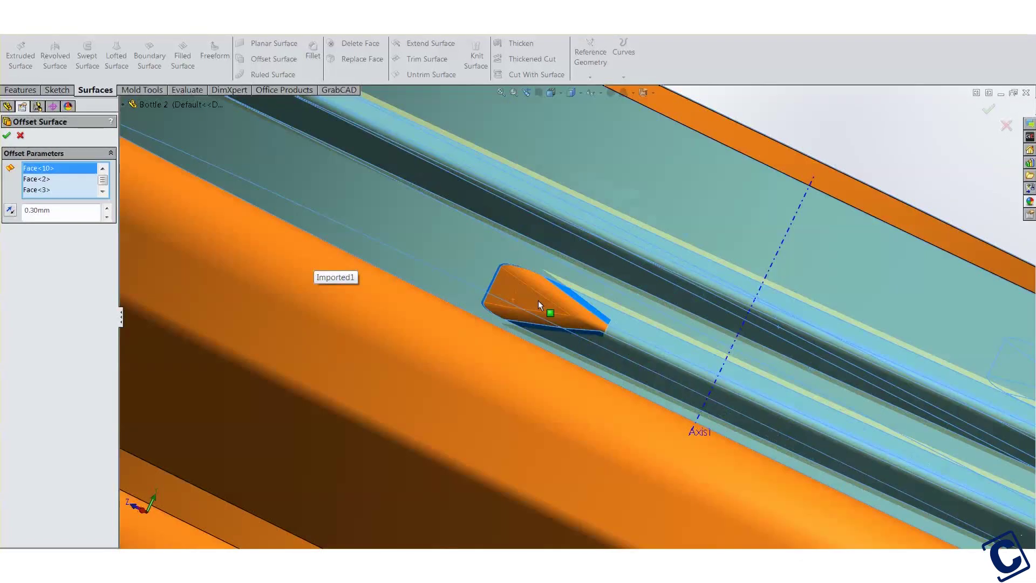
click(527, 318)
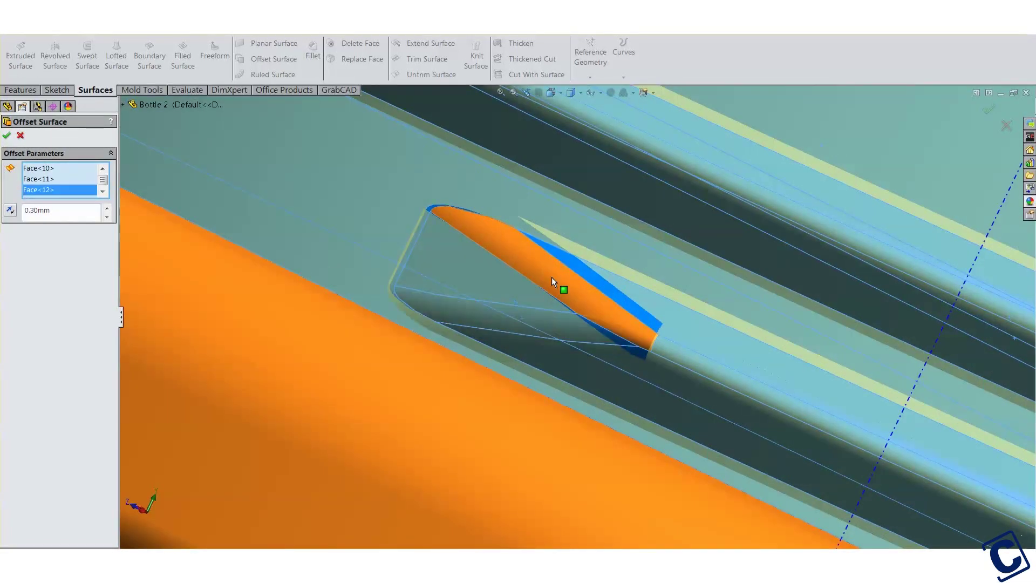
click(618, 326)
click(656, 344)
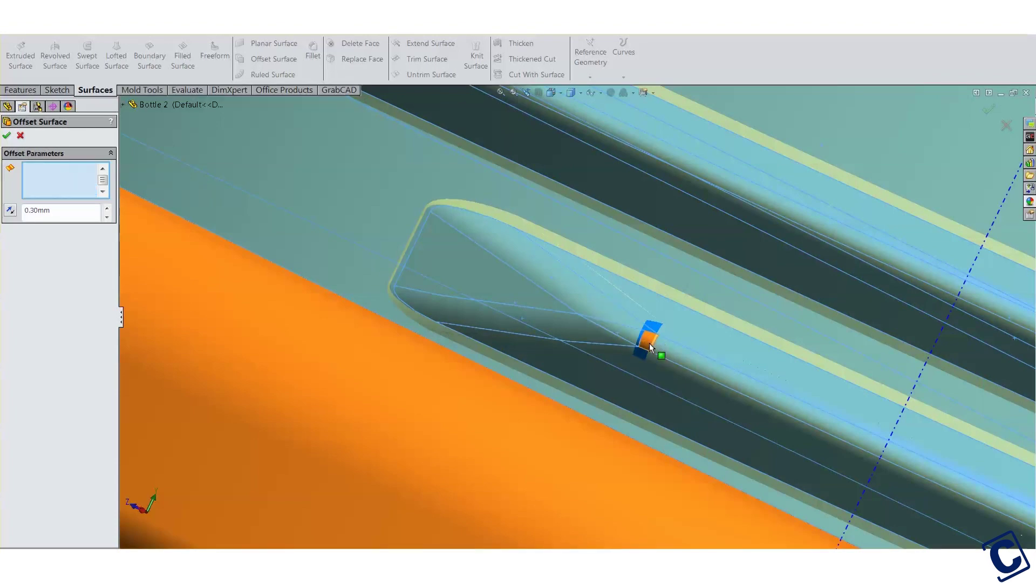
click(650, 343)
scroll(649, 342, up, 8)
middle_drag(588, 300, 551, 348)
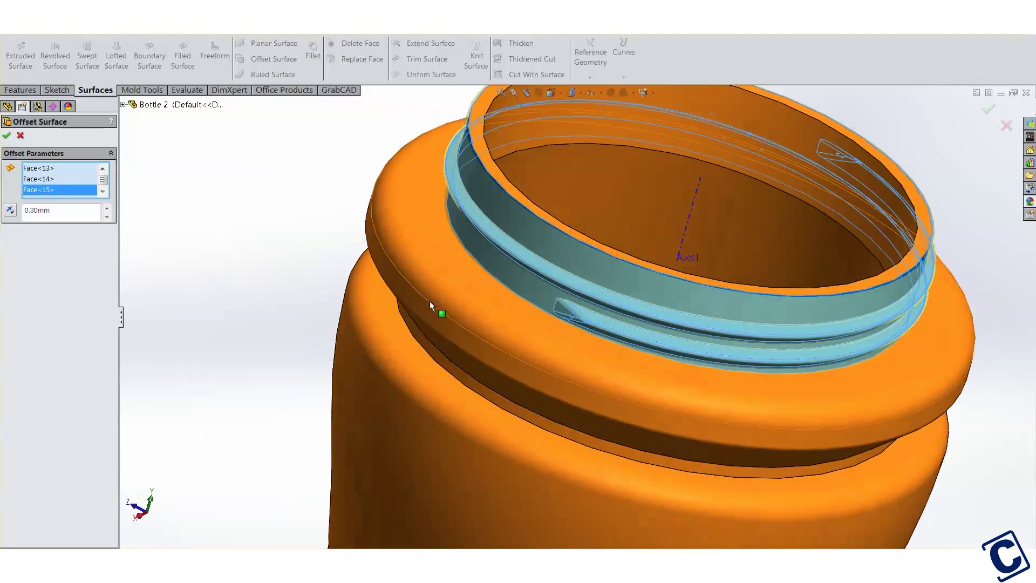
click(7, 136)
- Hide the bottle body so only the offset thread ring remains
scroll(487, 274, up, 3)
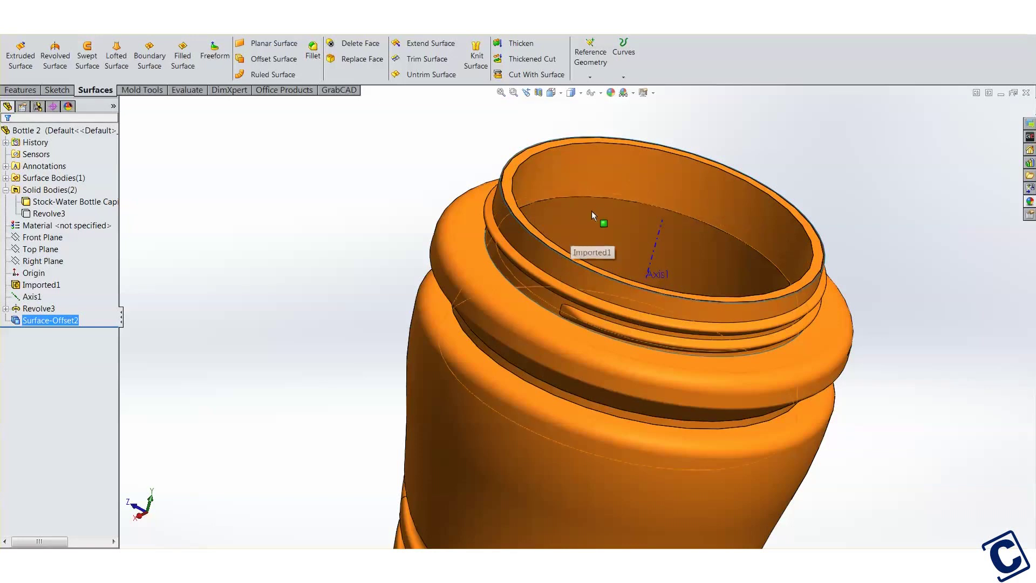
right_click(593, 212)
click(622, 193)
middle_drag(431, 196, 403, 194)
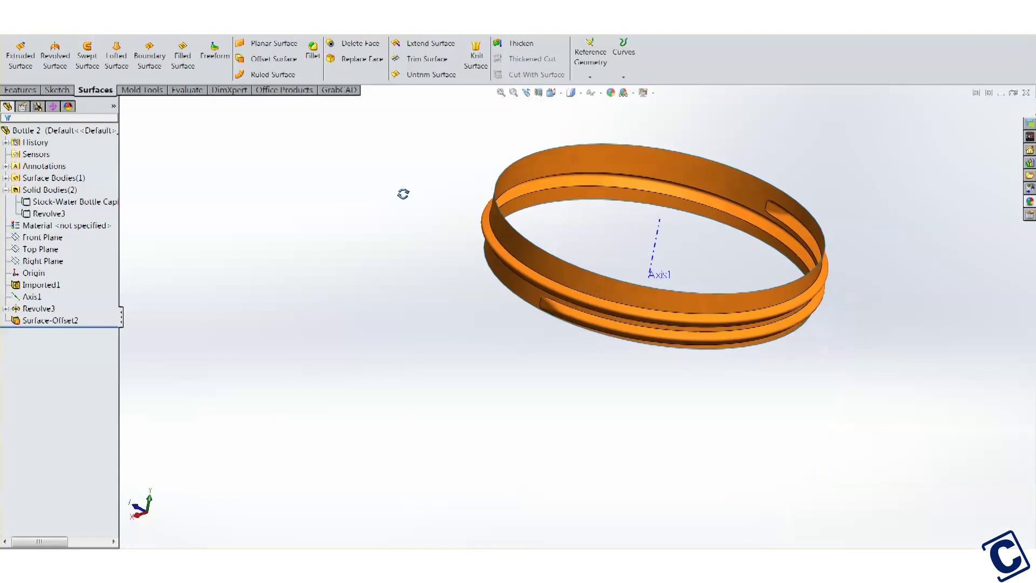
- Cap the ring's top edge with a Filled Surface merged into the ring, giving Surface-Fill2
click(183, 66)
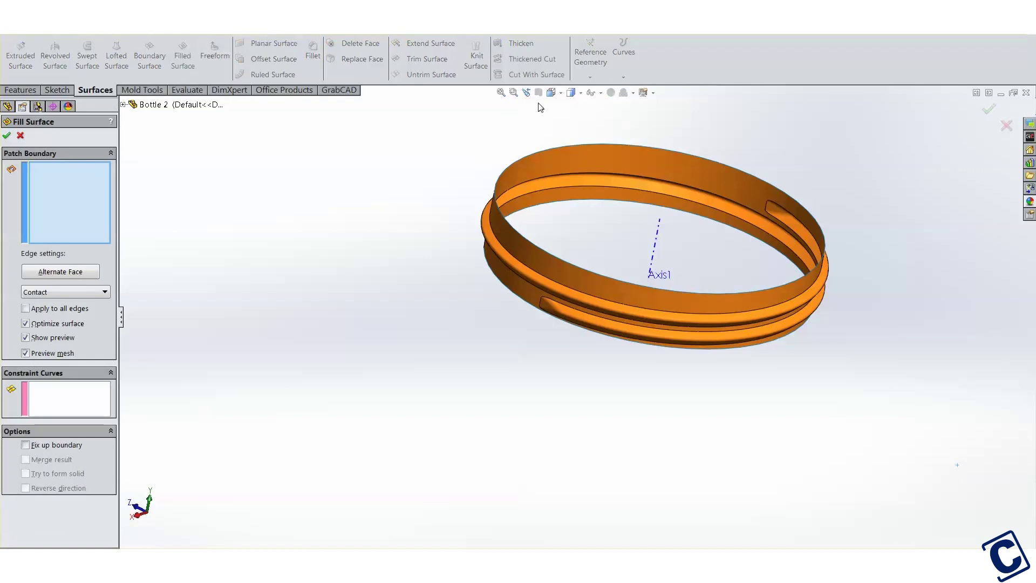
click(555, 148)
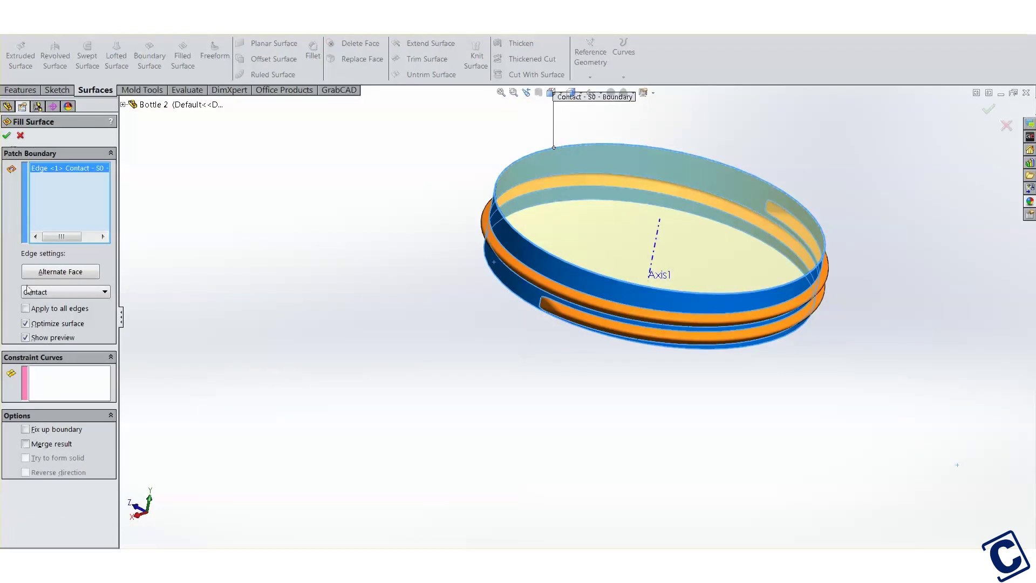
click(50, 446)
middle_drag(466, 311, 483, 294)
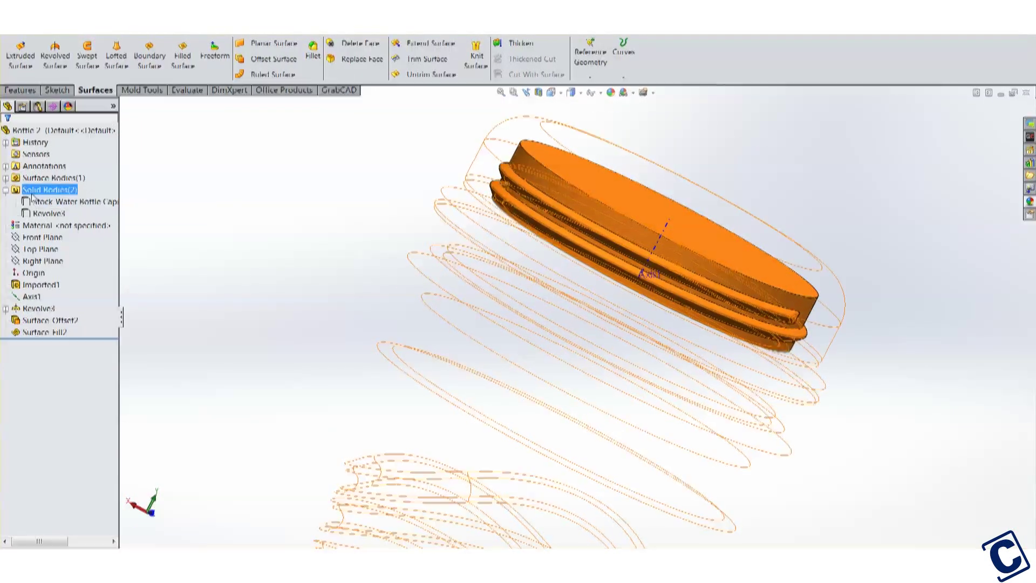
- Isolate the Revolve3 cap body and orbit to see its underside
click(49, 213)
right_click(48, 213)
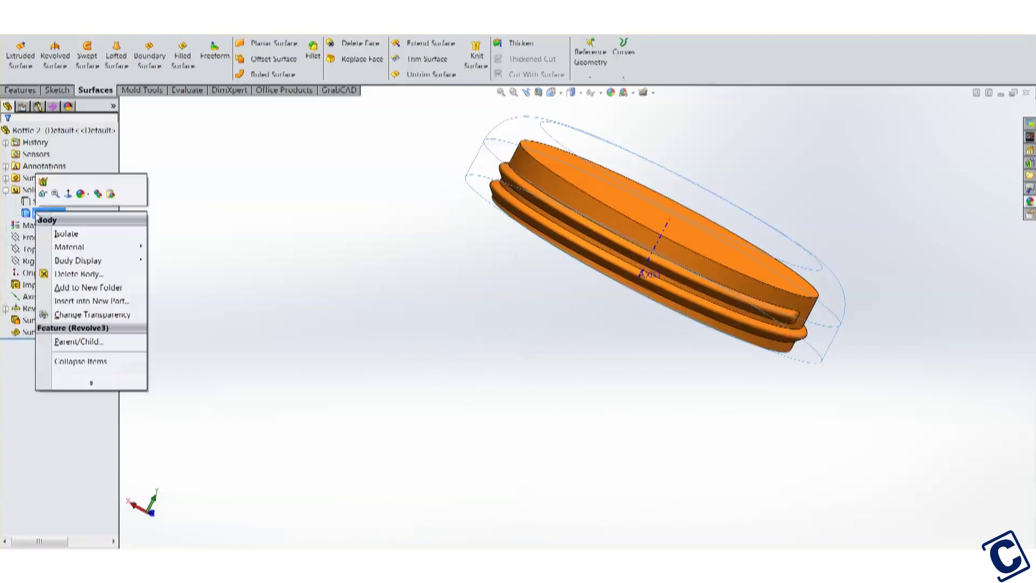
click(54, 231)
scroll(718, 284, up, 2)
scroll(721, 279, down, 2)
middle_drag(586, 283, 582, 209)
click(776, 180)
- Cut the Revolve3 cap with Surface-Fill2, producing SurfaceCut2 with internal thread grooves
click(537, 74)
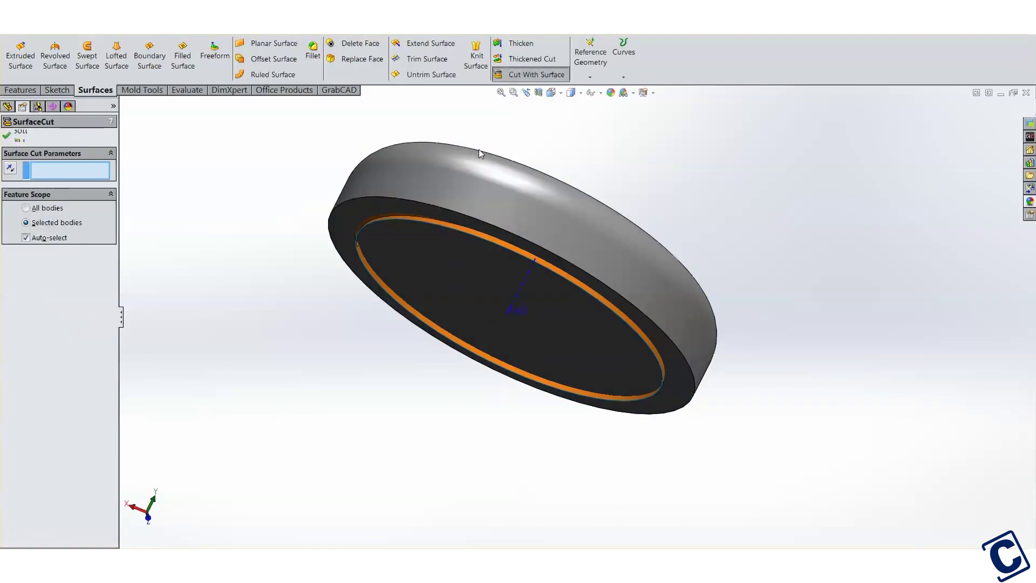
middle_drag(455, 208, 373, 178)
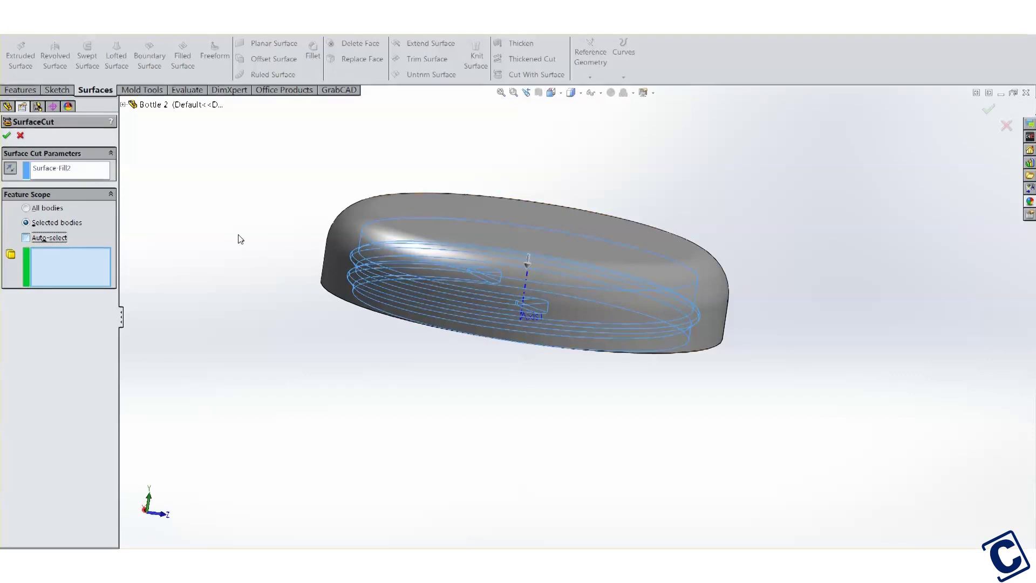
click(427, 231)
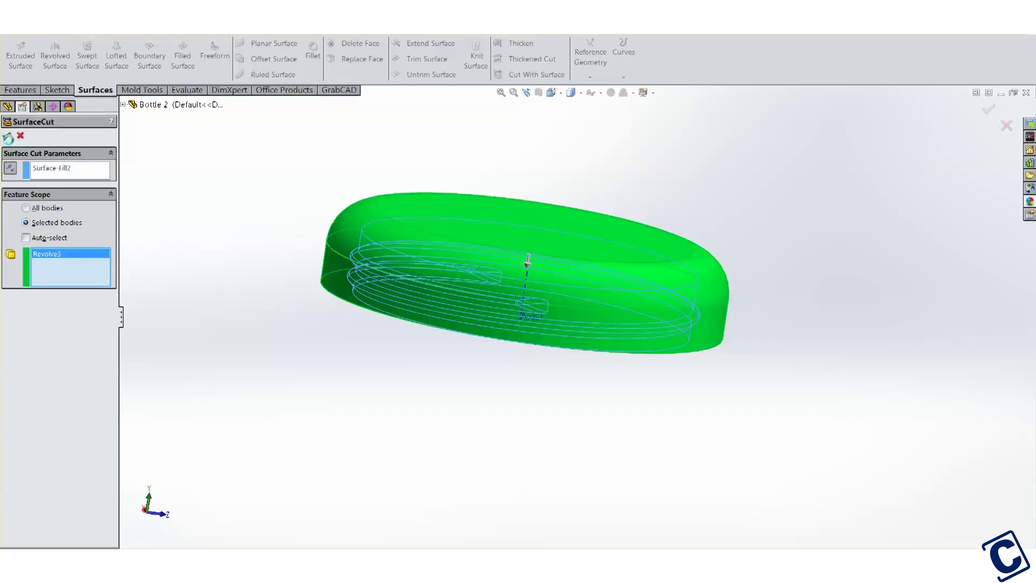
click(8, 139)
middle_drag(532, 410, 486, 237)
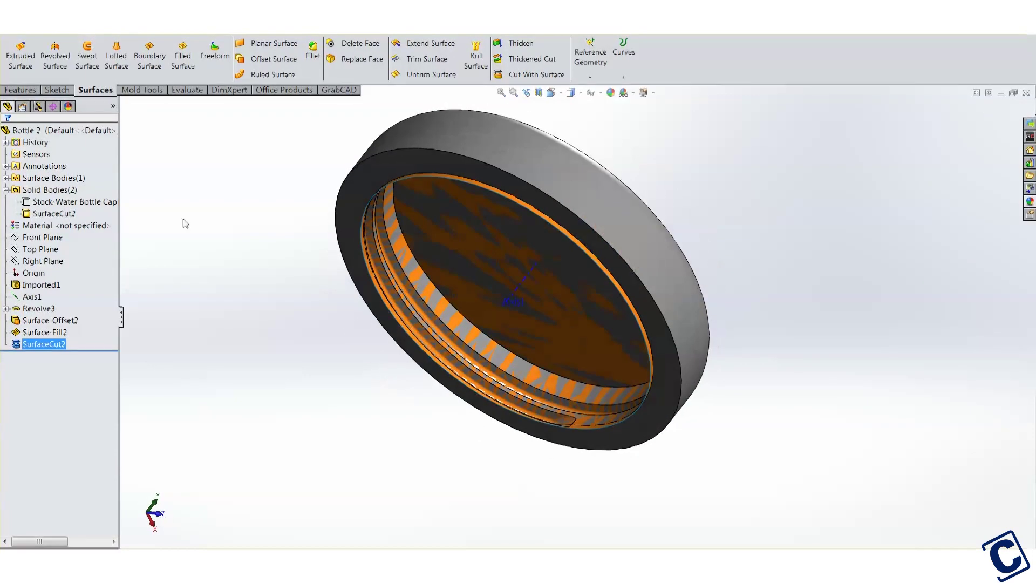
- Hide Surface-Fill2 from the Surface Bodies folder and orbit to an edge-on view of the threaded cap
click(5, 178)
click(51, 190)
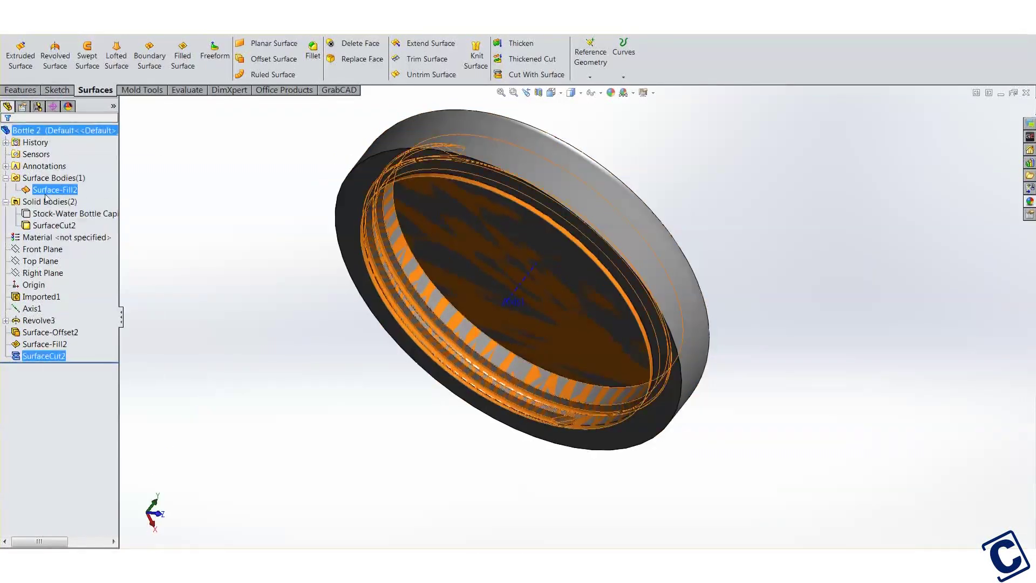
right_click(45, 194)
click(52, 178)
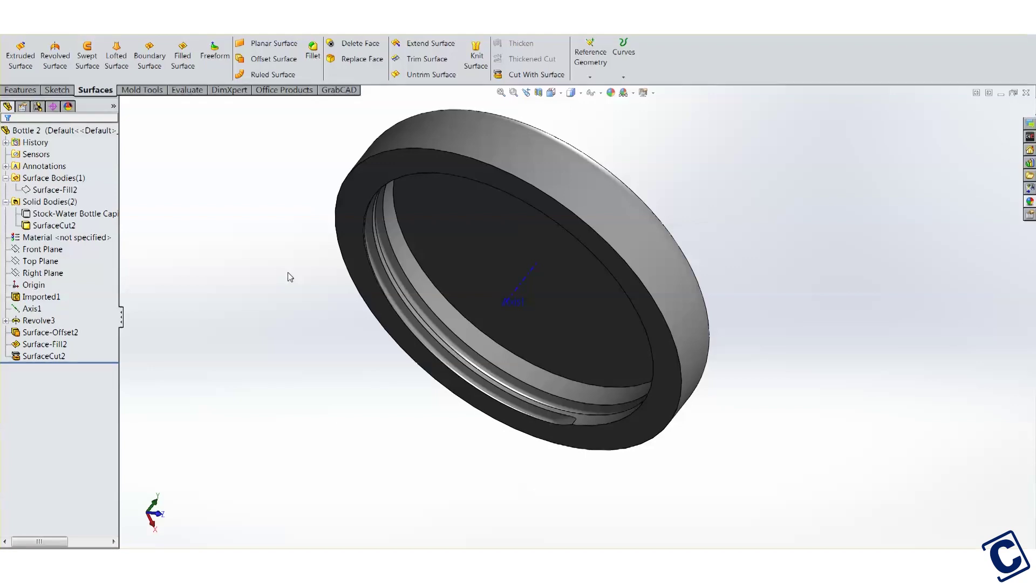
middle_drag(287, 272, 451, 205)
- Start a sketch face-on to the cap and convert its outer circular edge into it
right_click(452, 186)
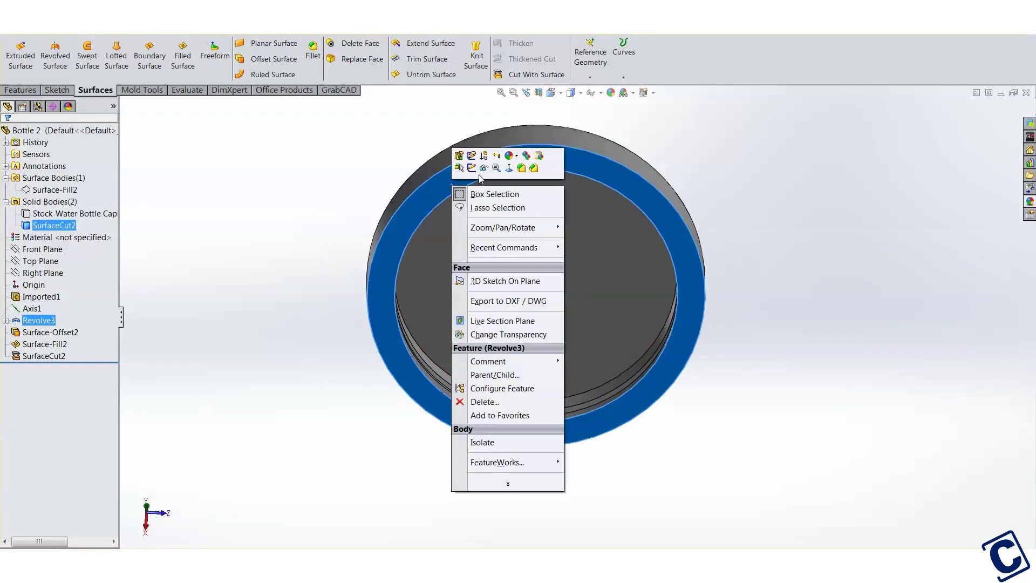
click(509, 168)
scroll(518, 132, down, 3)
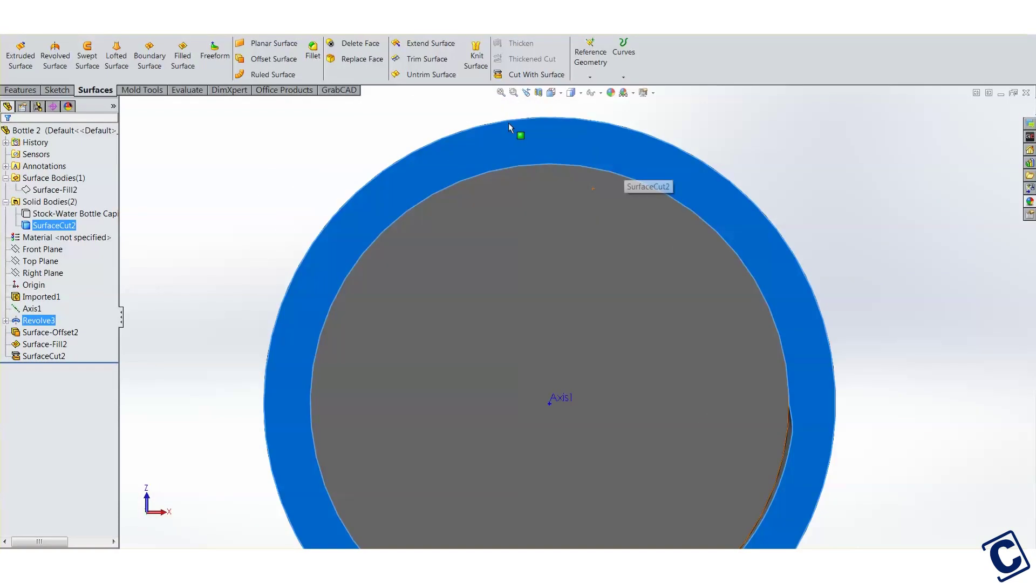
right_click(507, 131)
click(525, 106)
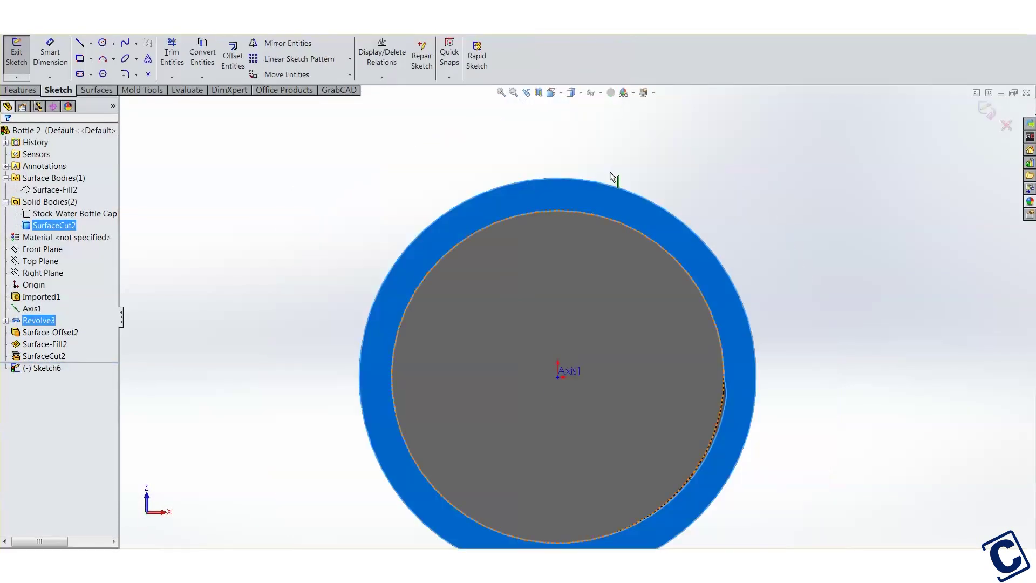
click(536, 198)
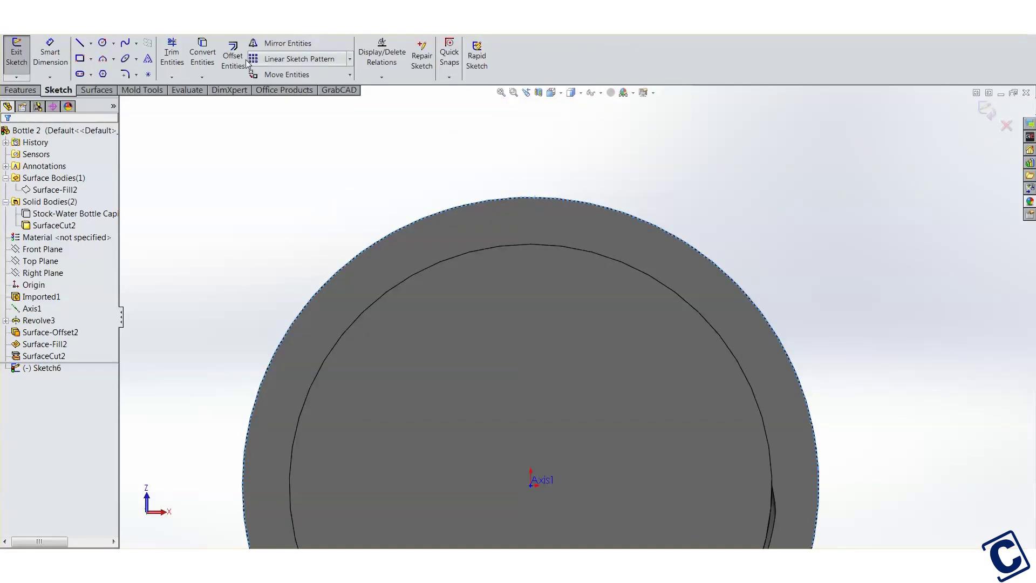
click(209, 63)
- Draw an arc on the outer edge with its top point vertical to the origin
right_drag(201, 128, 196, 154)
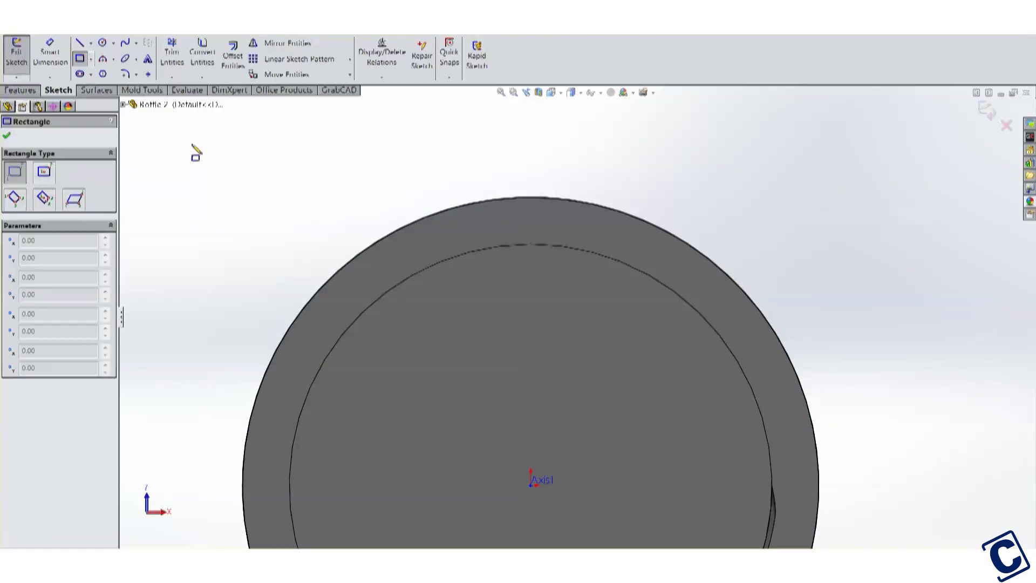
click(475, 204)
click(599, 207)
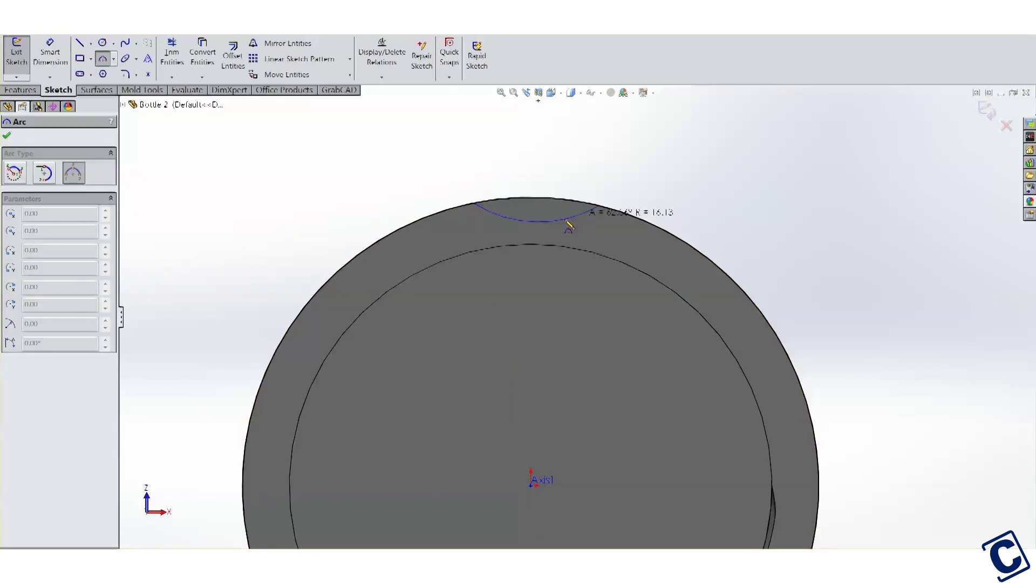
click(525, 227)
key(Escape)
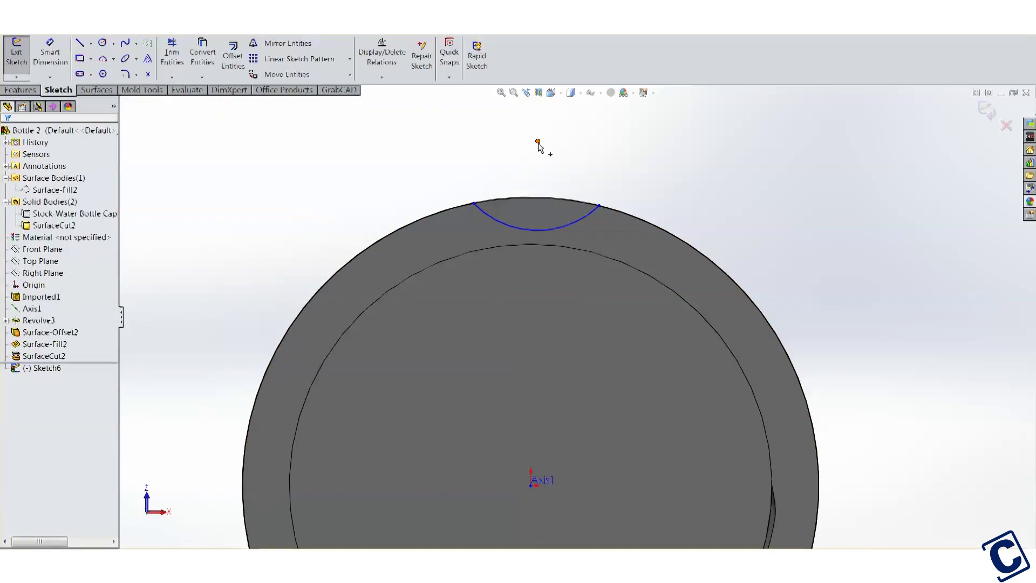
click(538, 142)
ctrl+click(531, 485)
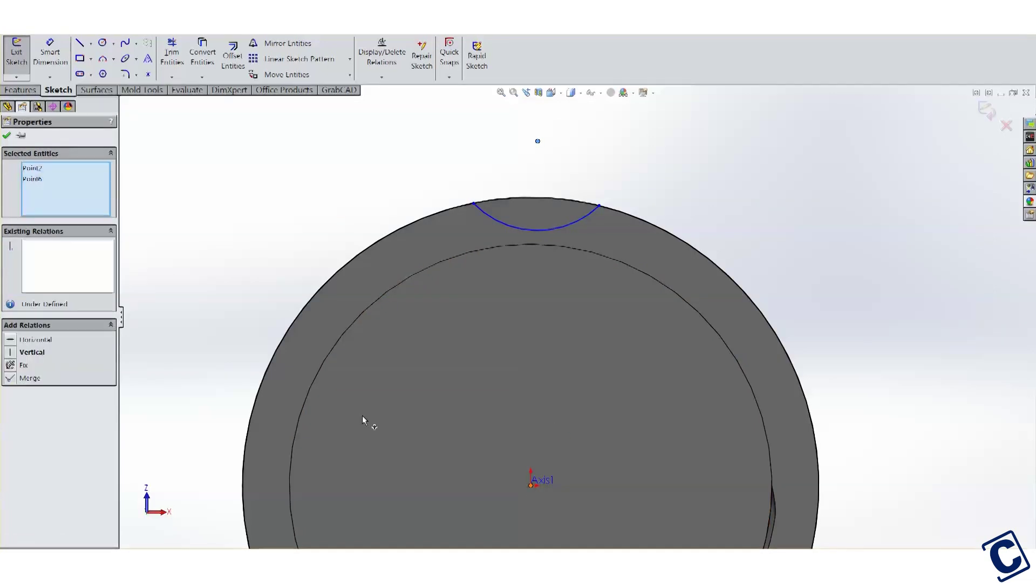
click(32, 352)
click(250, 157)
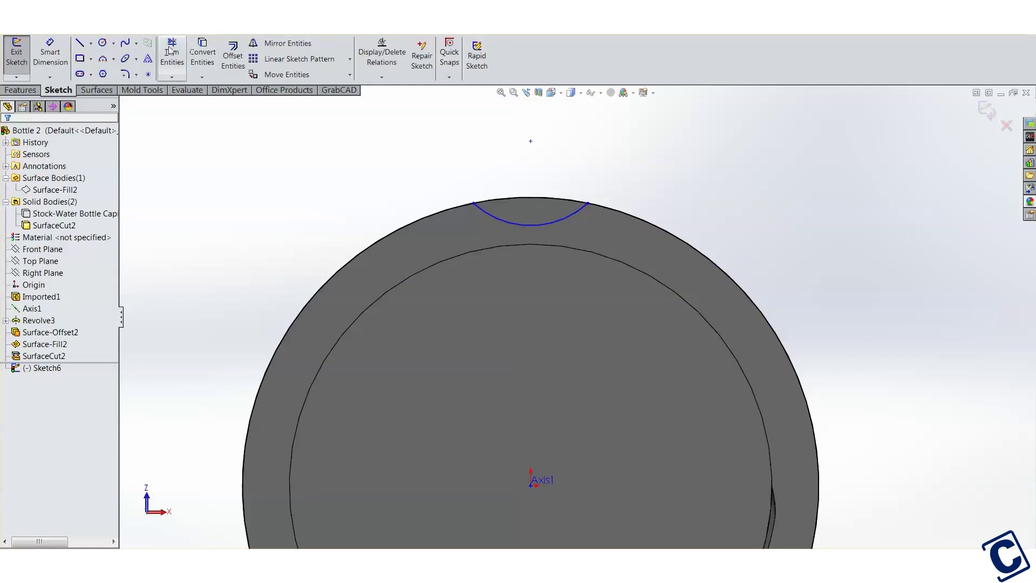
click(170, 51)
key(Escape)
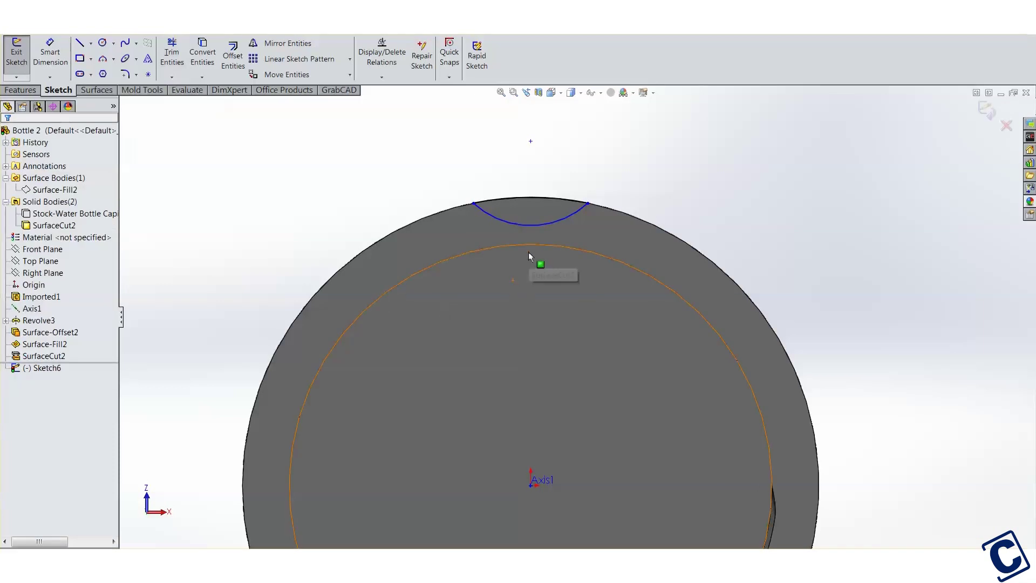
- Circularly pattern the top arc pair 12 times around the cap centre
drag(410, 149, 621, 253)
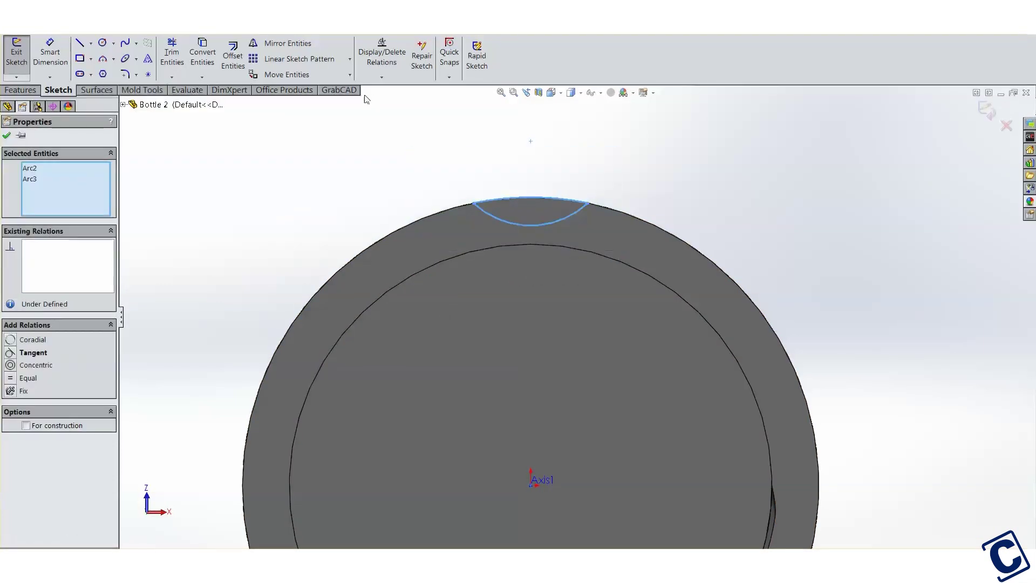
click(350, 60)
click(323, 87)
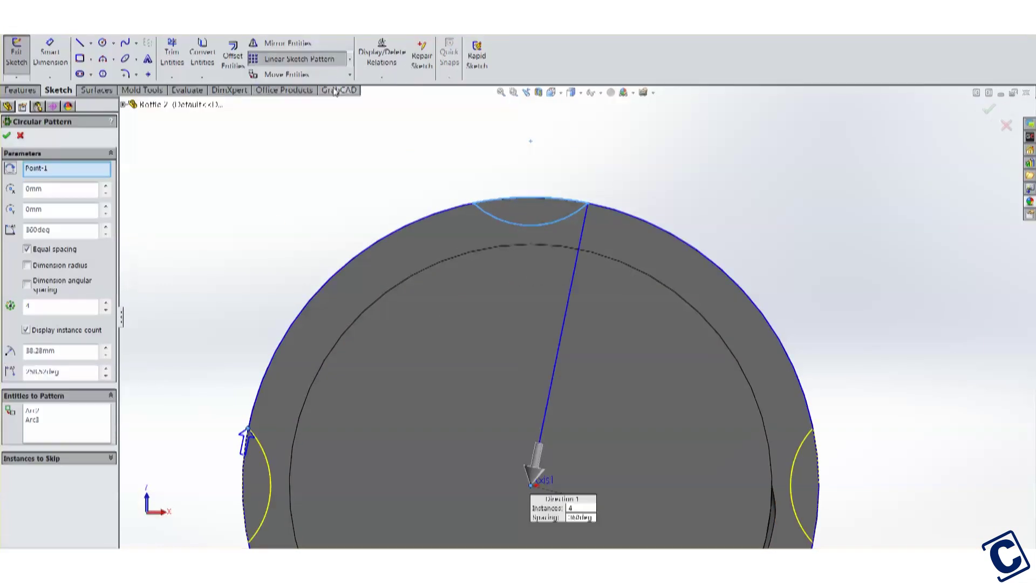
click(105, 302)
click(105, 303)
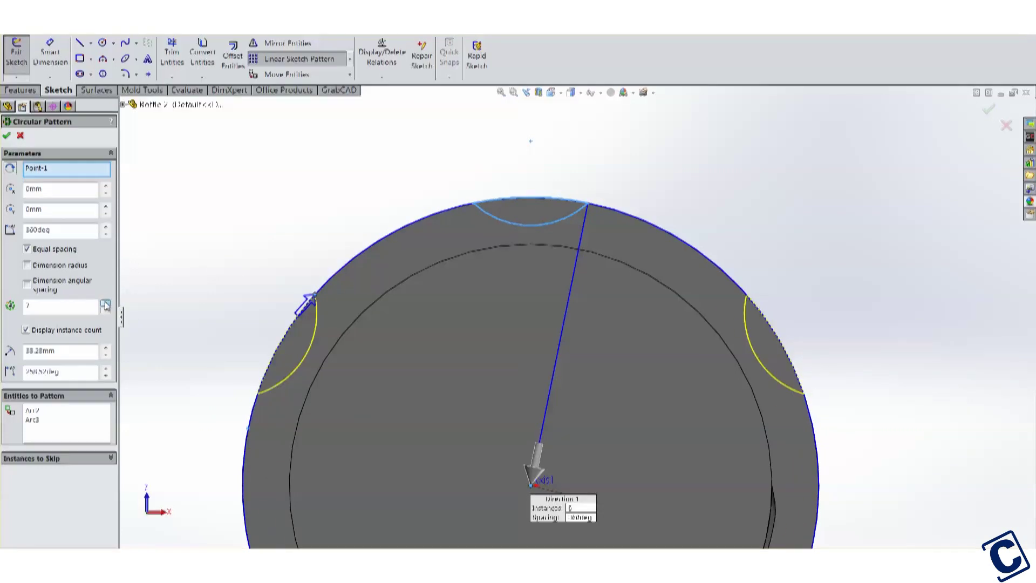
click(105, 303)
click(105, 303)
click(106, 303)
click(105, 303)
click(105, 304)
click(106, 304)
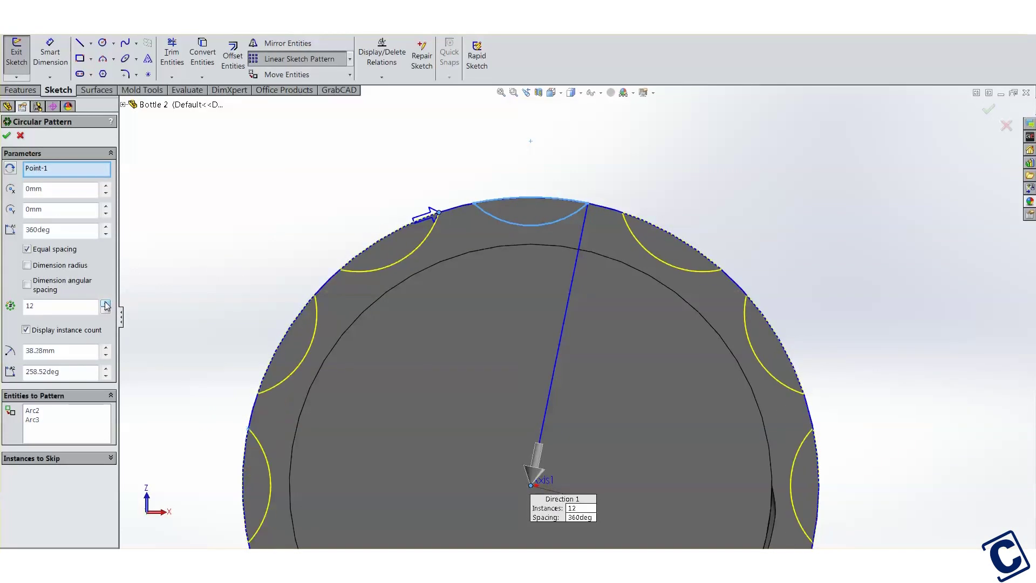
click(8, 138)
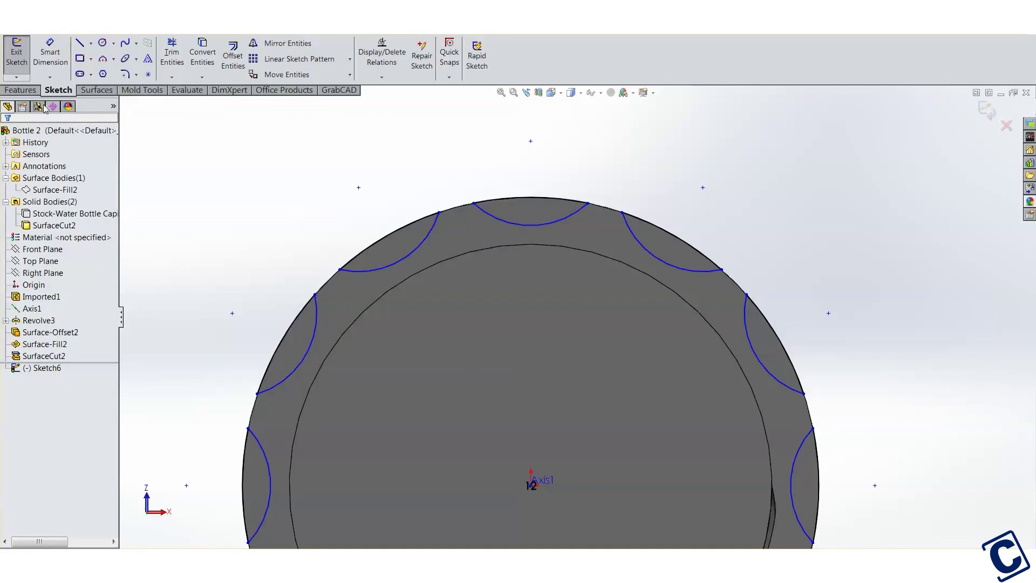
click(20, 90)
- Cut the sketched arcs into the cap rim as twelve scalloped grip notches
click(187, 54)
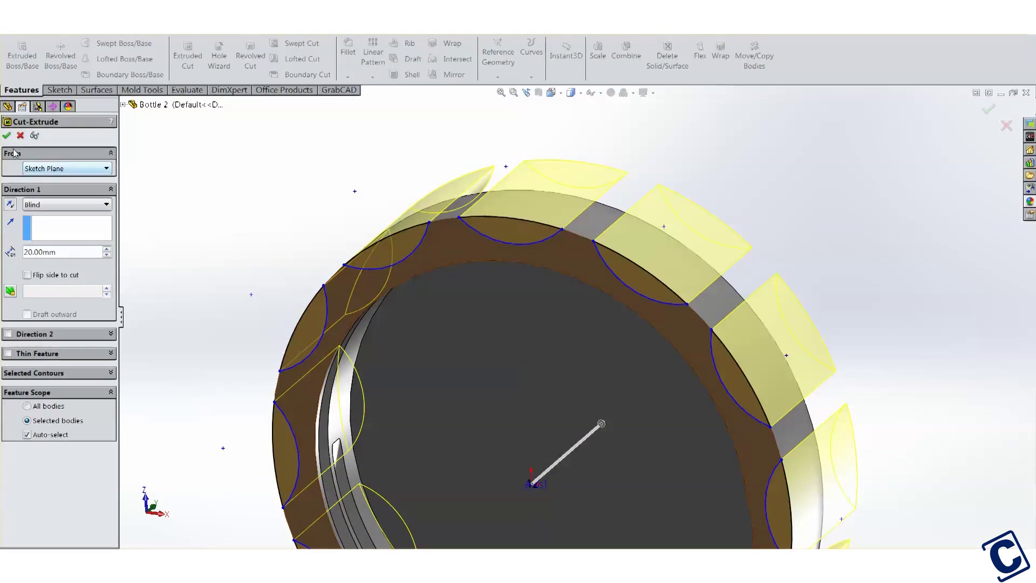
click(7, 135)
click(357, 164)
middle_drag(475, 210, 335, 268)
scroll(441, 269, up, 2)
middle_drag(441, 270, 653, 343)
middle_drag(795, 298, 646, 346)
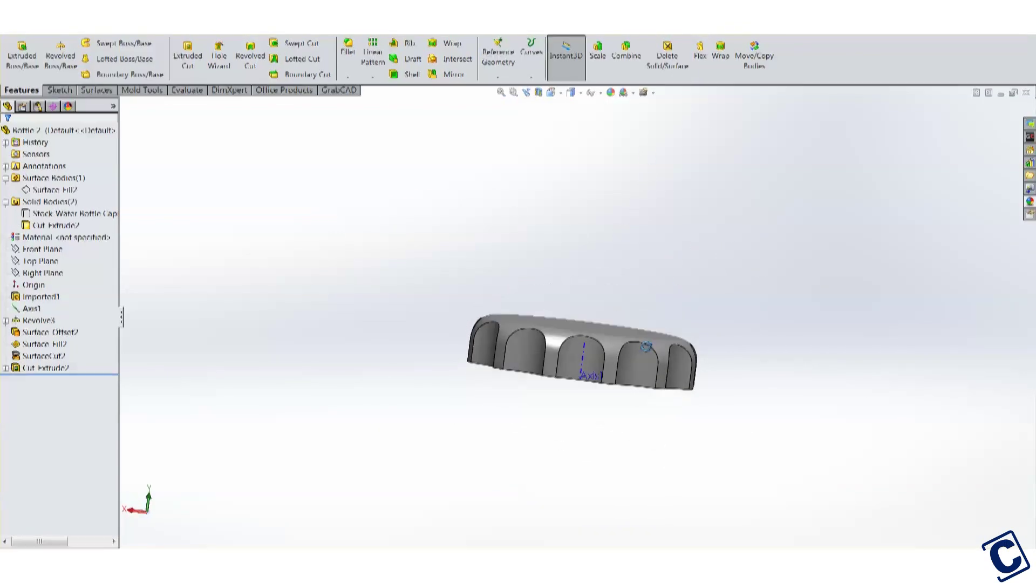
- Show the hidden bottle body again under the cap
right_click(78, 214)
click(83, 197)
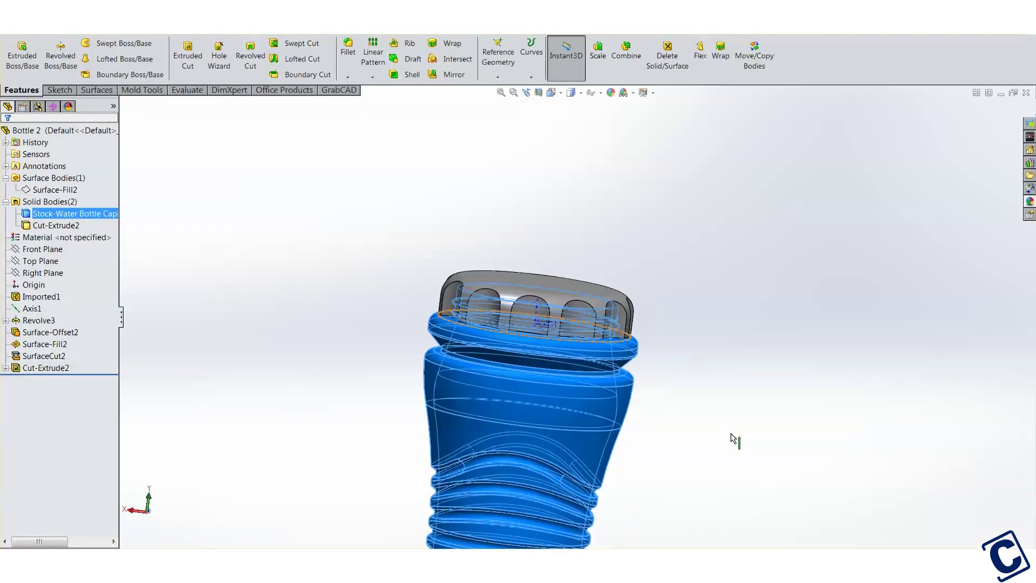
click(583, 217)
- Check the cap's thread fit on the bottle with a Front Plane section view, then turn it off
click(538, 92)
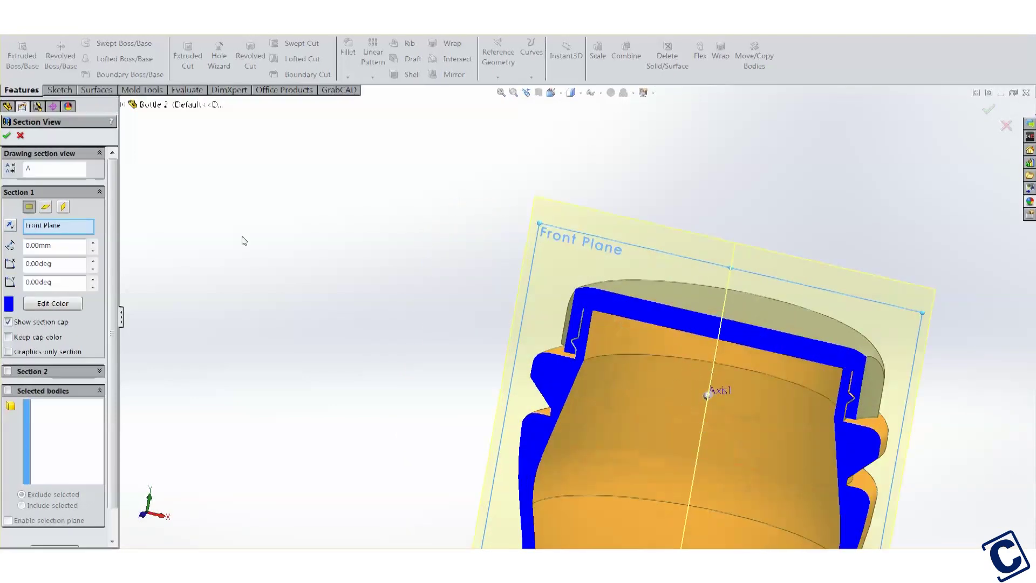
click(6, 135)
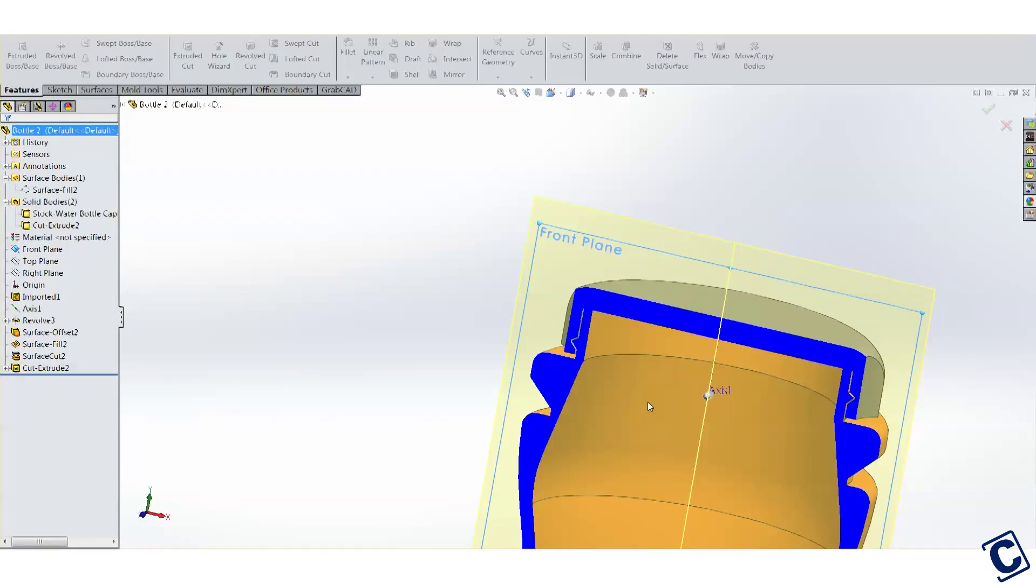
scroll(694, 336, down, 10)
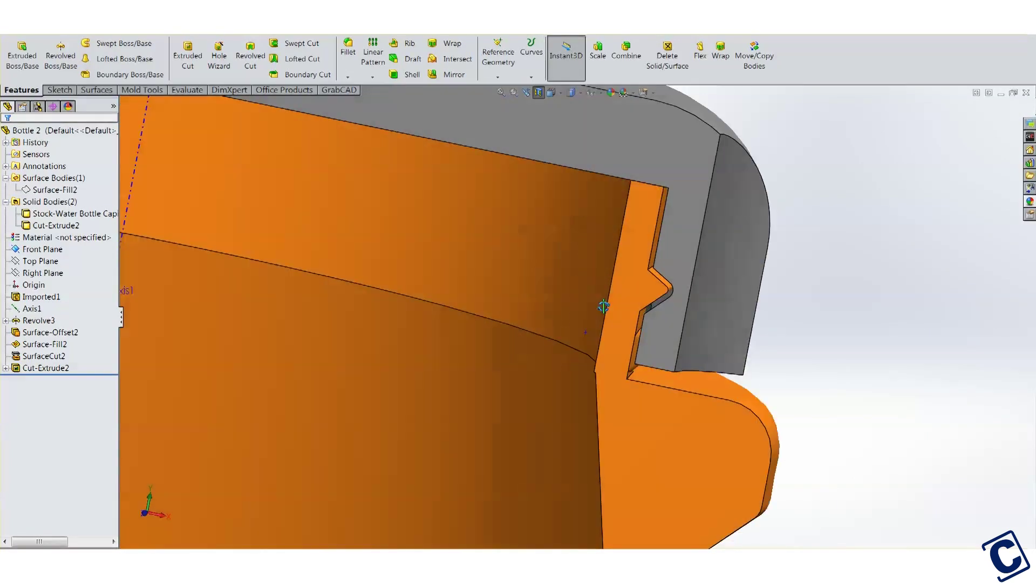
middle_drag(603, 306, 623, 305)
scroll(622, 305, up, 5)
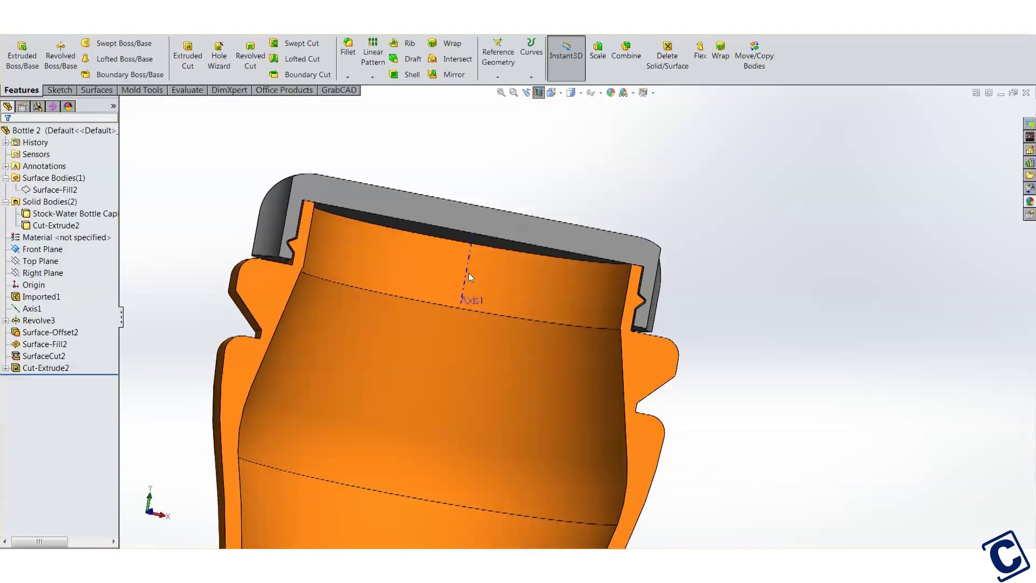
scroll(341, 252, down, 3)
middle_drag(340, 248, 327, 261)
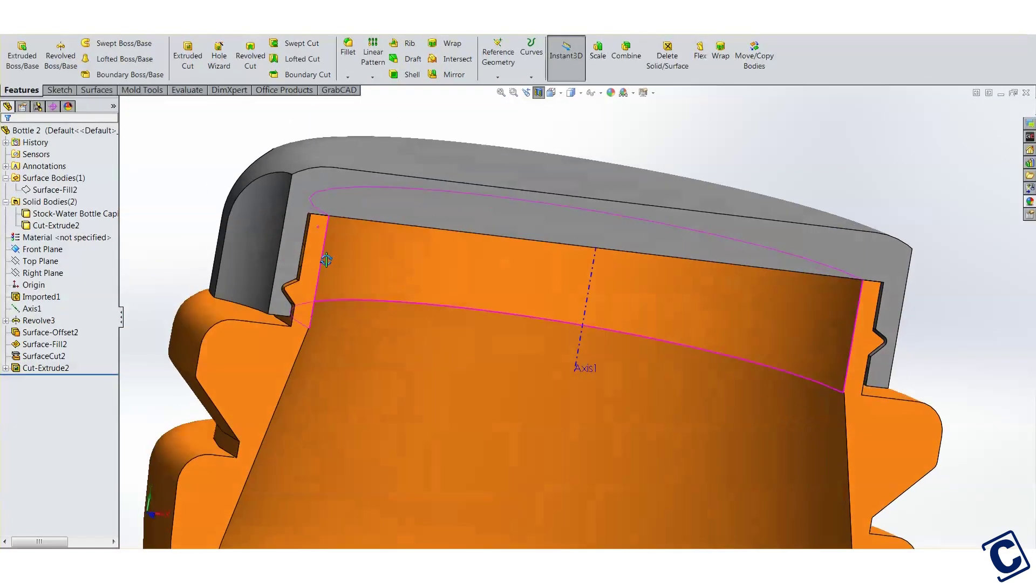
click(538, 93)
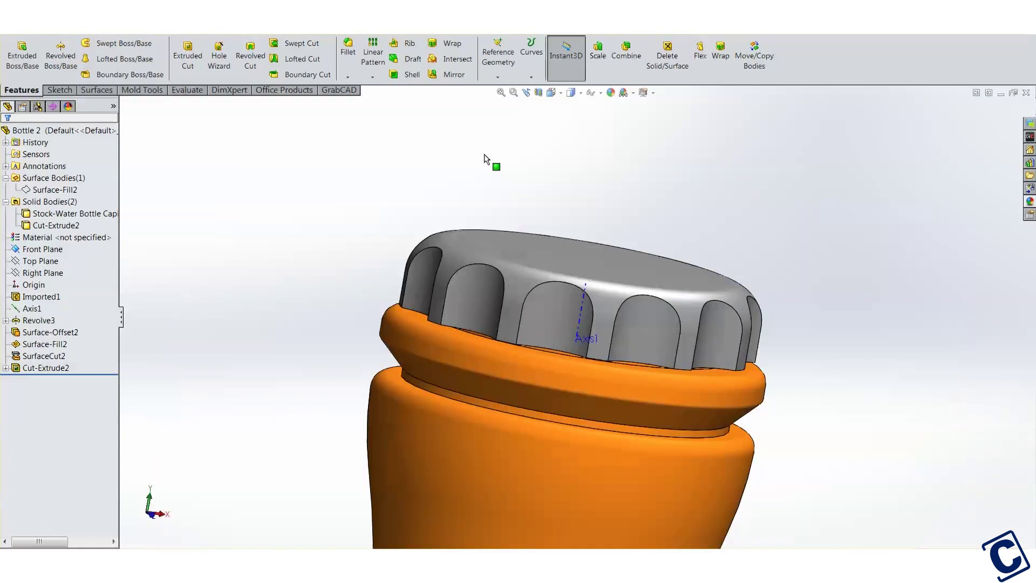
- Insert the Cut-Extrude2 cap body into a new part and save it as CAP2
right_click(56, 227)
click(100, 313)
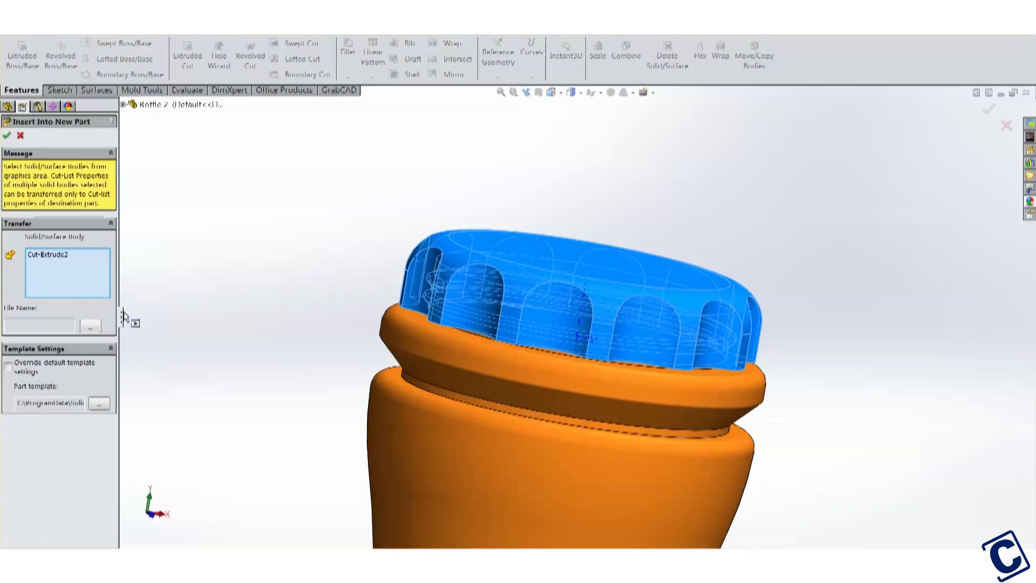
click(7, 135)
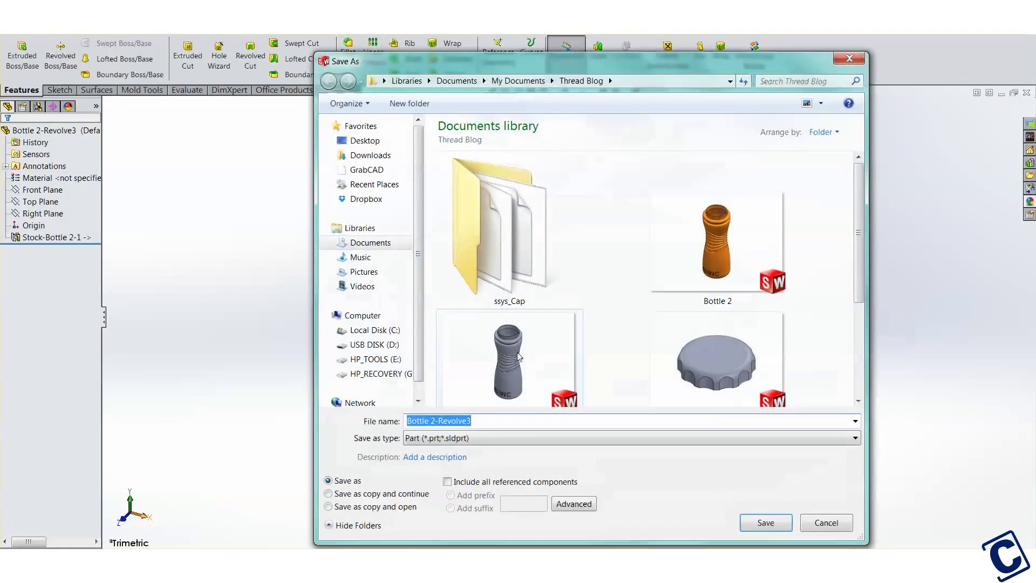
text(C)
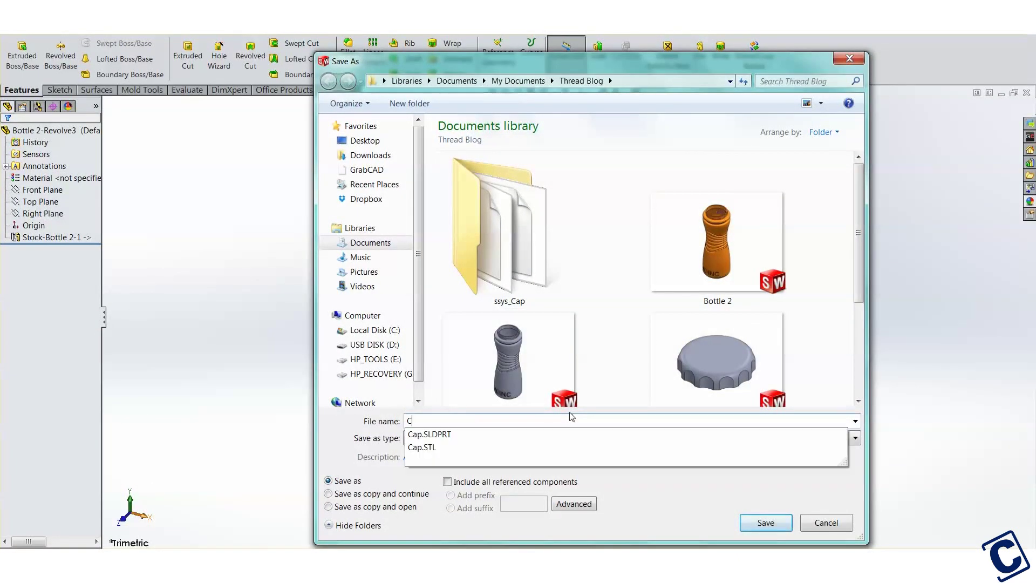
text(AP2)
key(Return)
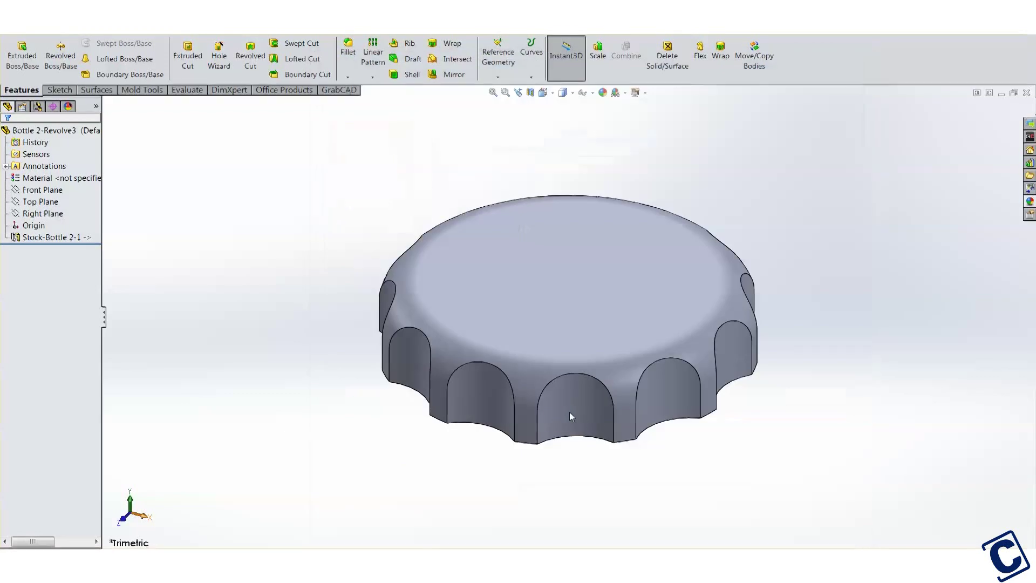
middle_drag(569, 412, 462, 151)
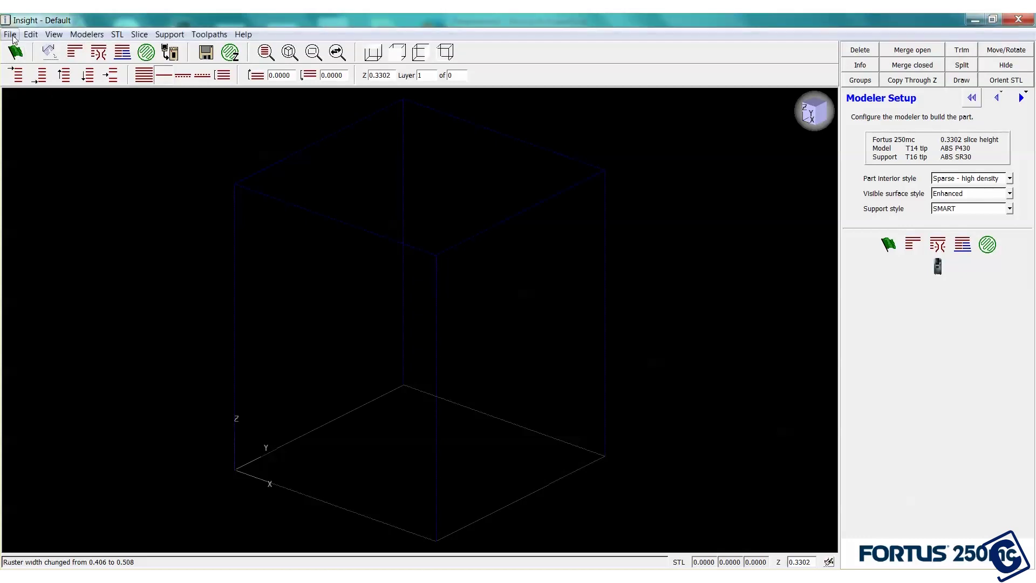
- Open the Cap STL from the Thread Blog folder into the Fortus 250mc envelope
click(12, 36)
click(20, 46)
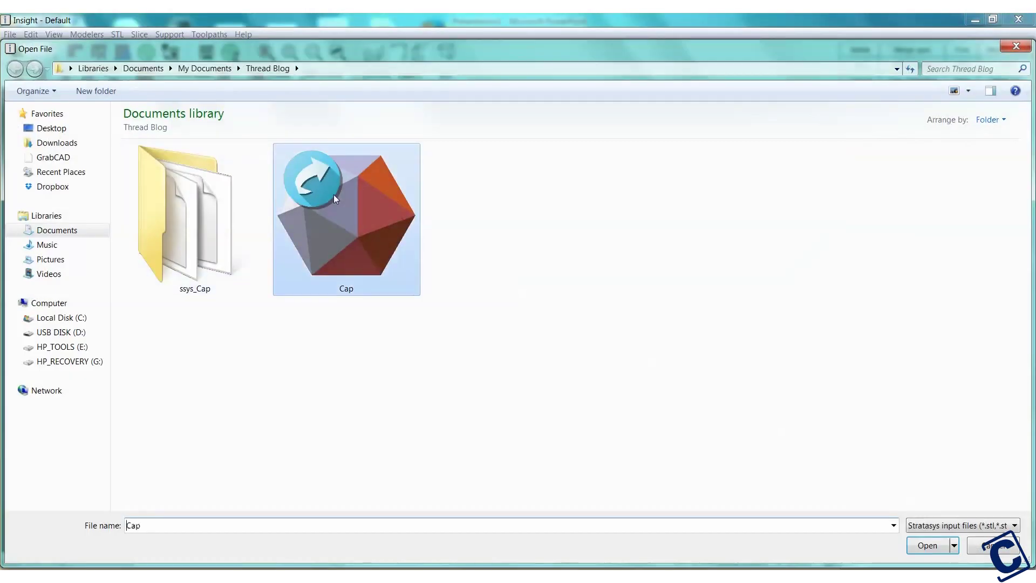
double_click(334, 196)
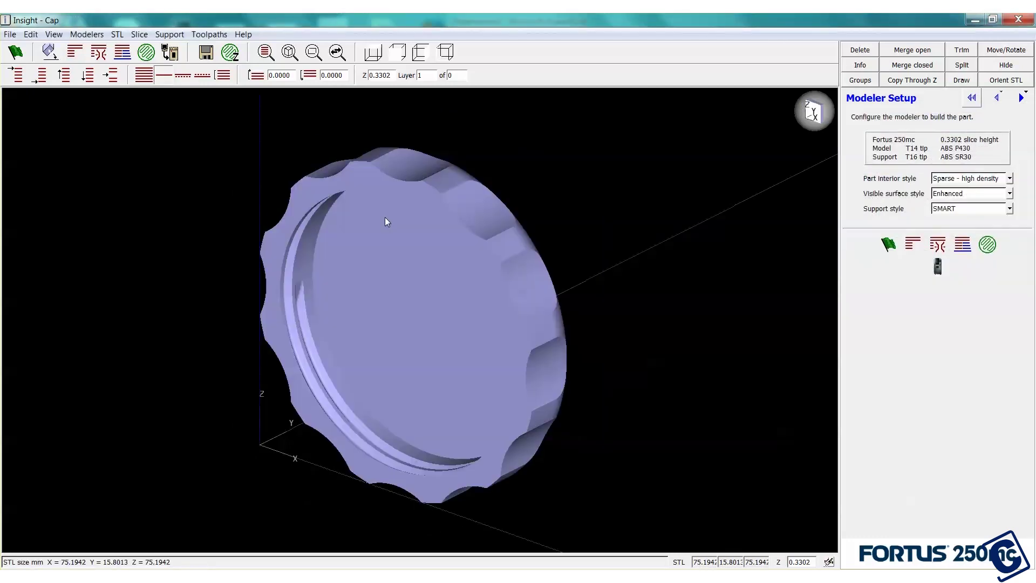
- Orient the cap by its flat facet so it lies with the open side up
click(49, 52)
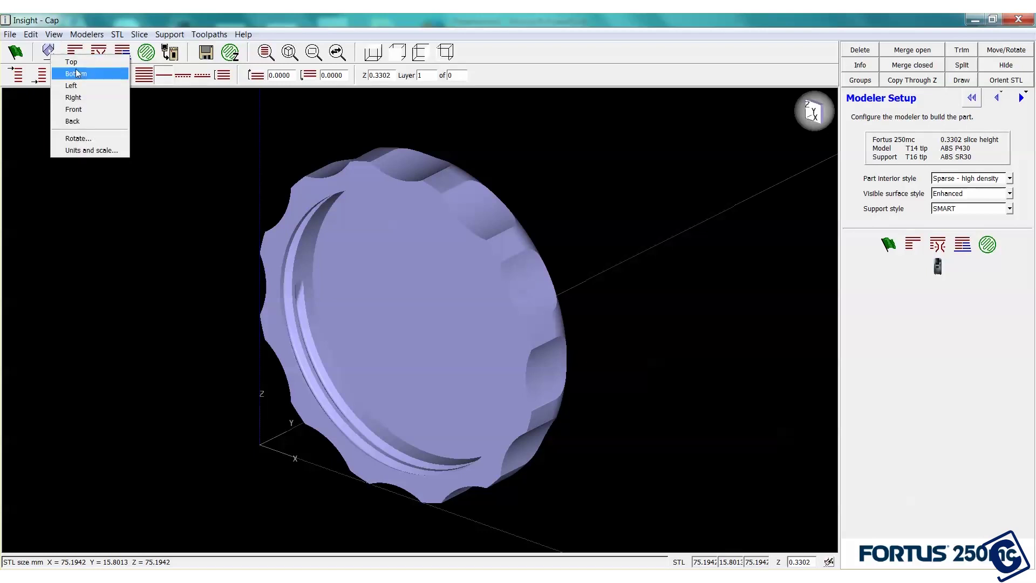
click(81, 148)
click(274, 238)
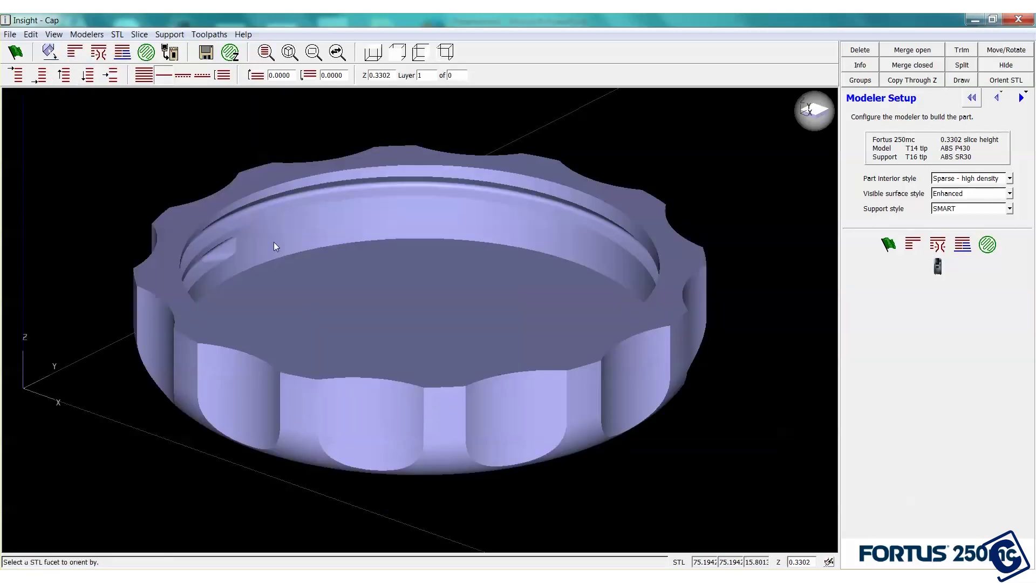
- Set the part interior to Sparse - low density, keeping the 0.3302 slice height
click(983, 178)
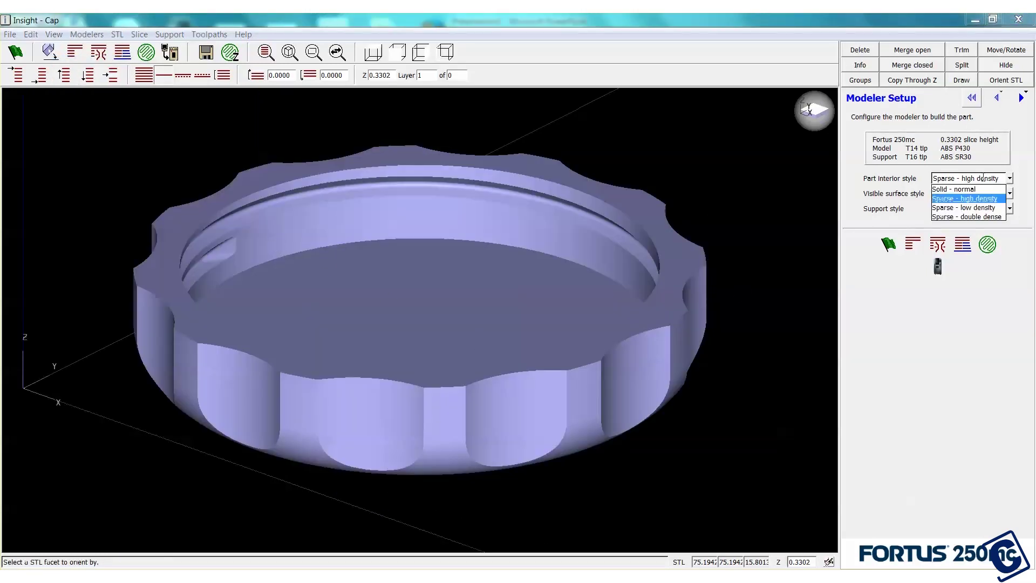
click(963, 208)
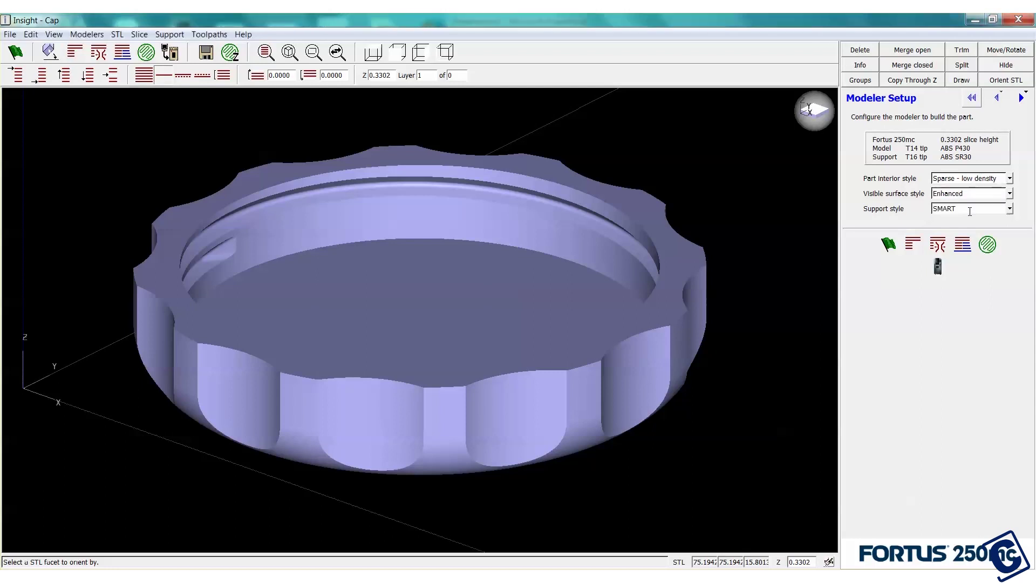
click(938, 267)
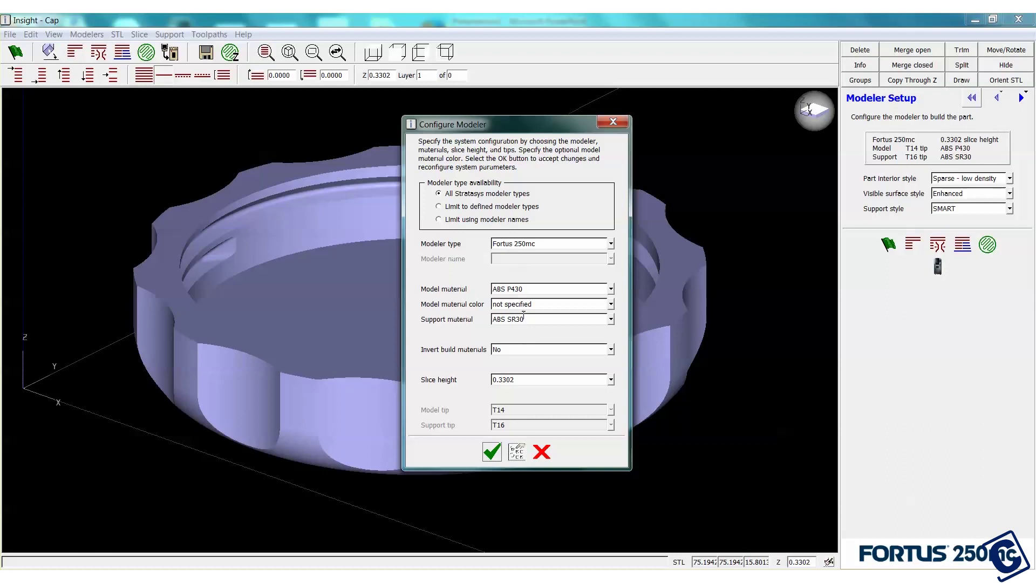
click(517, 384)
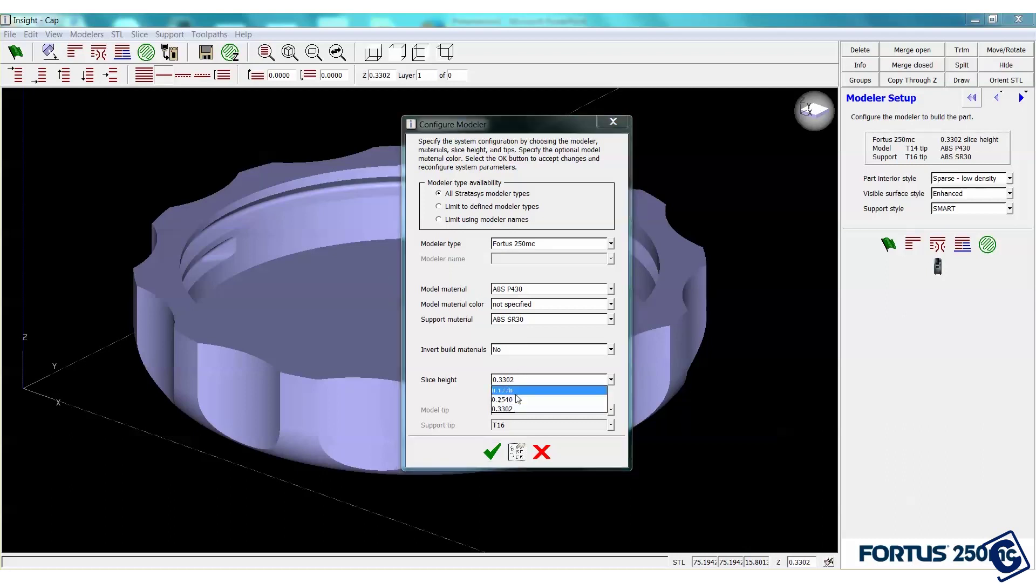
click(502, 412)
click(492, 450)
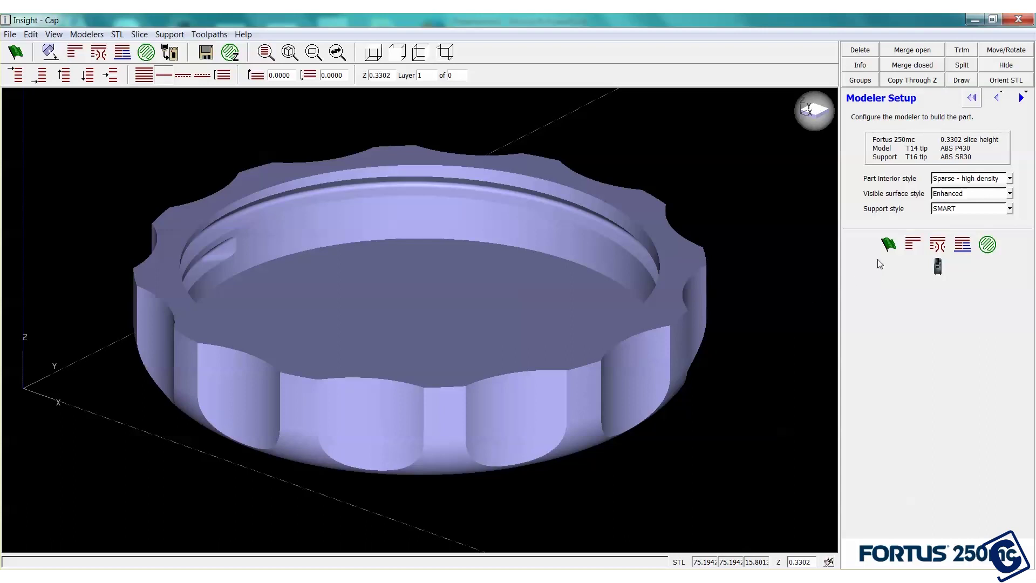
click(971, 178)
click(971, 204)
- Re-slice the cap into 56 layers, overwriting the old job, and view all-layer toolpaths from the side
click(885, 243)
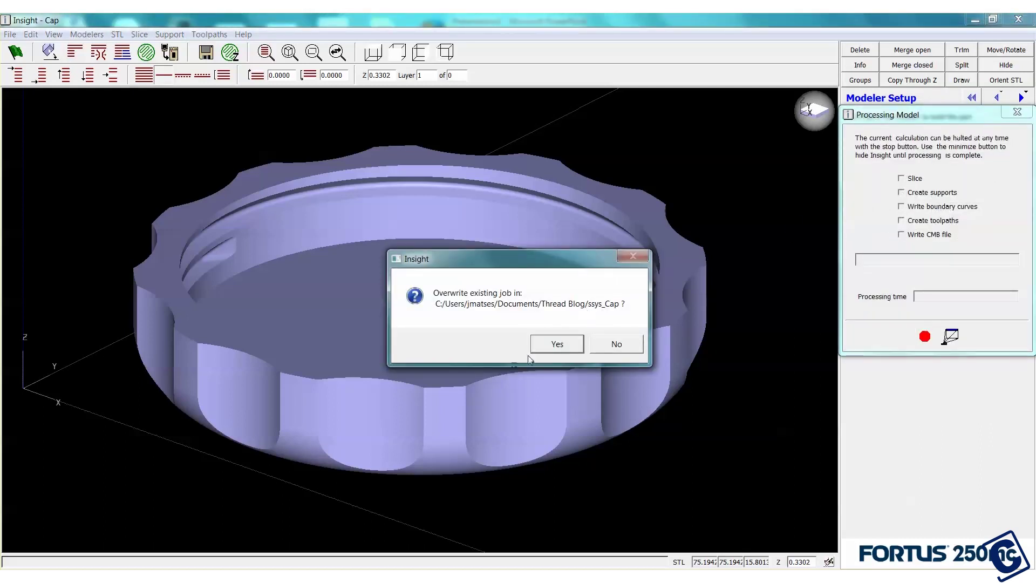
click(549, 344)
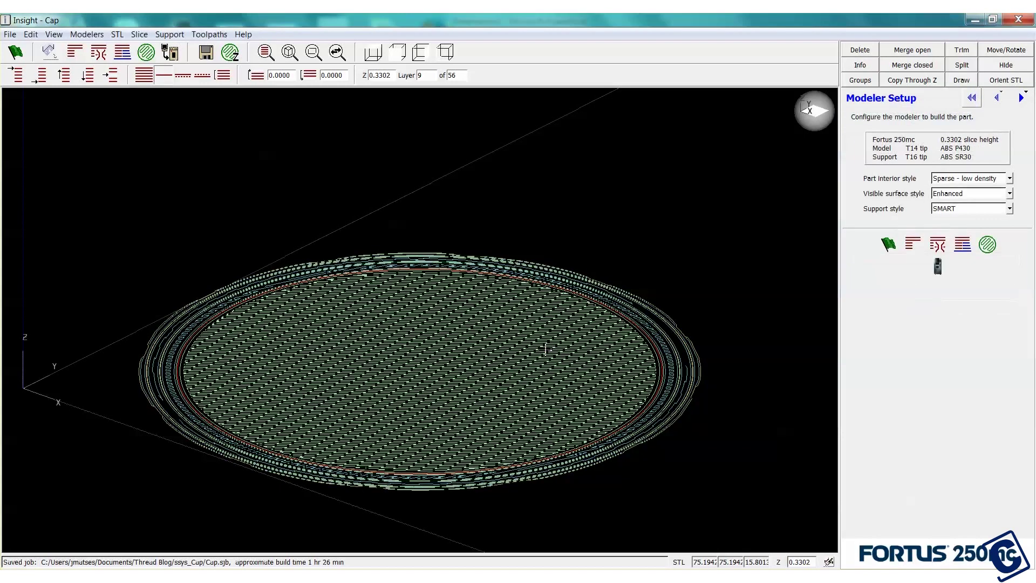
click(144, 75)
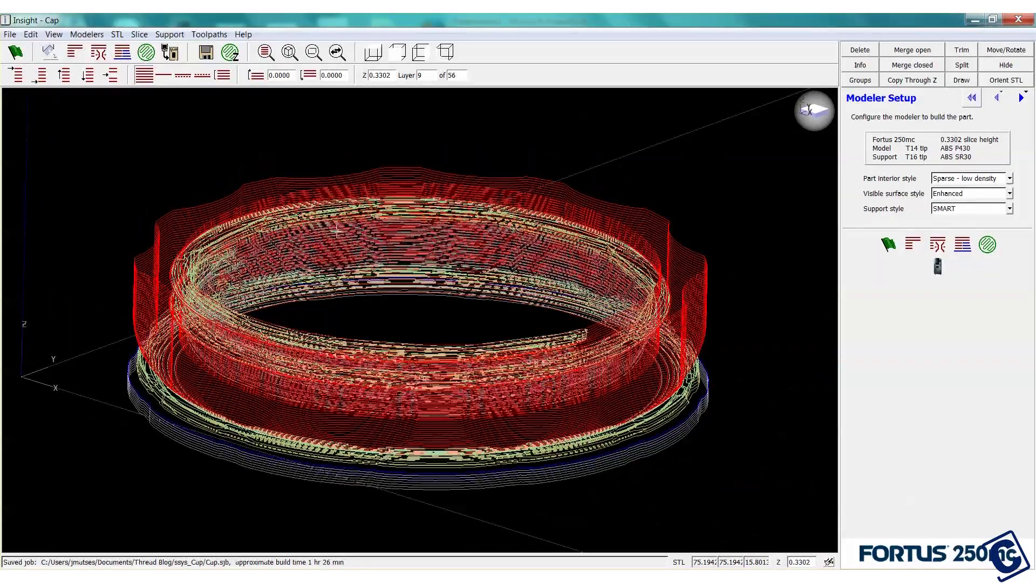
middle_drag(405, 242, 489, 255)
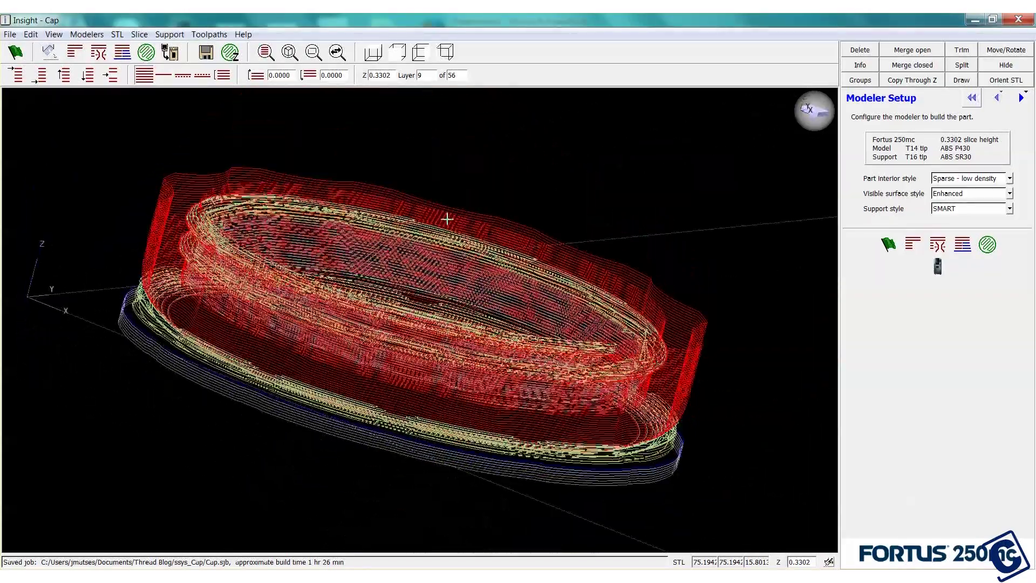
click(397, 53)
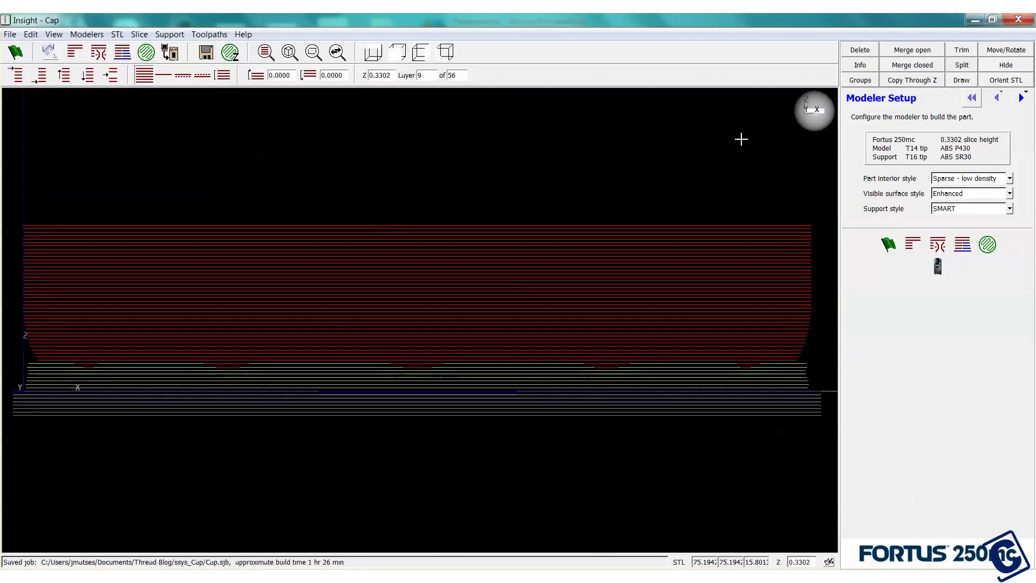
- Delete the 158 system support curves inside the cap's ring, then return to Modeler Setup
click(858, 51)
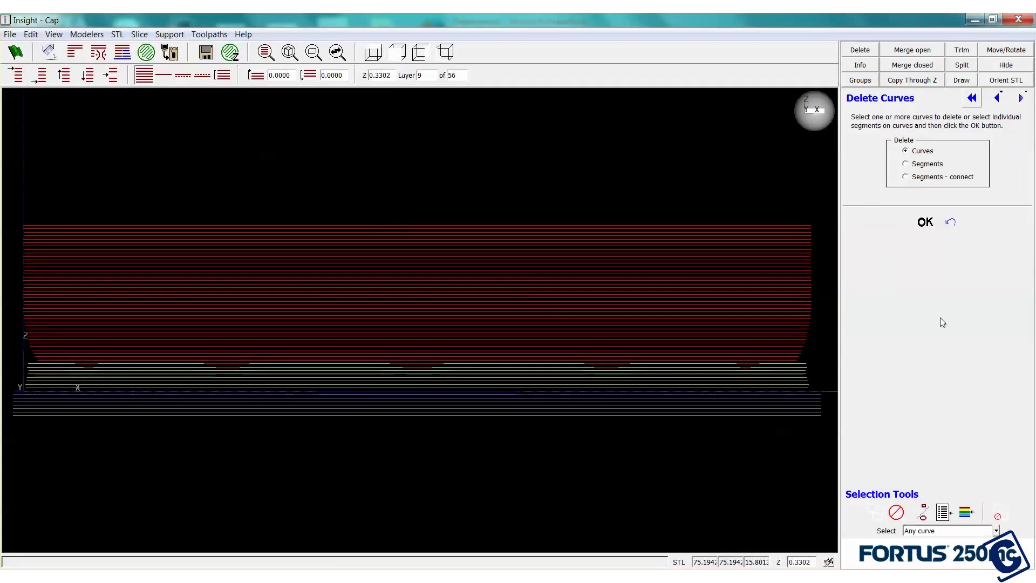
click(997, 530)
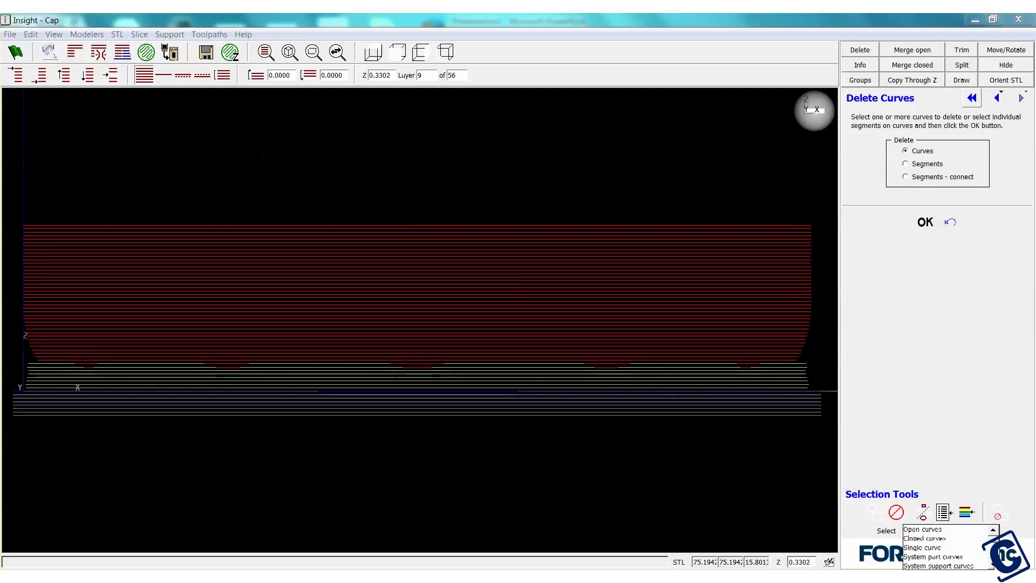
scroll(950, 556, down, 1)
click(950, 564)
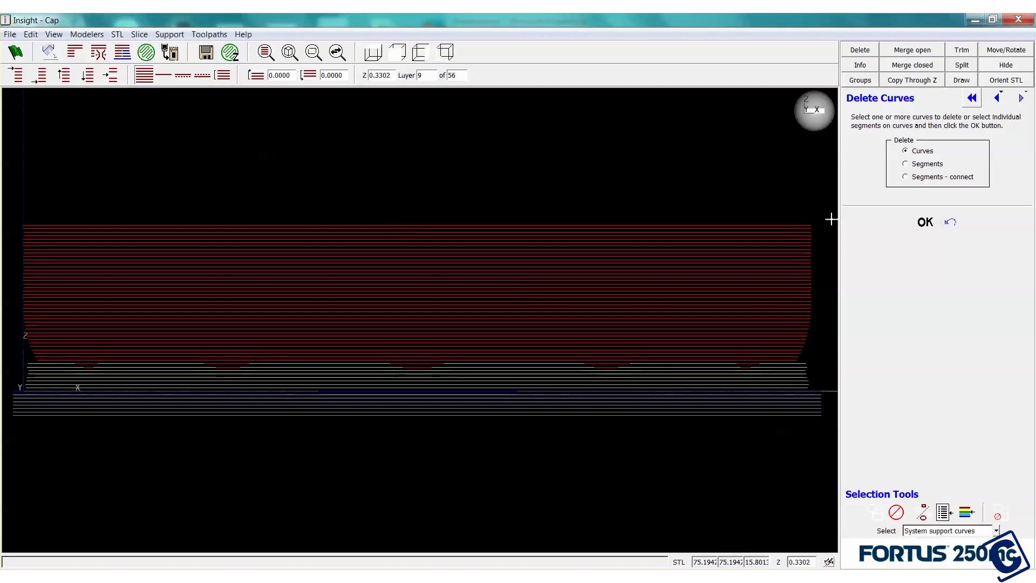
click(555, 195)
scroll(557, 196, down, 1)
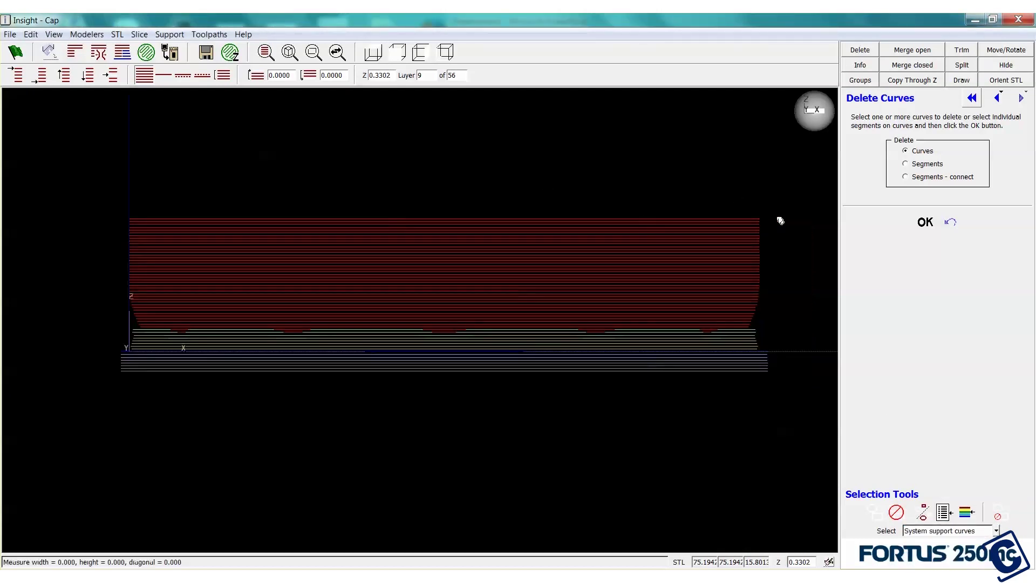
drag(785, 198, 89, 327)
middle_drag(415, 187, 399, 210)
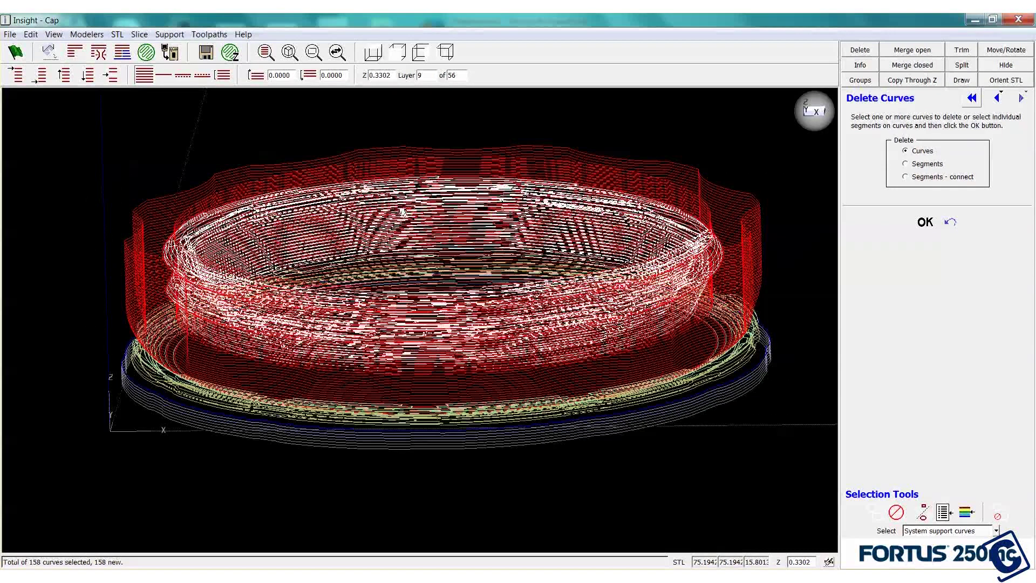
click(926, 222)
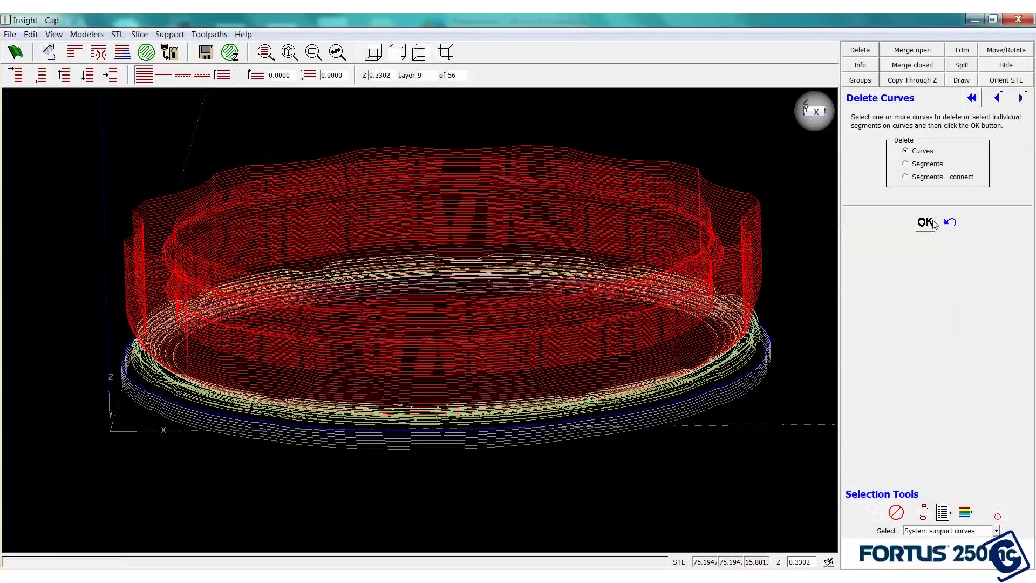
mouse_move(669, 159)
middle_down()
mouse_move(663, 240)
mouse_move(689, 178)
mouse_move(684, 158)
mouse_move(681, 171)
middle_up()
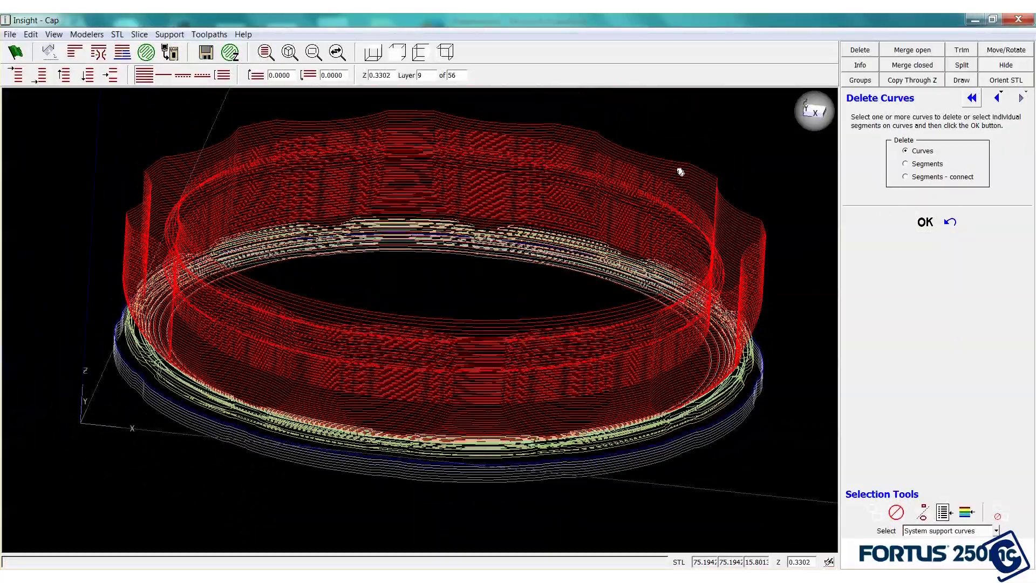
click(973, 99)
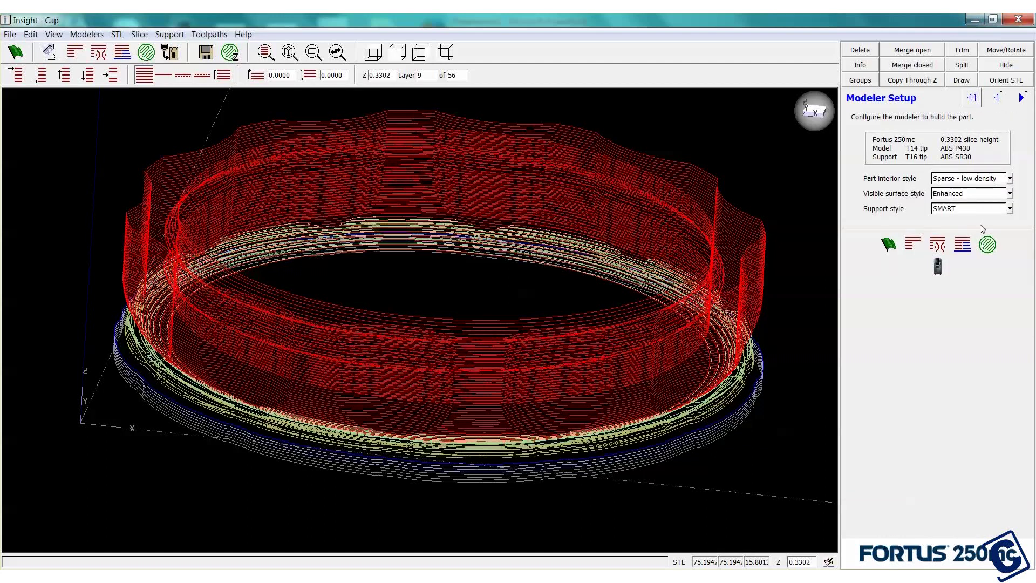
- Generate the cap toolpaths, display all layers, and save the build job
click(985, 246)
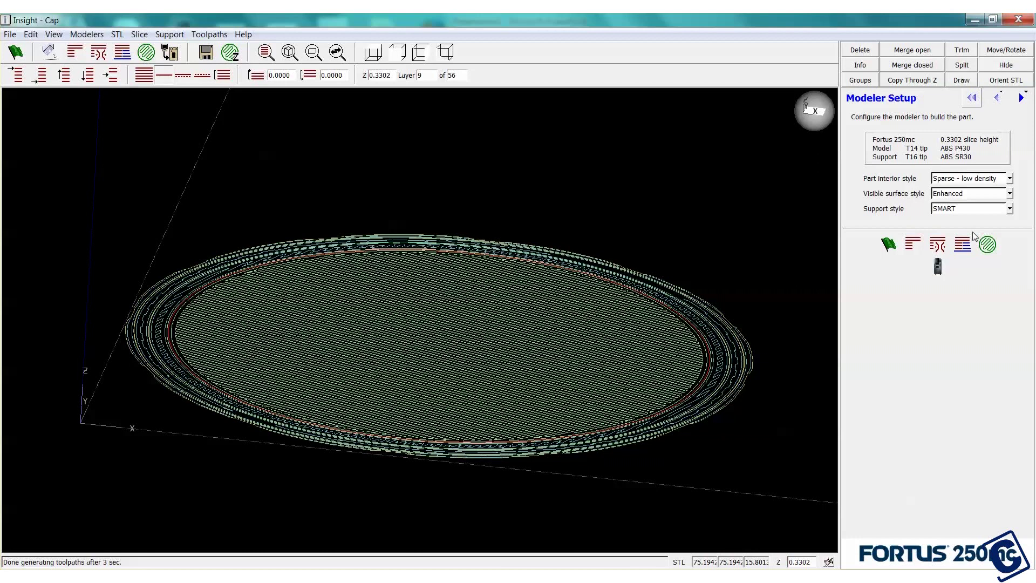
click(144, 75)
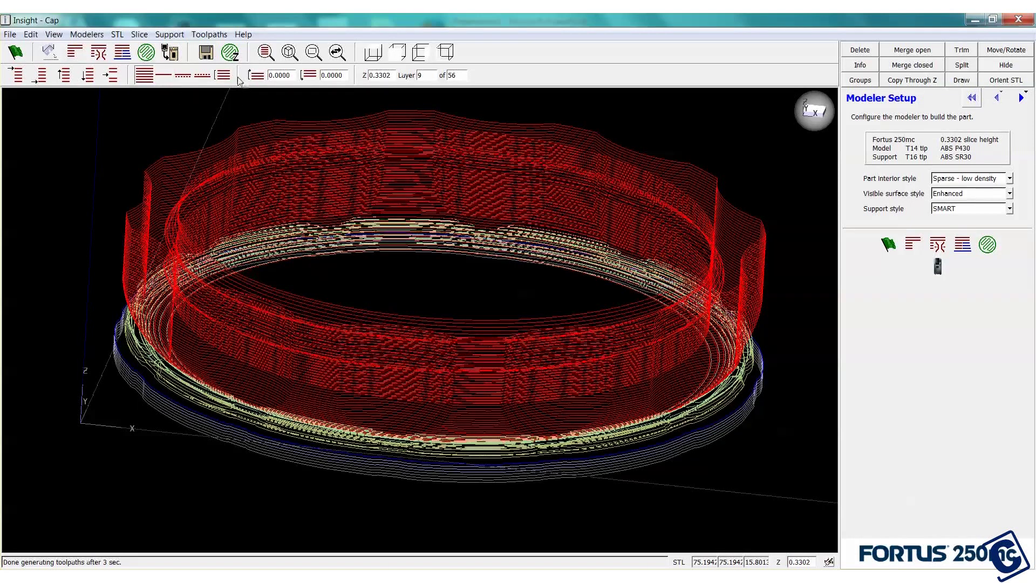
click(174, 57)
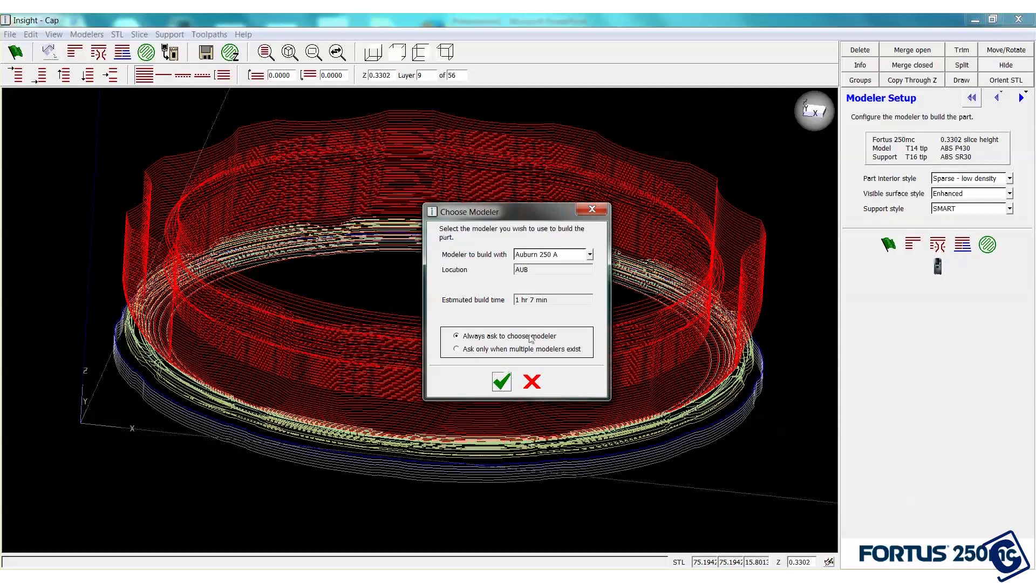
- Confirm the chosen modeler to send the cap job for building
click(502, 378)
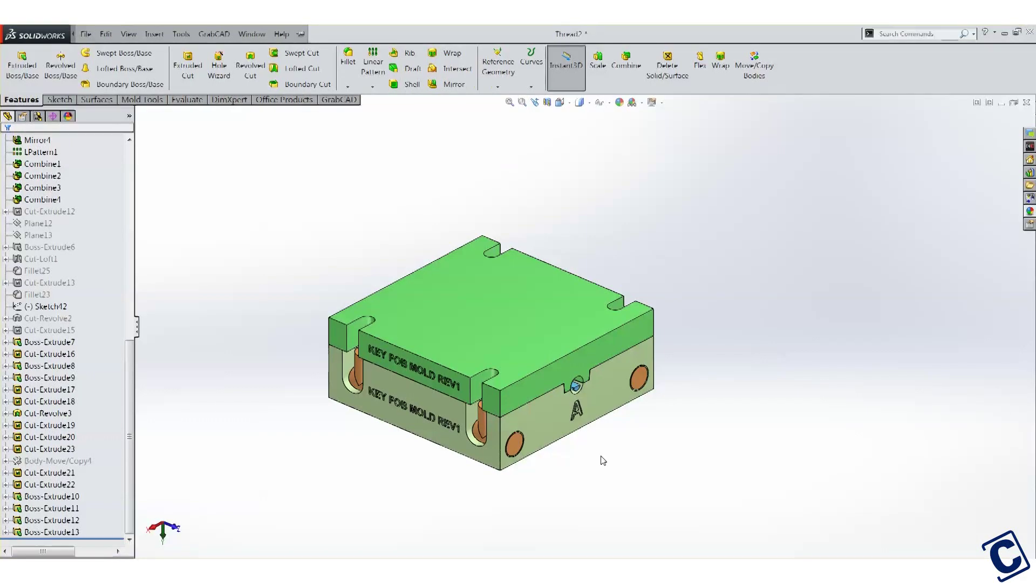
- Orbit and fit the key fob mold, inspecting the pin top faces
middle_drag(412, 472, 466, 443)
key(f)
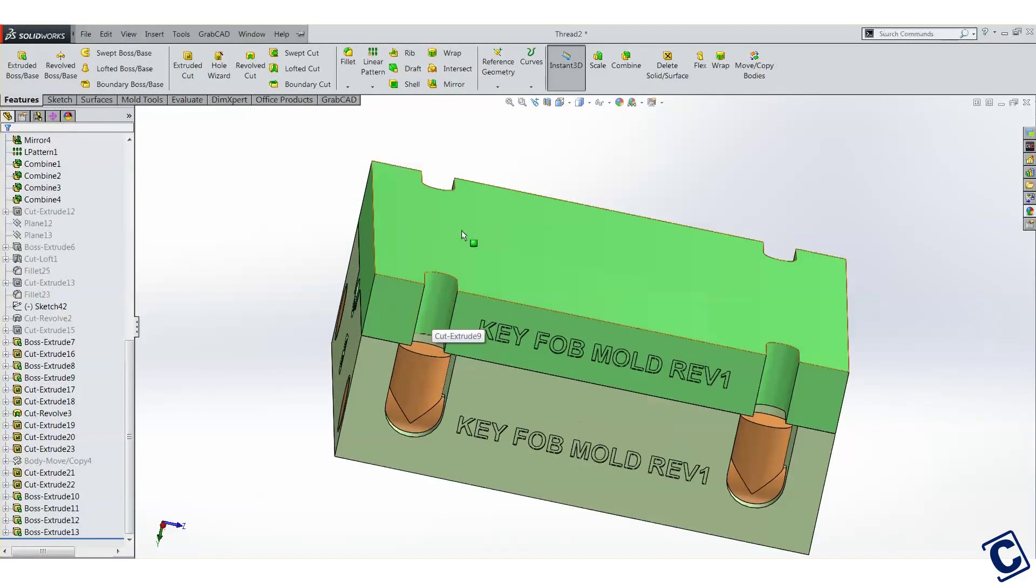
middle_drag(439, 339, 424, 376)
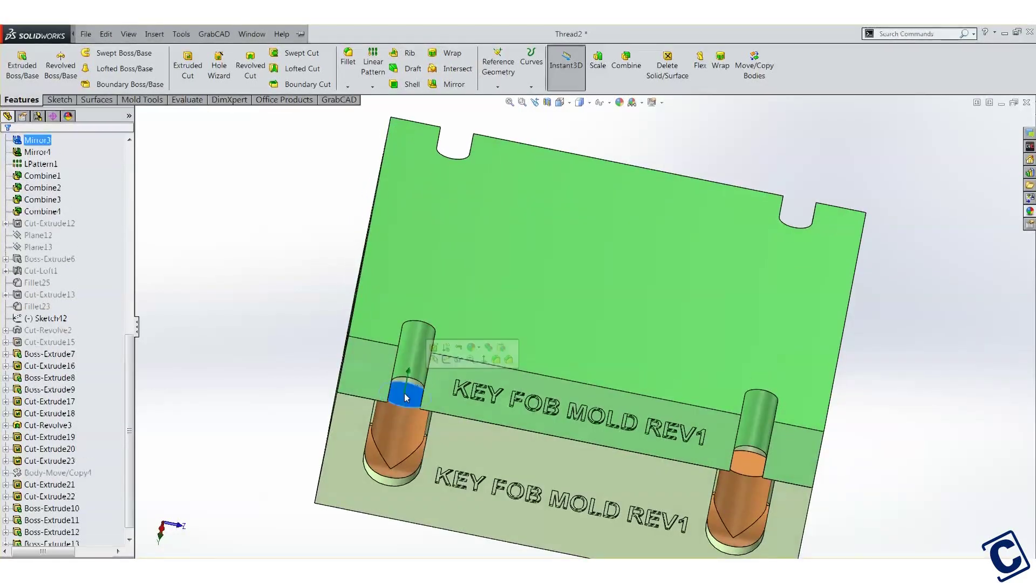
click(745, 465)
middle_drag(745, 465, 650, 389)
scroll(570, 413, down, 3)
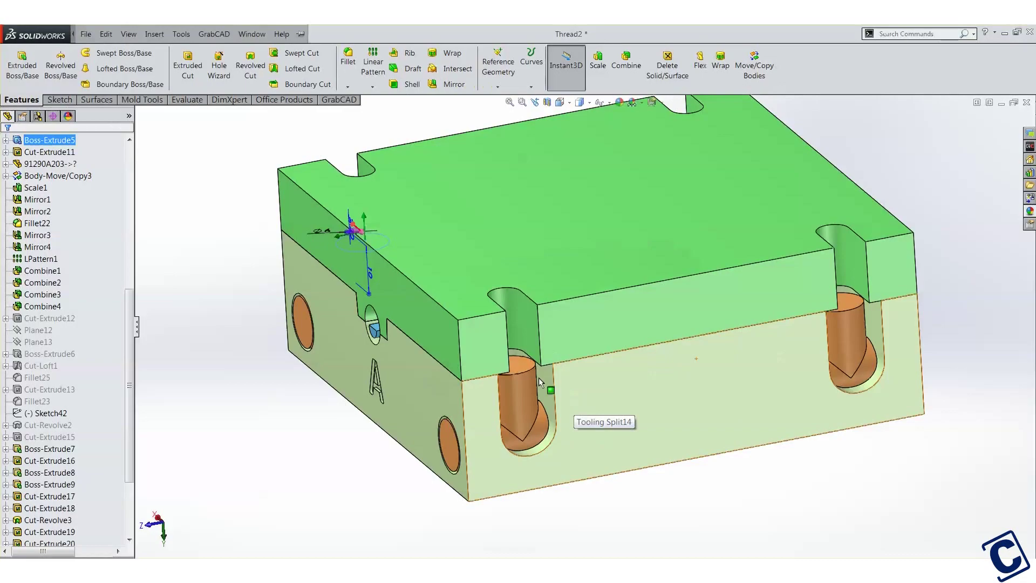
click(512, 368)
scroll(798, 328, up, 4)
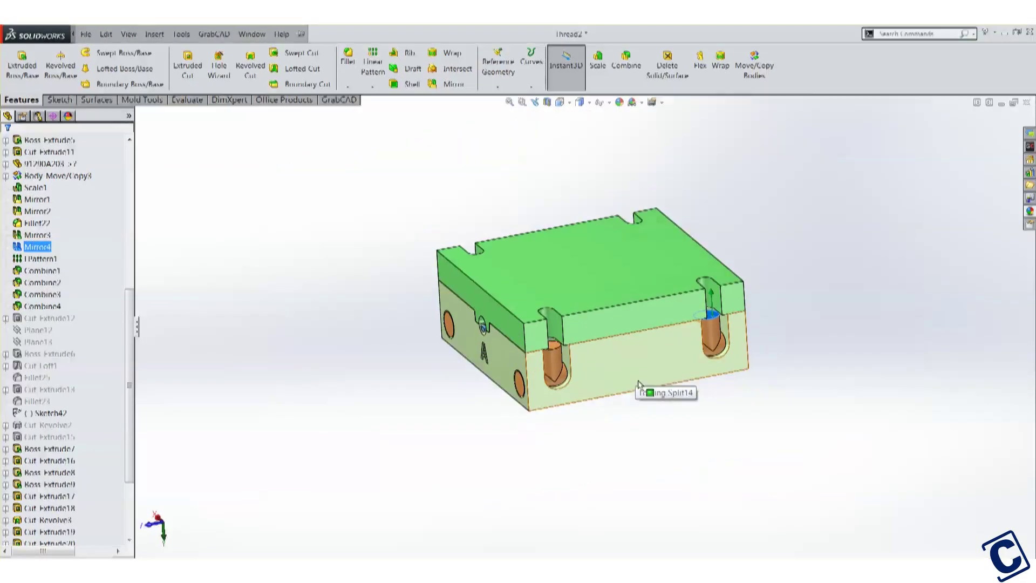
middle_drag(667, 379, 760, 413)
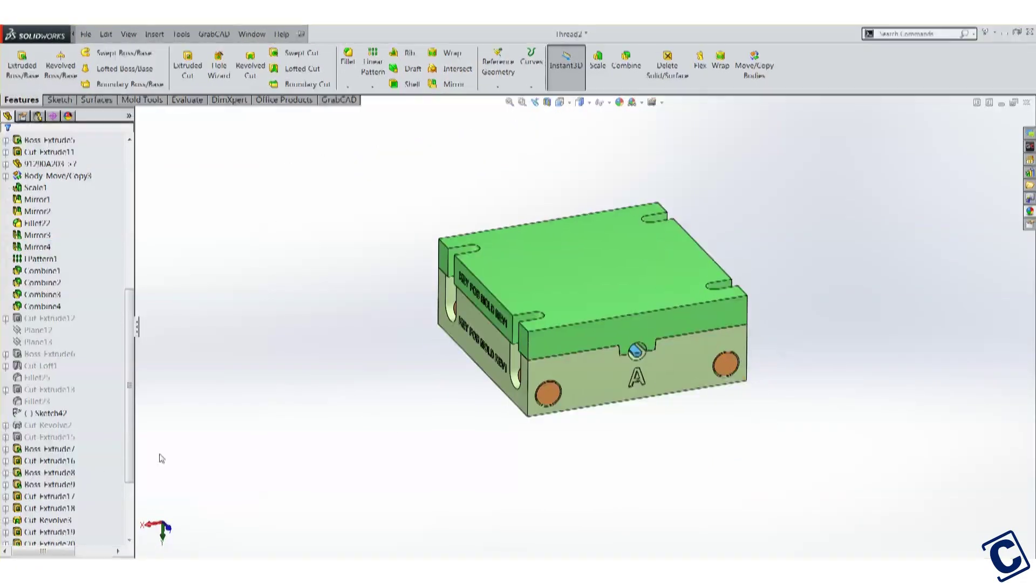
- Unsuppress Body-Move/Copy4 to separate the mold halves and inspect the orange hole and pin faces
right_click(64, 459)
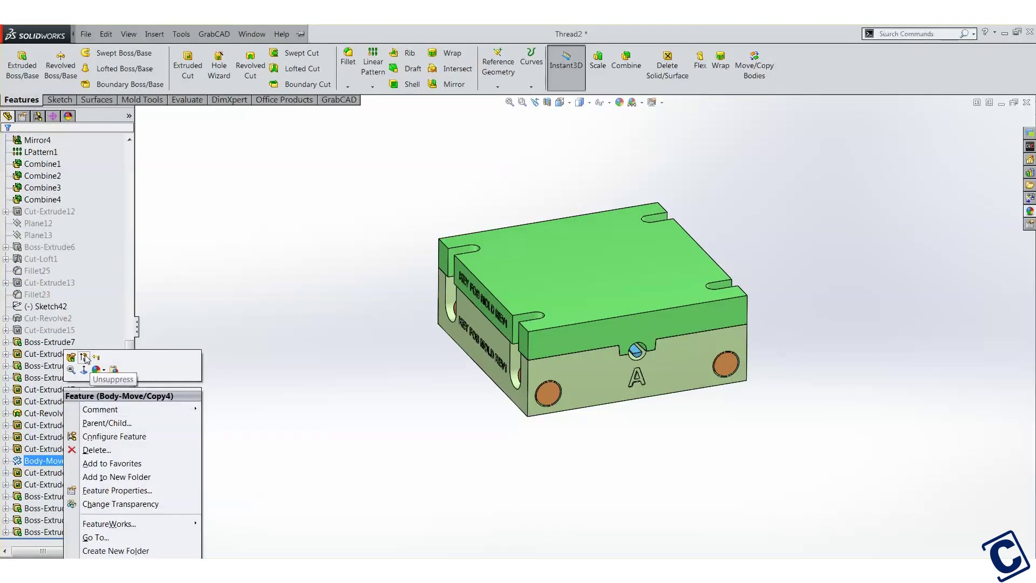
click(85, 358)
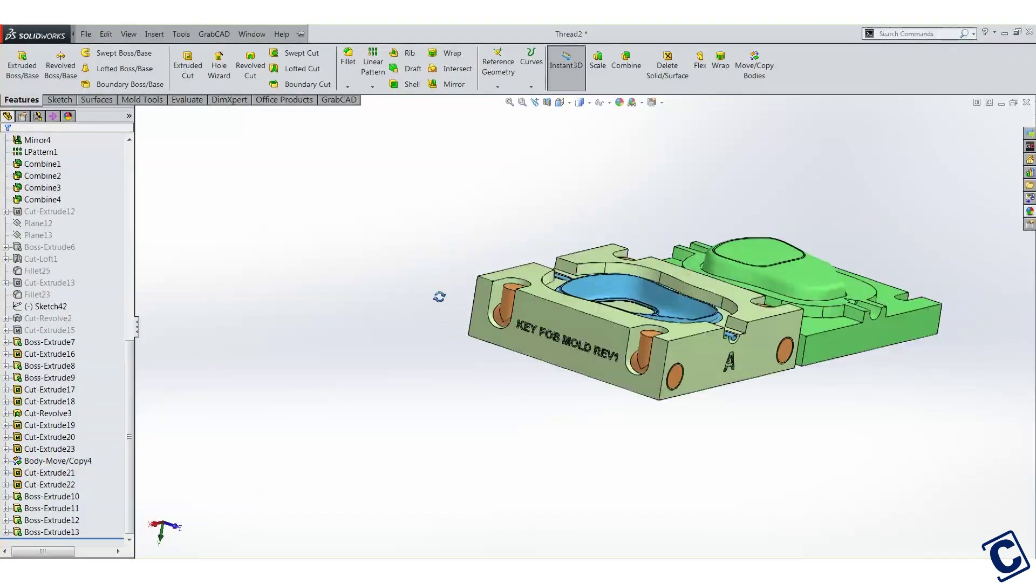
middle_drag(439, 296, 429, 332)
scroll(634, 251, down, 5)
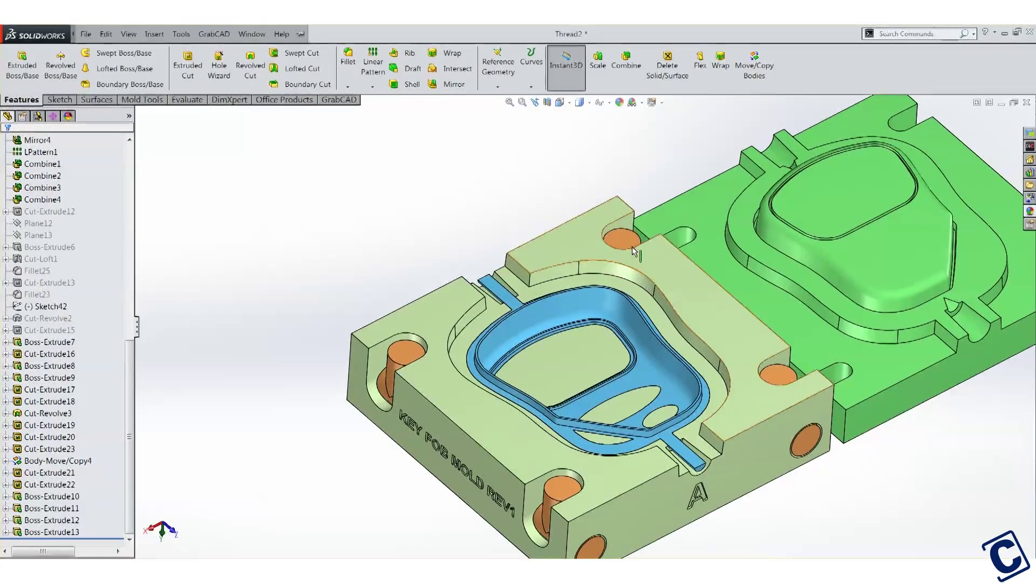
click(633, 248)
click(782, 377)
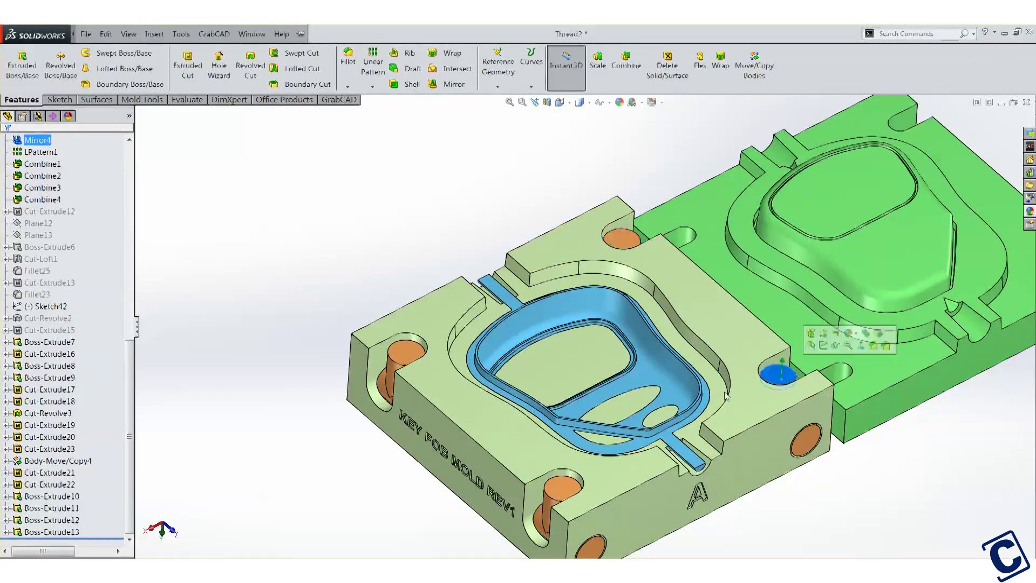
click(561, 490)
click(402, 354)
click(297, 284)
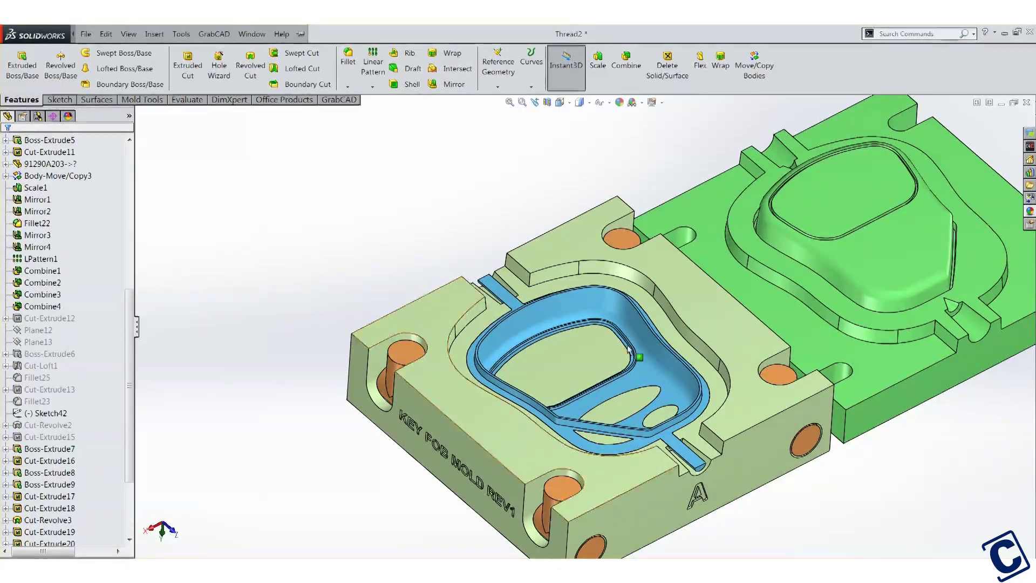
scroll(629, 349, up, 3)
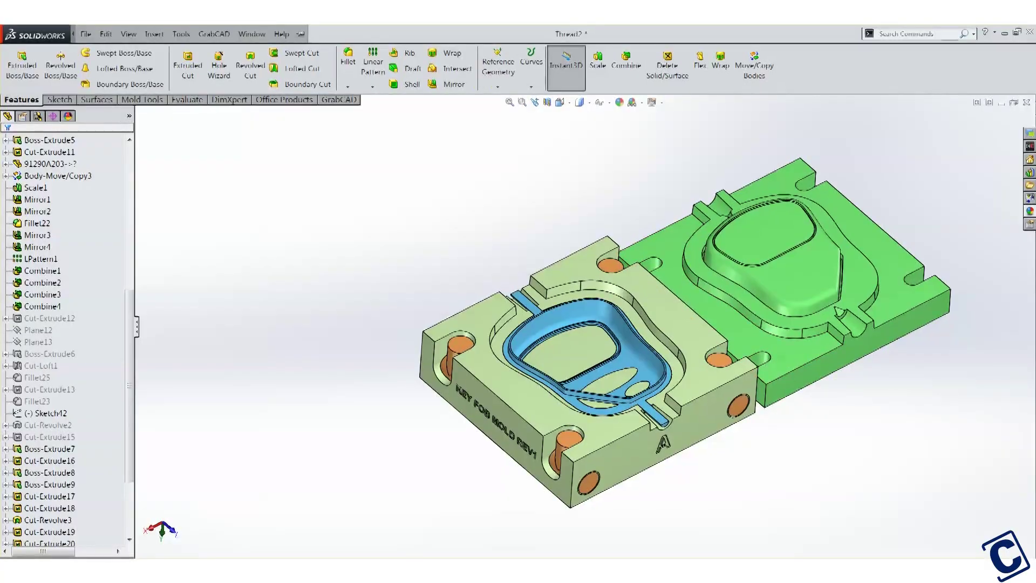
key(alt+Tab)
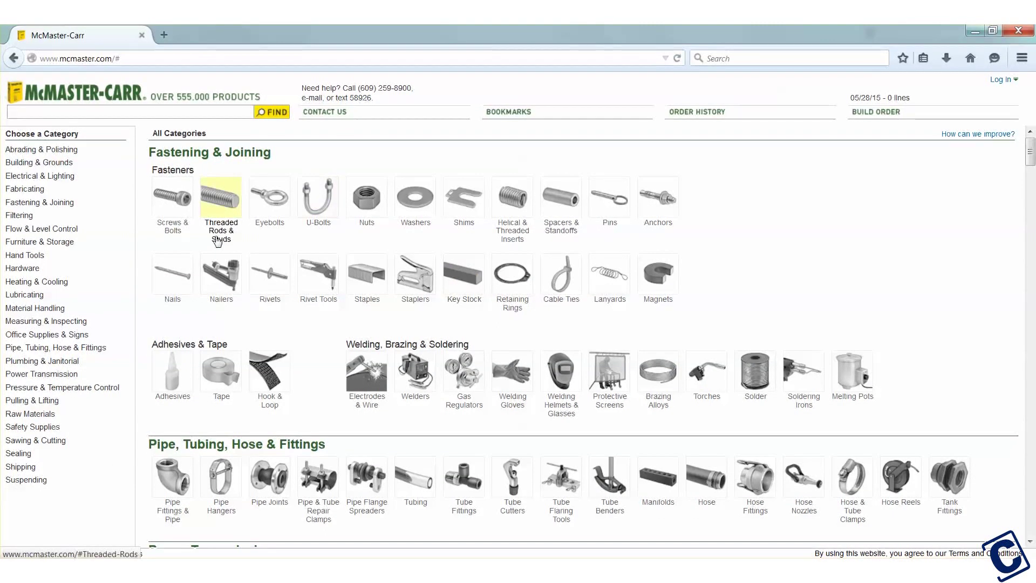
- Browse to Cap Screws filtered to M6 thread size and 35 mm length
click(173, 199)
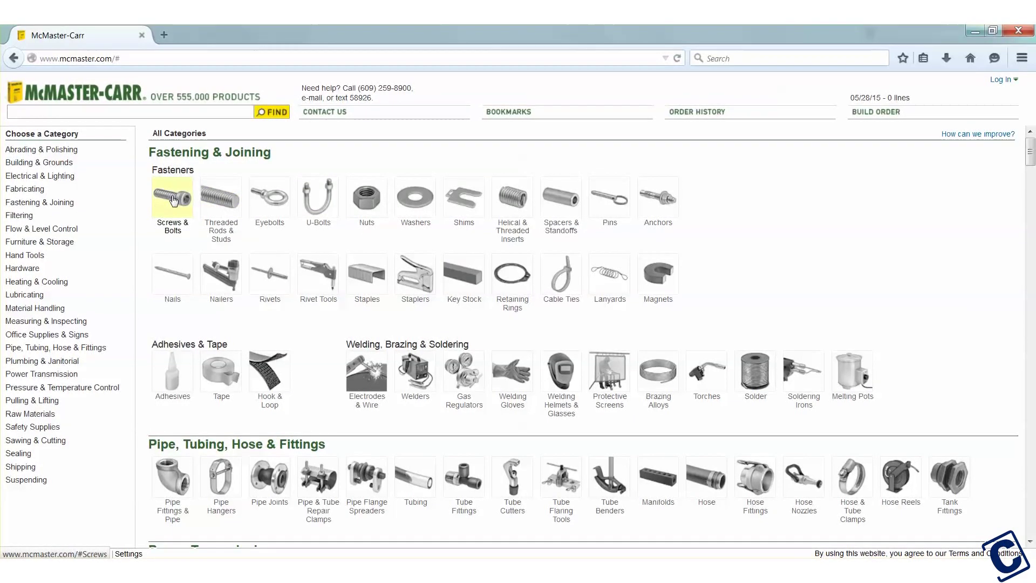
click(291, 212)
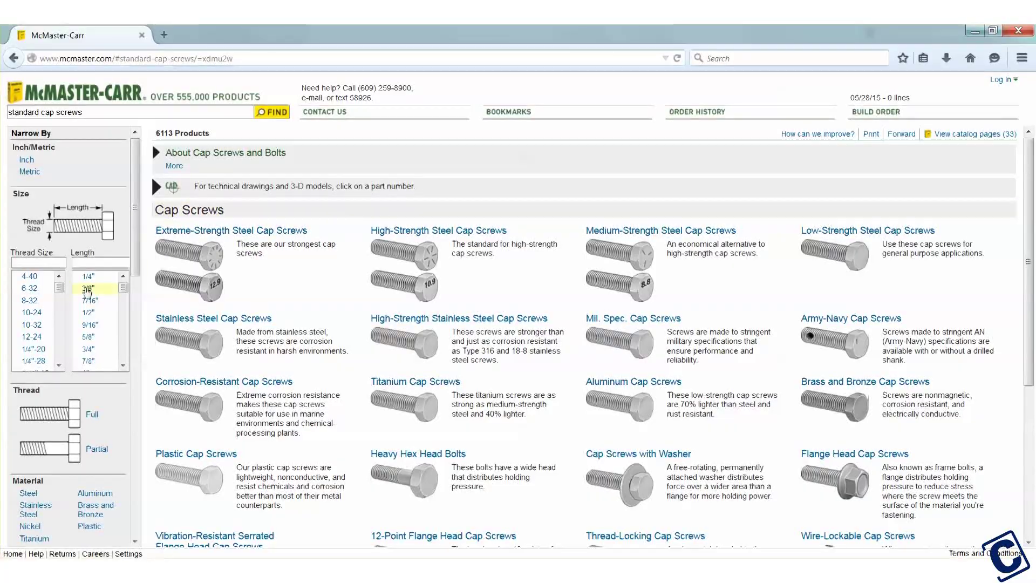
scroll(31, 307, down, 3)
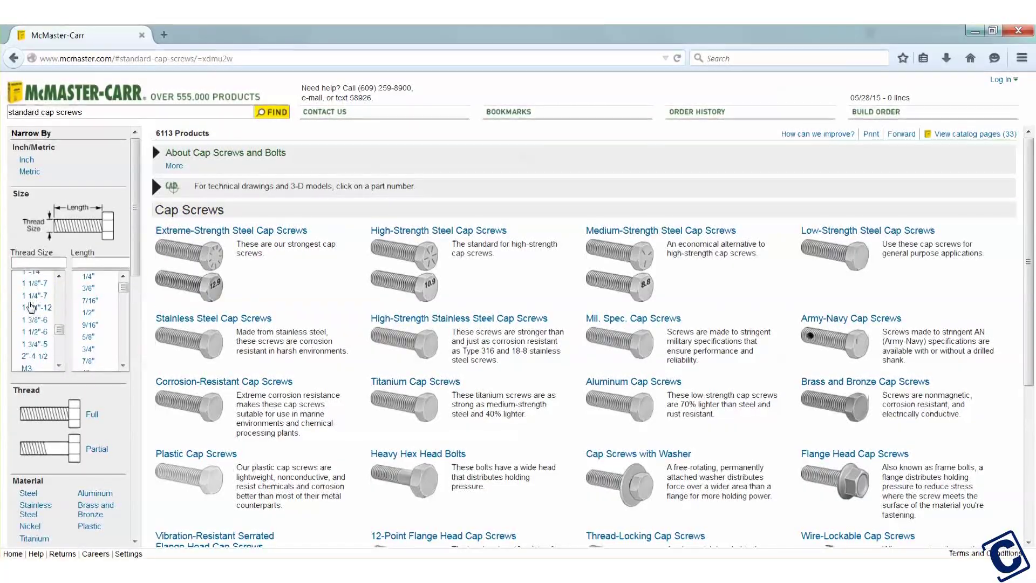
scroll(31, 307, down, 3)
click(27, 289)
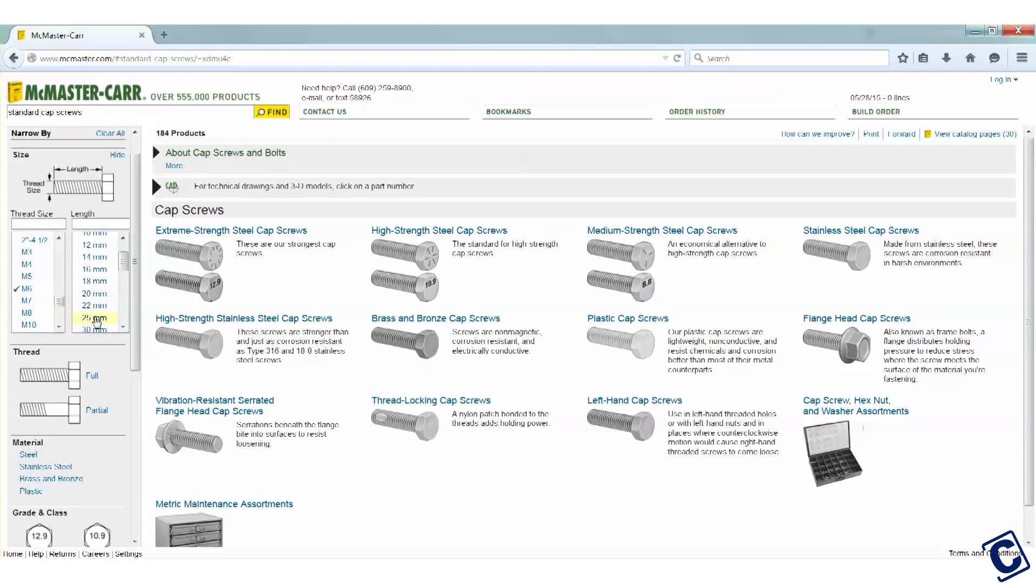
scroll(97, 322, down, 1)
click(95, 317)
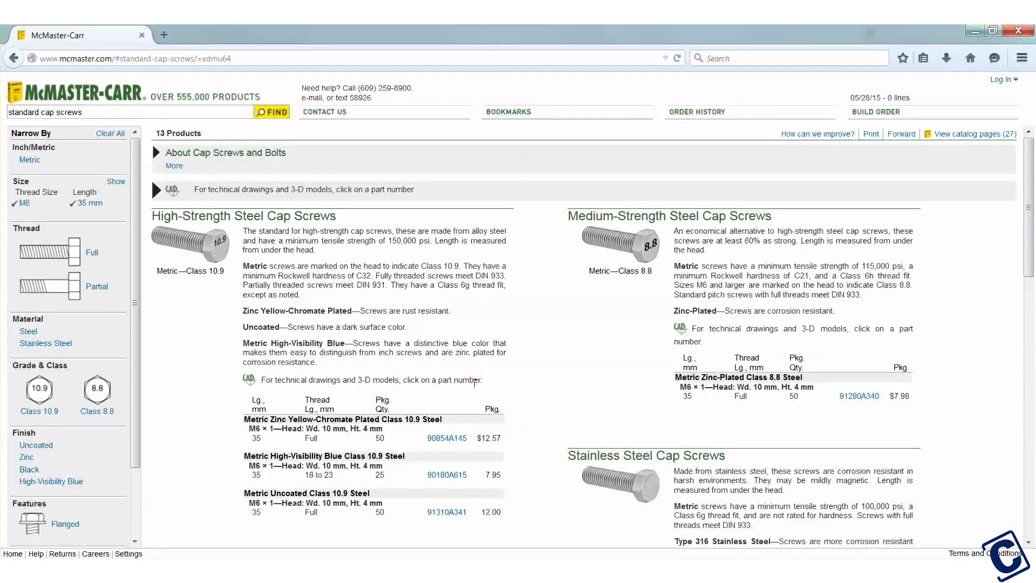
- Open screw 90854A145's product page and download its 3-D Solidworks model
click(447, 438)
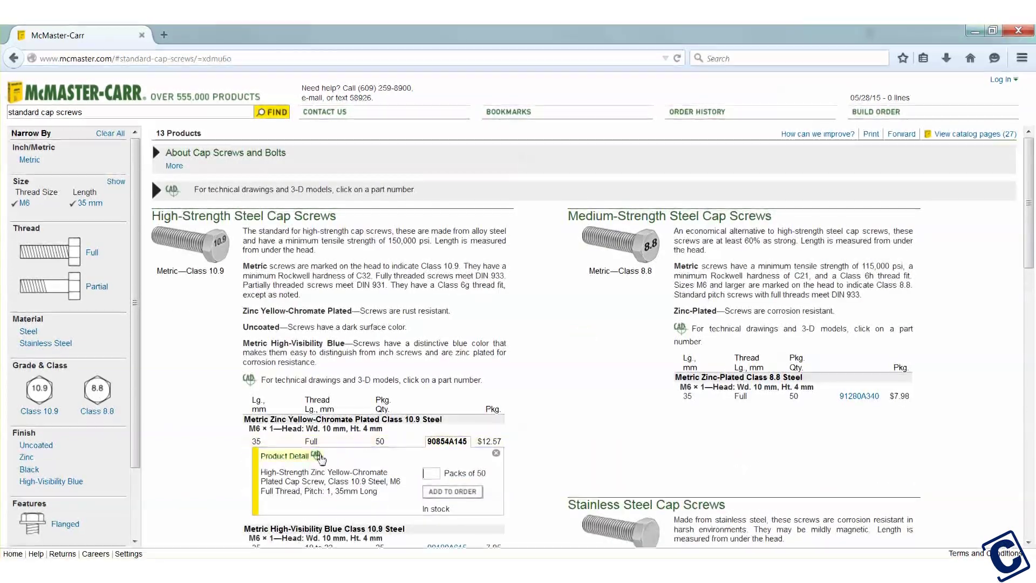
click(320, 456)
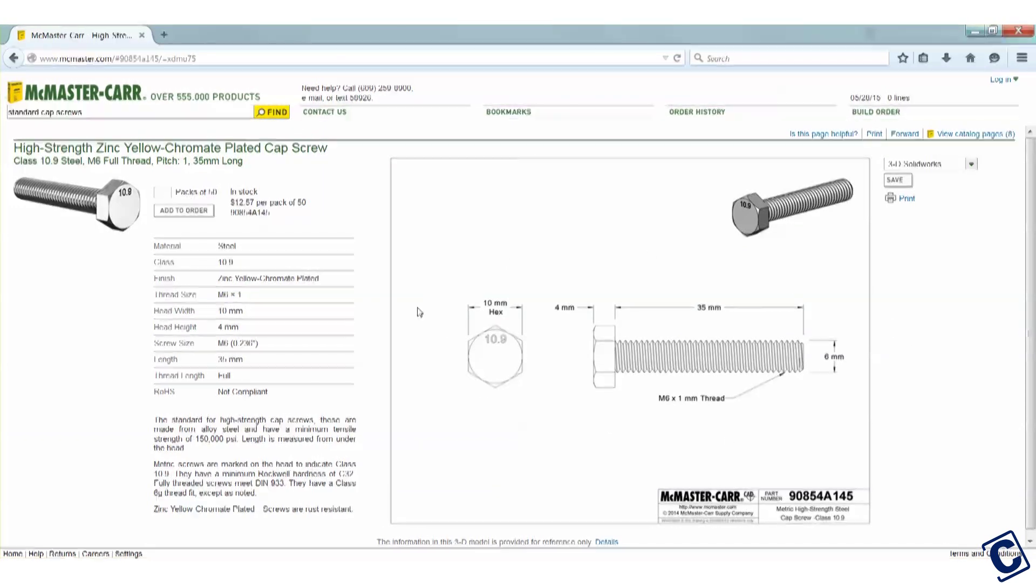
click(972, 165)
click(972, 165)
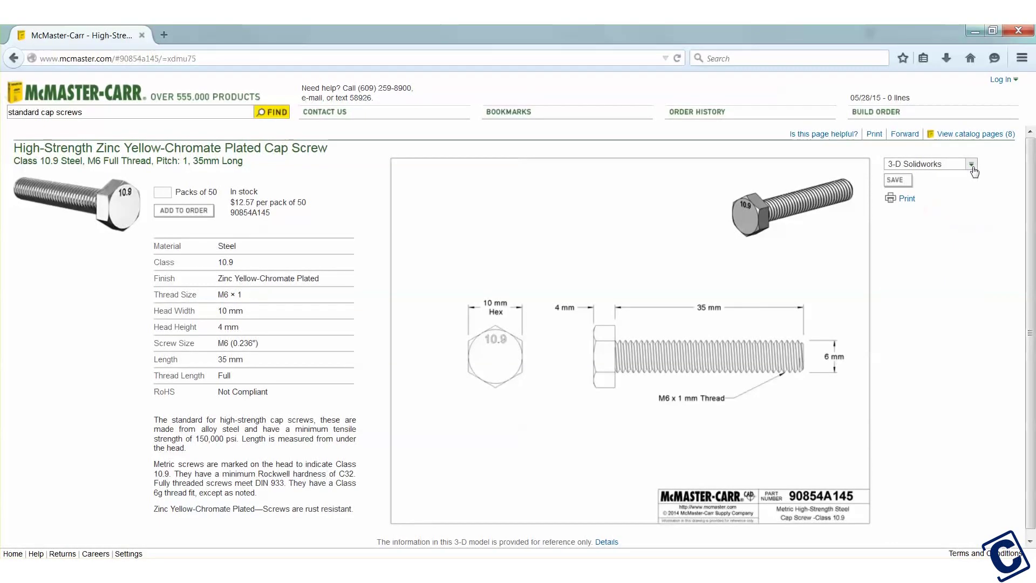
click(898, 181)
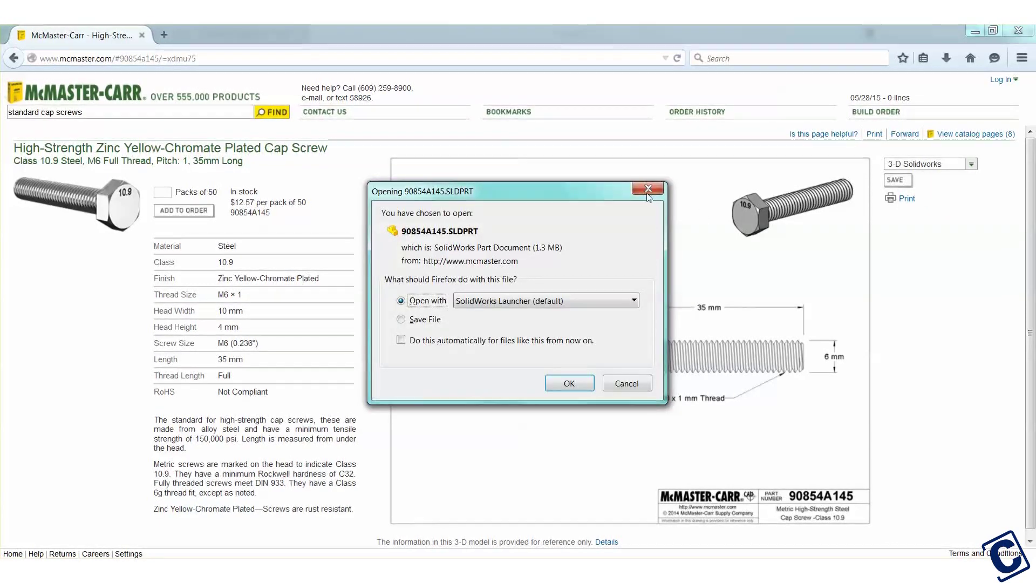
key(Return)
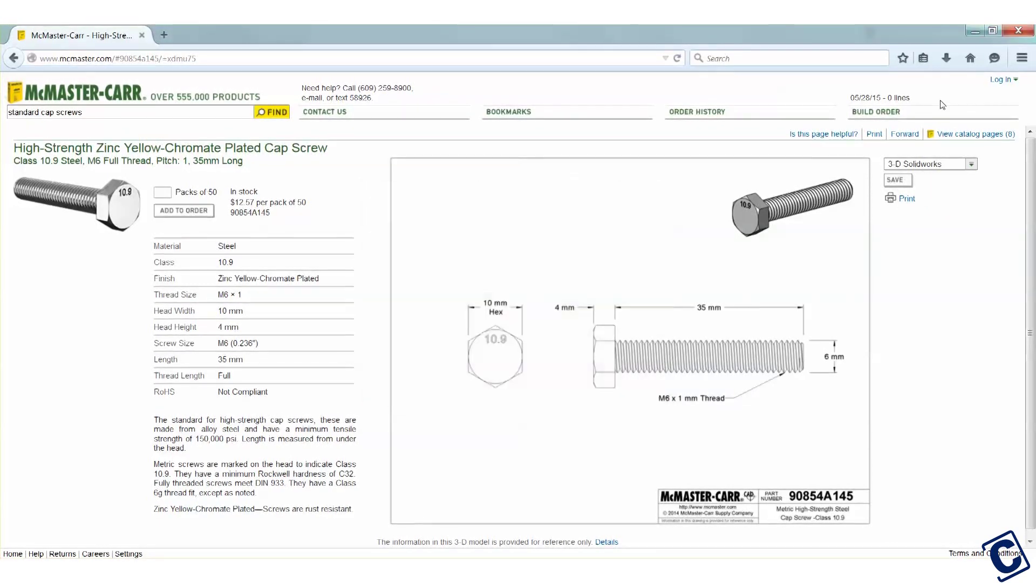
- Insert the downloaded 90854A145.SLDPRT M6 cap screw into the mold part, placed above the halves
click(975, 31)
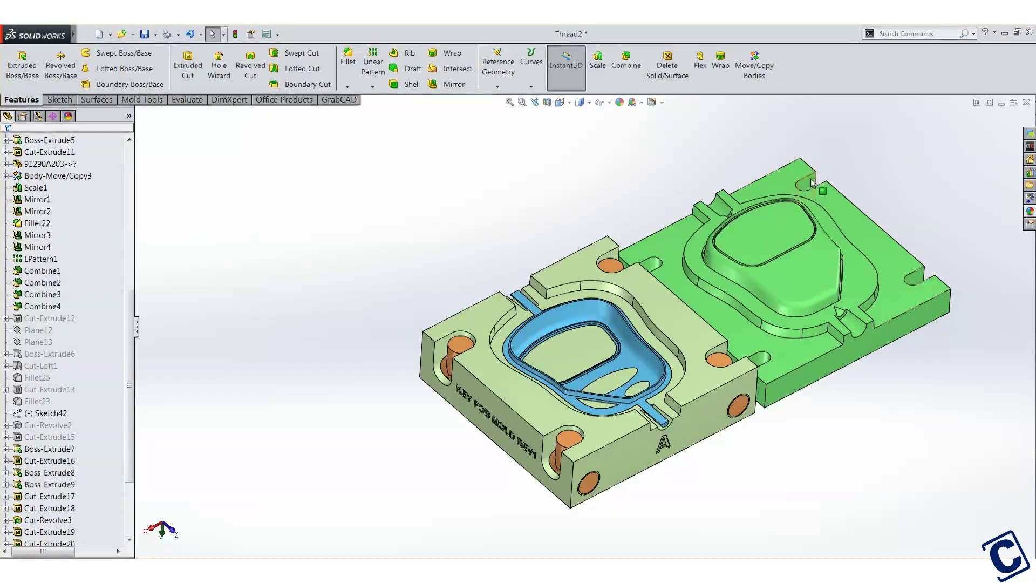
scroll(842, 201, up, 1)
scroll(847, 204, down, 1)
mouse_move(54, 33)
click(153, 34)
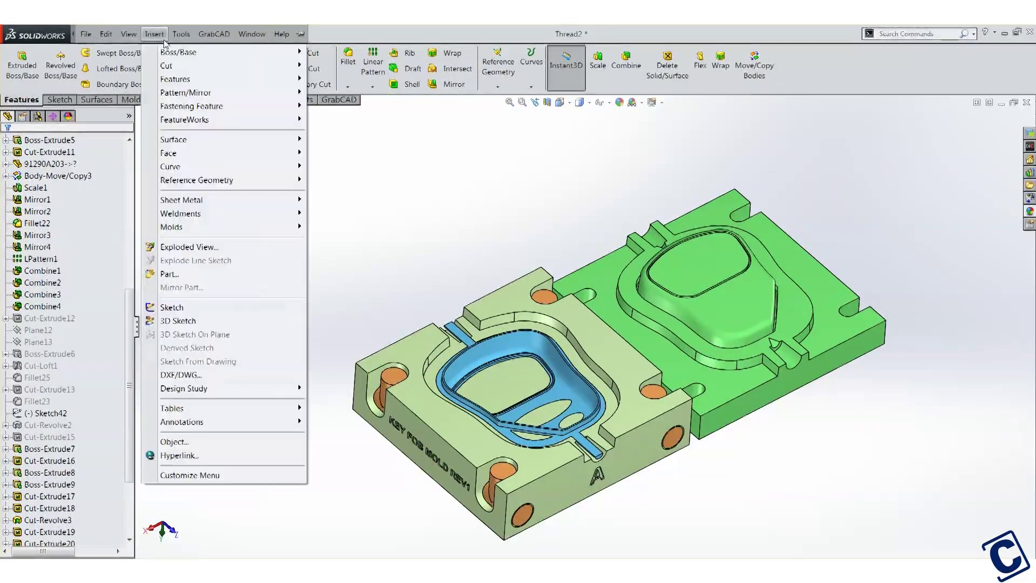
click(179, 276)
double_click(346, 233)
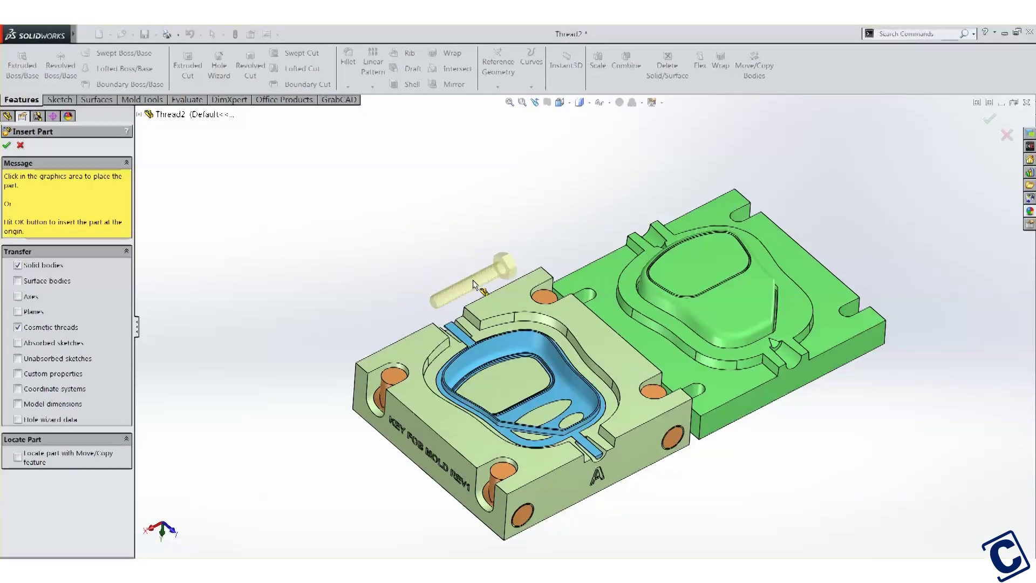
click(546, 221)
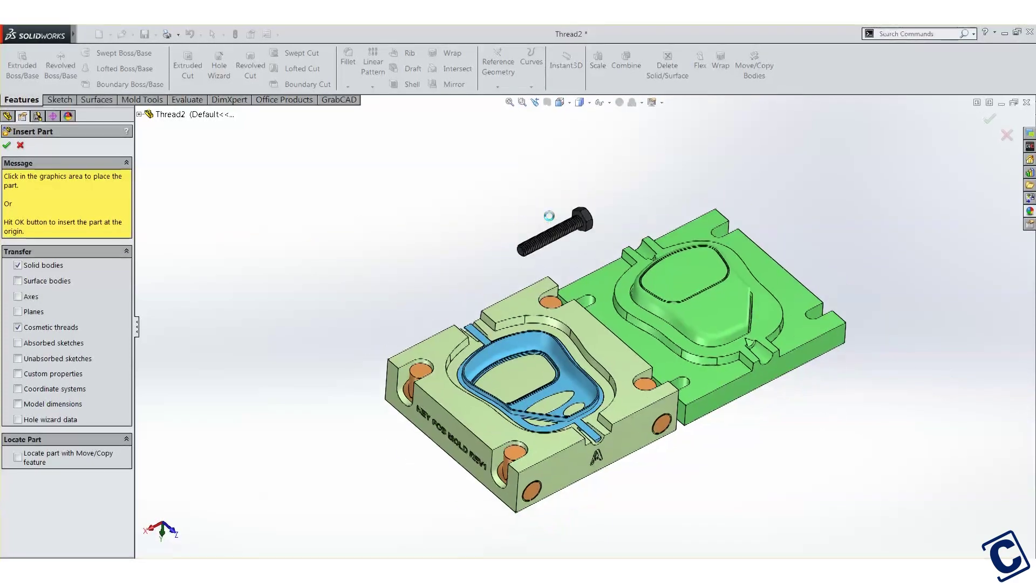
scroll(572, 227, down, 6)
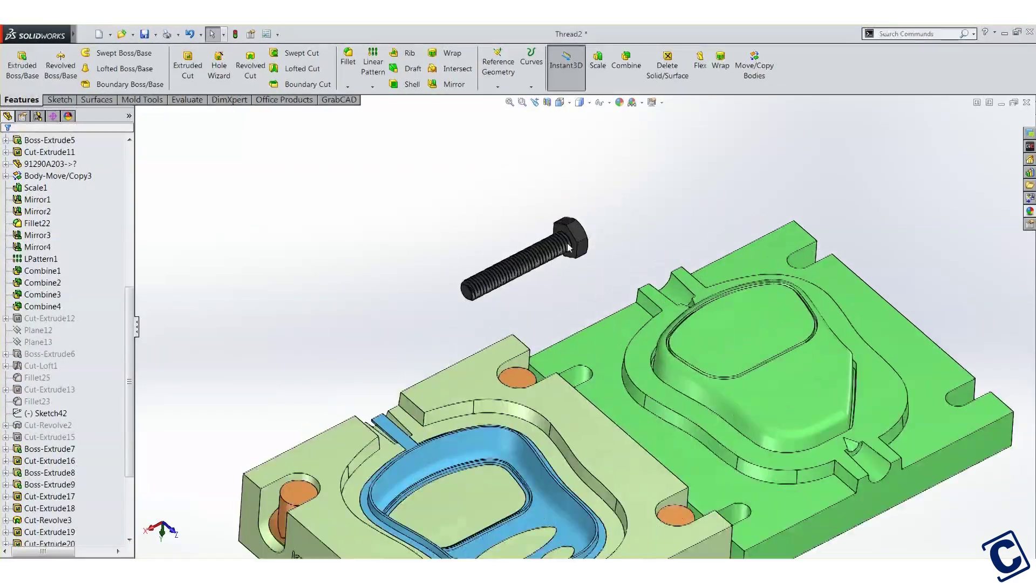
scroll(426, 395, down, 5)
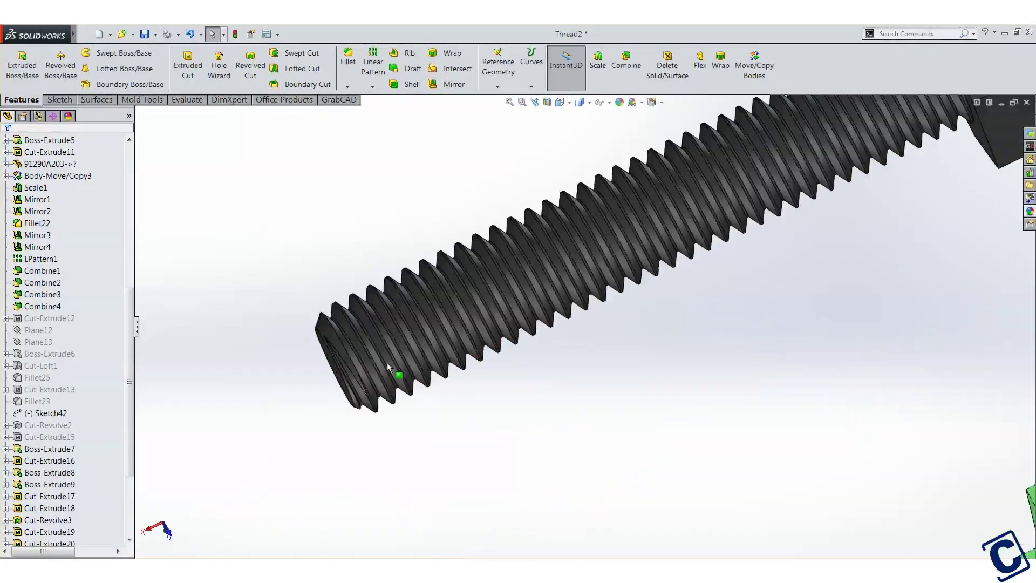
scroll(486, 399, up, 8)
scroll(540, 398, down, 2)
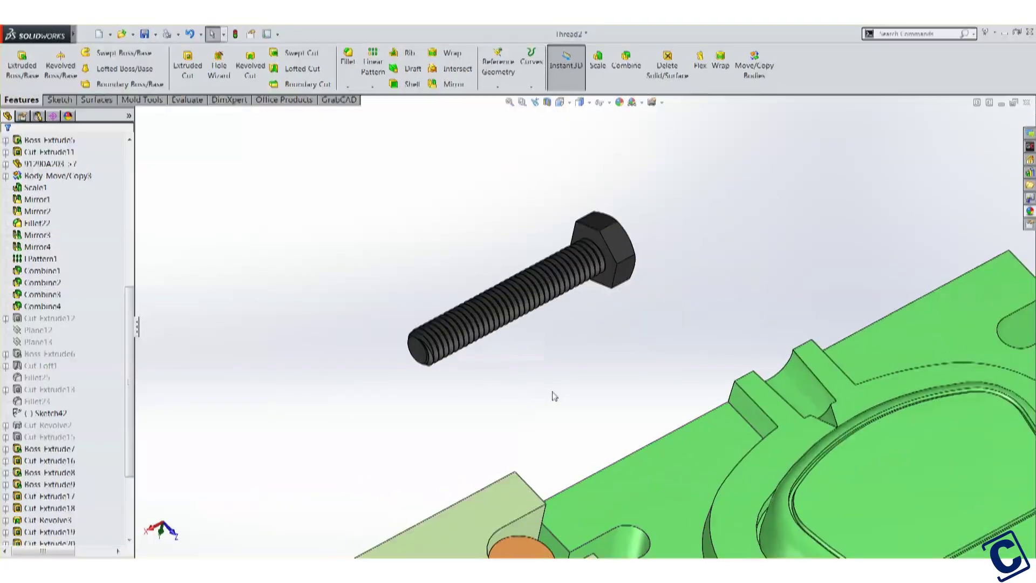
- In Move/Copy Body, mate the screw's threaded face concentric with the orange insert's hole
click(753, 68)
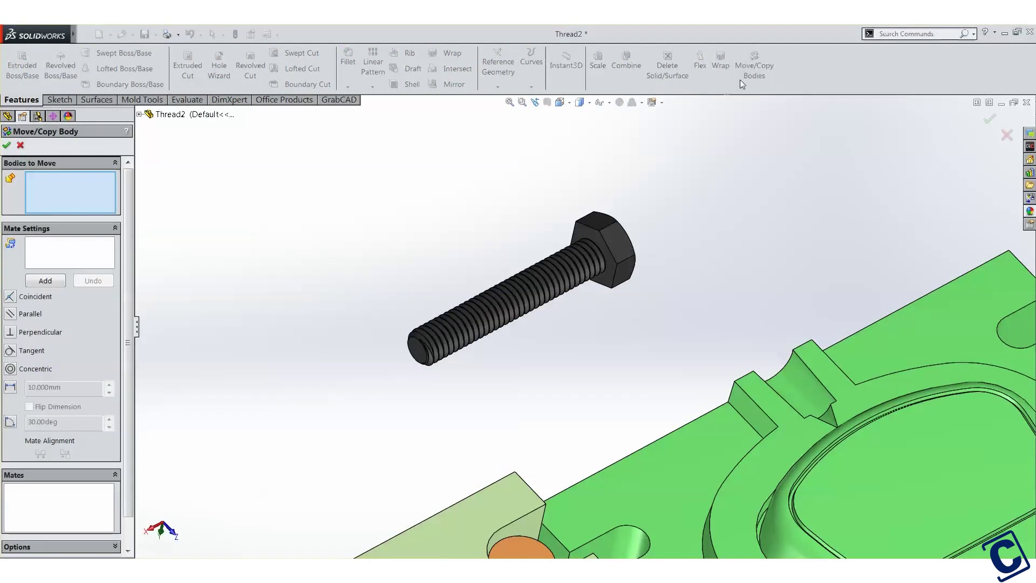
click(460, 318)
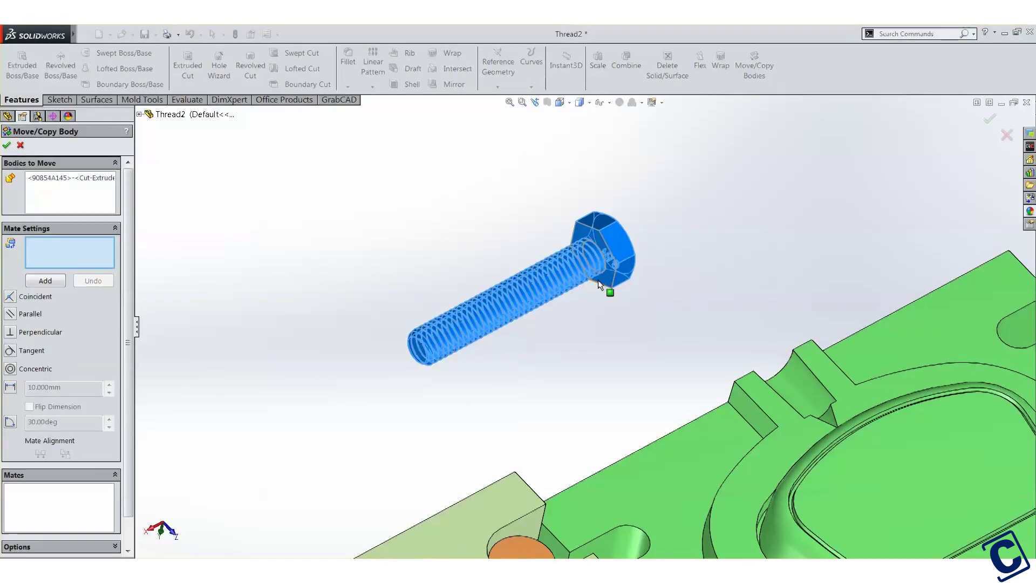
scroll(586, 264, down, 6)
scroll(509, 219, down, 2)
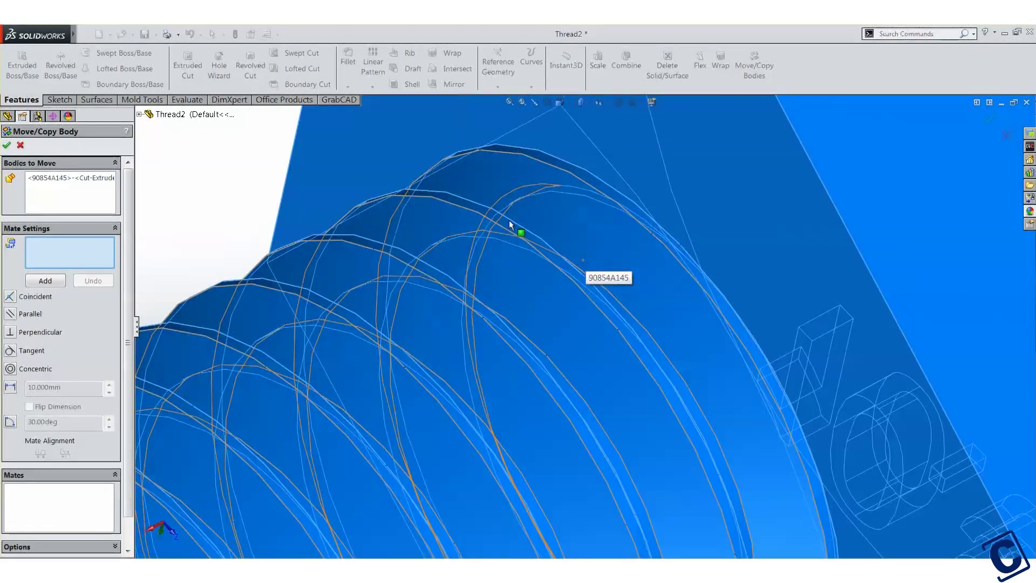
click(511, 225)
scroll(511, 224, up, 6)
scroll(660, 365, up, 8)
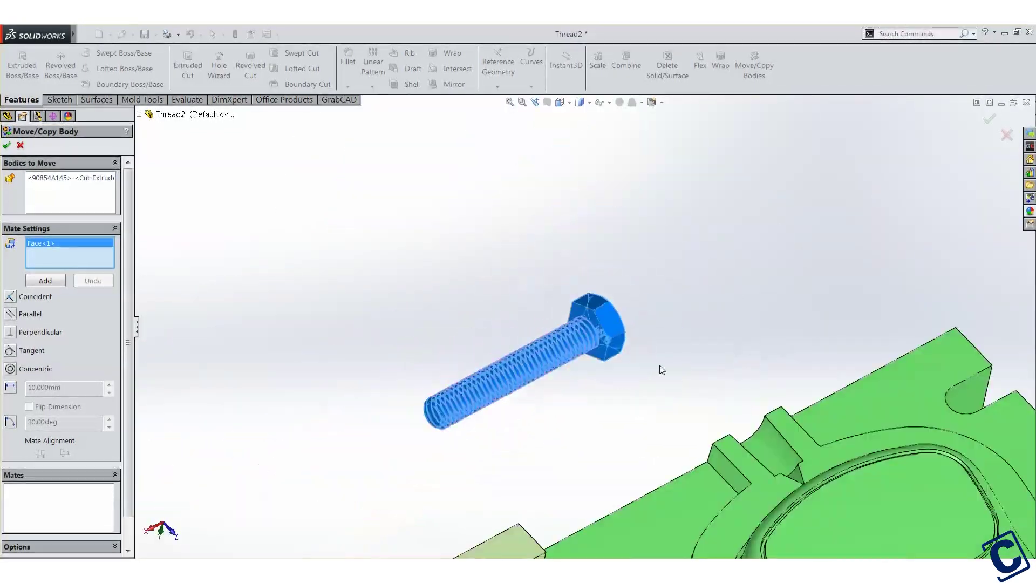
scroll(529, 410, down, 6)
click(529, 409)
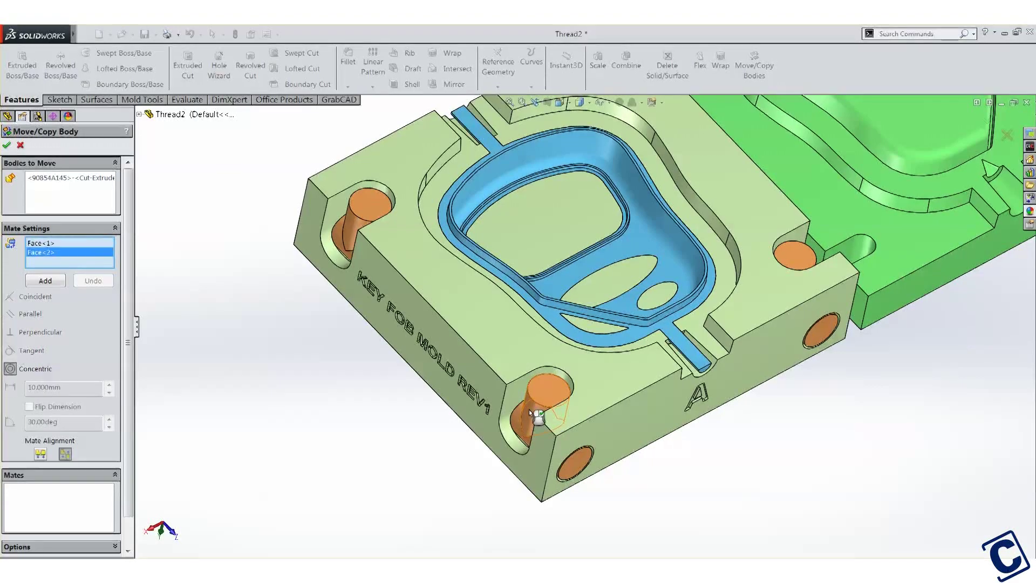
middle_drag(597, 487, 609, 378)
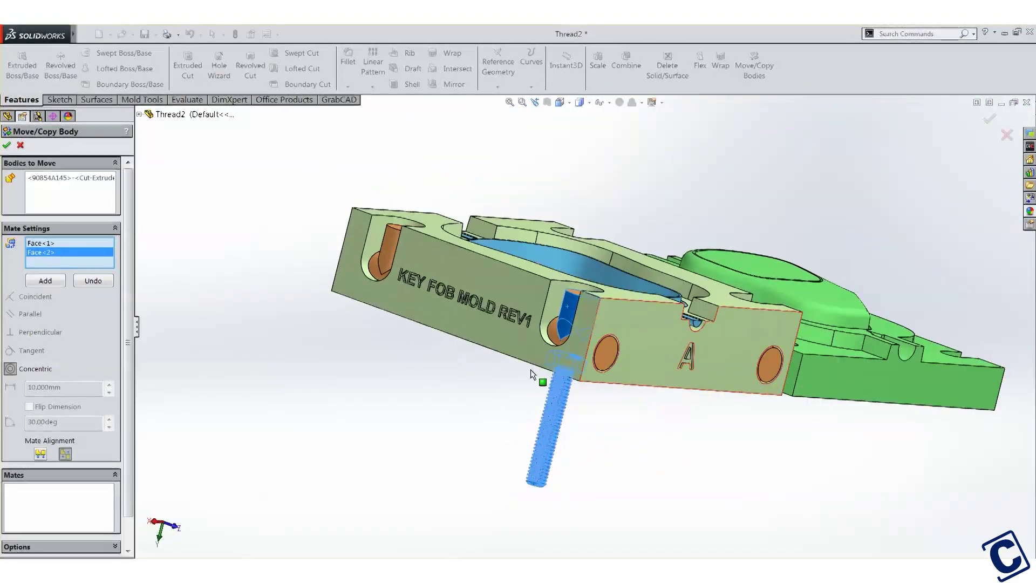
click(47, 281)
- Add a flipped 10 mm distance mate between the screw end face and the insert face, then confirm
middle_drag(405, 442, 526, 378)
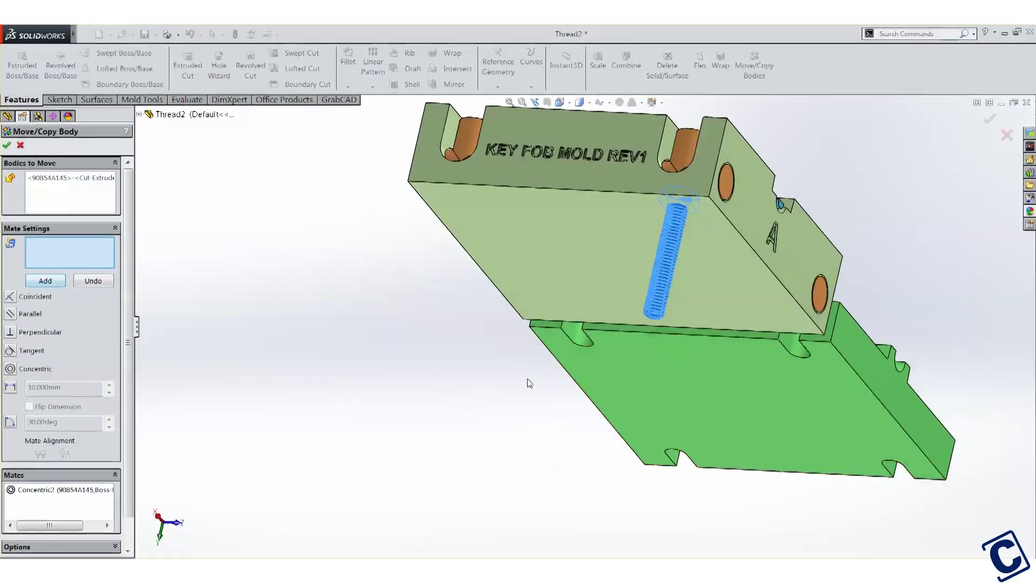
scroll(656, 310, down, 6)
click(610, 309)
middle_drag(610, 309, 583, 424)
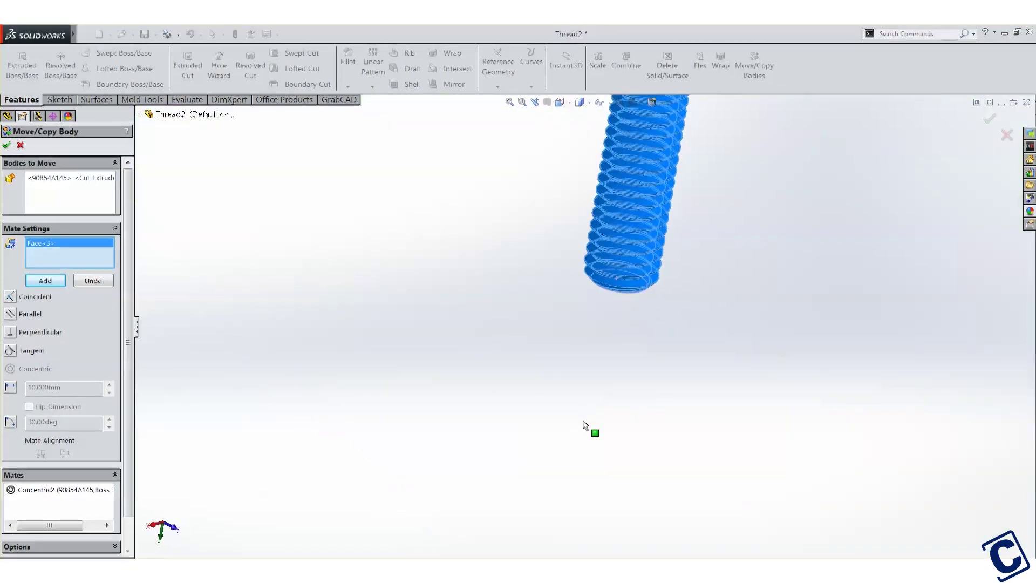
scroll(593, 378, up, 6)
scroll(620, 130, down, 3)
scroll(621, 160, down, 3)
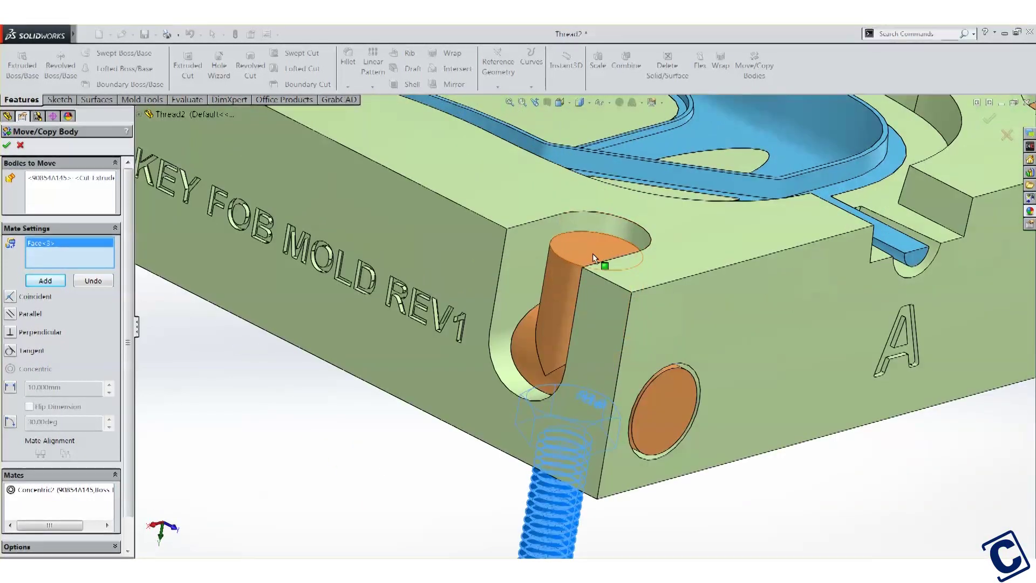
click(593, 254)
scroll(599, 253, up, 7)
scroll(652, 240, down, 3)
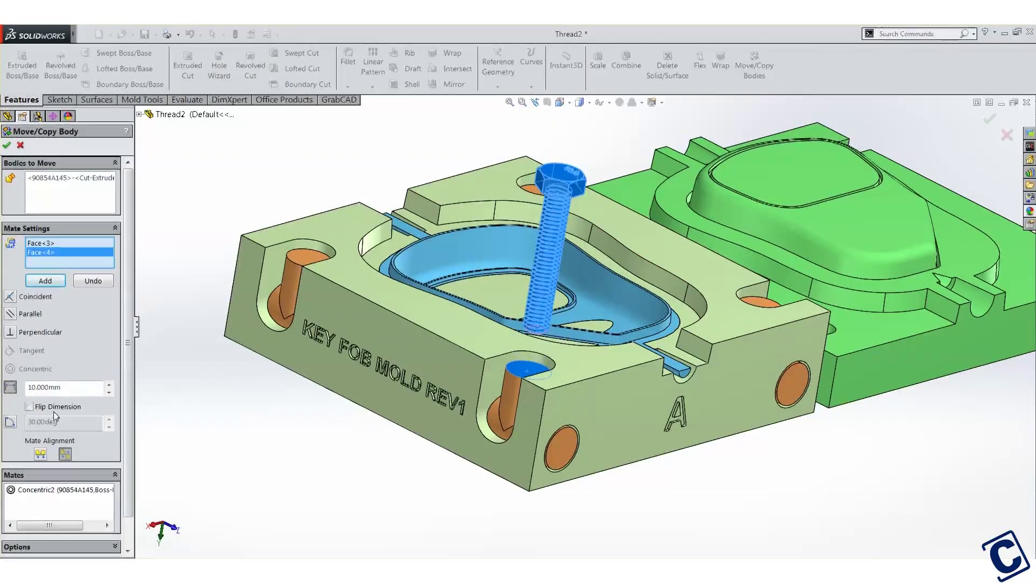
click(53, 409)
middle_drag(354, 447, 450, 438)
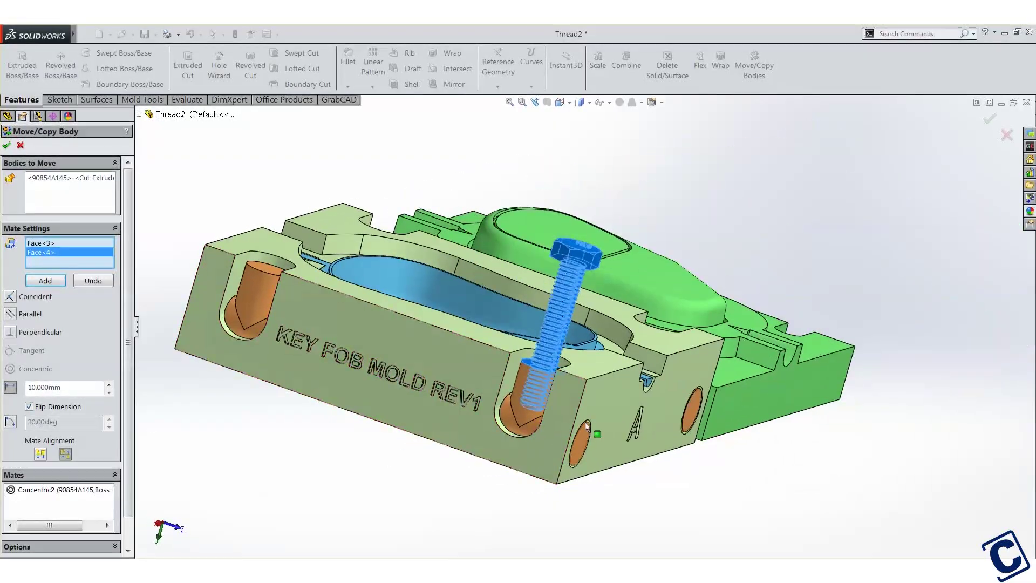
scroll(585, 422, down, 2)
drag(83, 388, 1, 395)
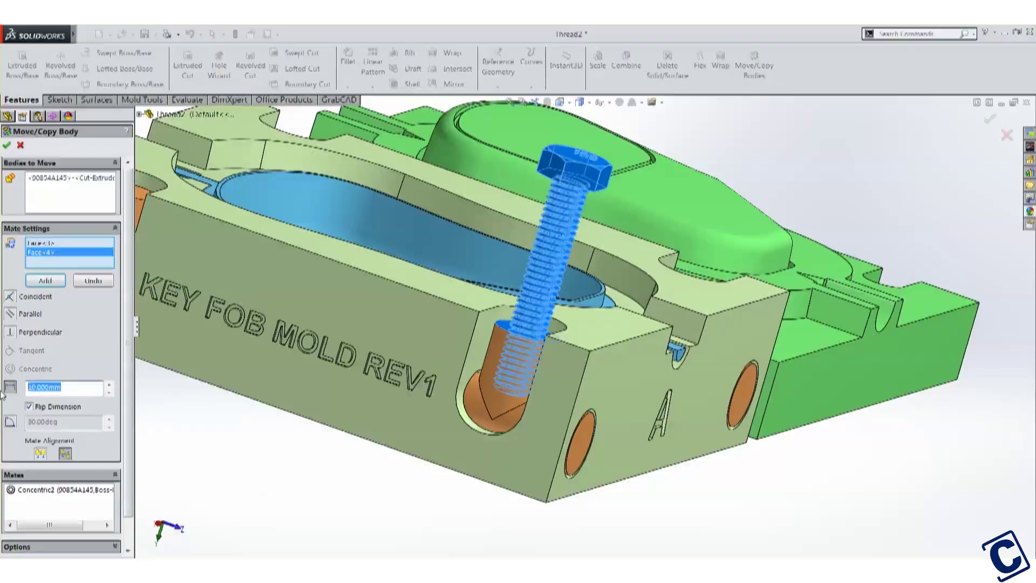
key(Return)
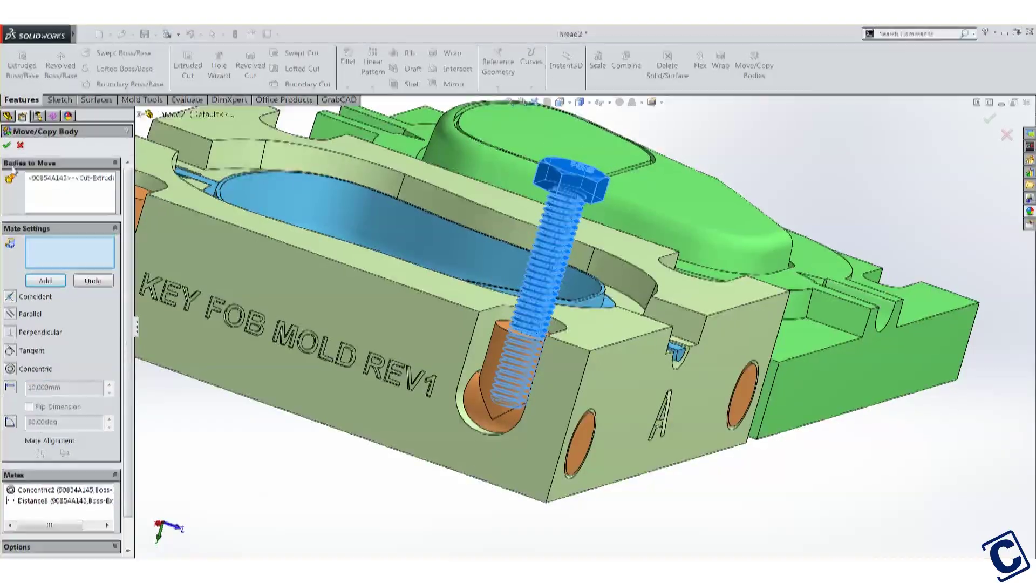
click(7, 145)
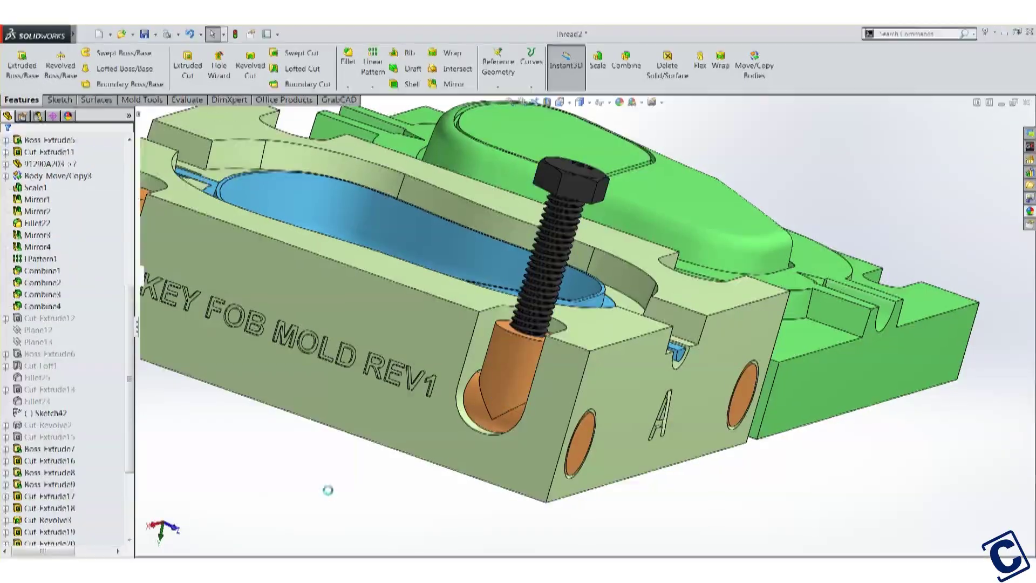
- Scale the screw body uniformly by a factor of 1.02
middle_drag(380, 431, 312, 489)
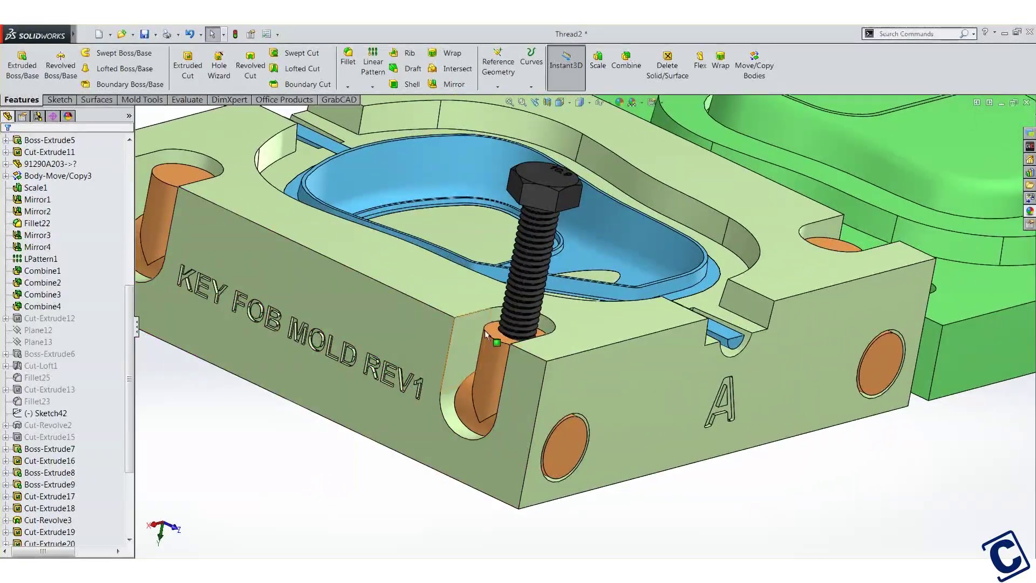
scroll(493, 341, up, 3)
mouse_move(494, 341)
middle_down()
mouse_move(477, 335)
mouse_move(479, 345)
middle_up()
scroll(658, 189, down, 1)
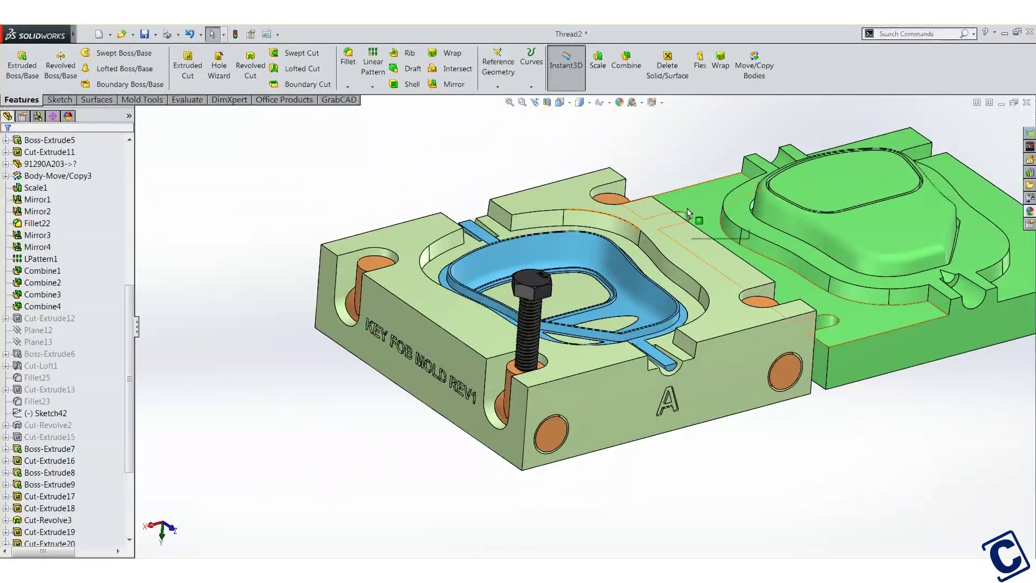
click(597, 61)
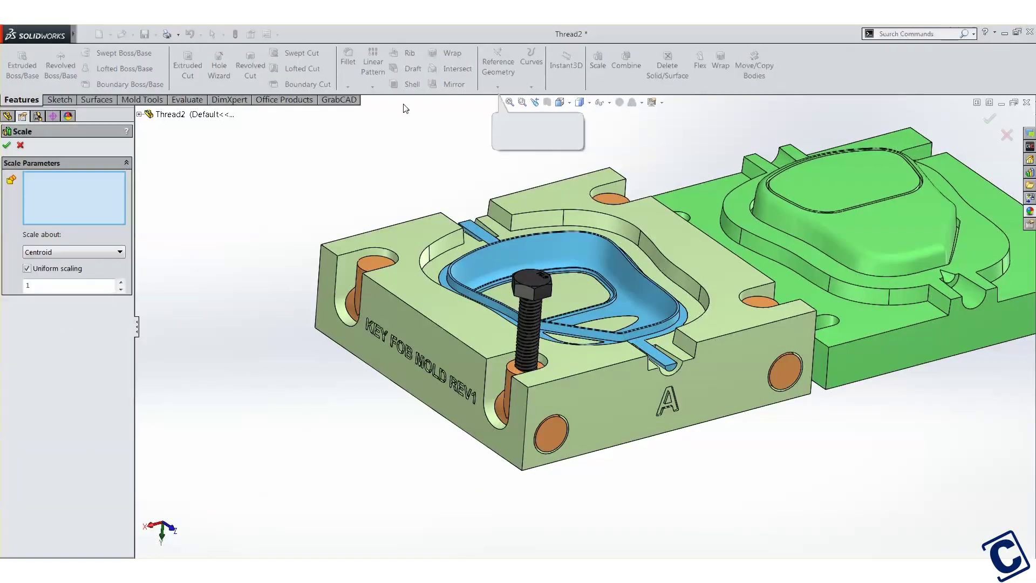
click(512, 309)
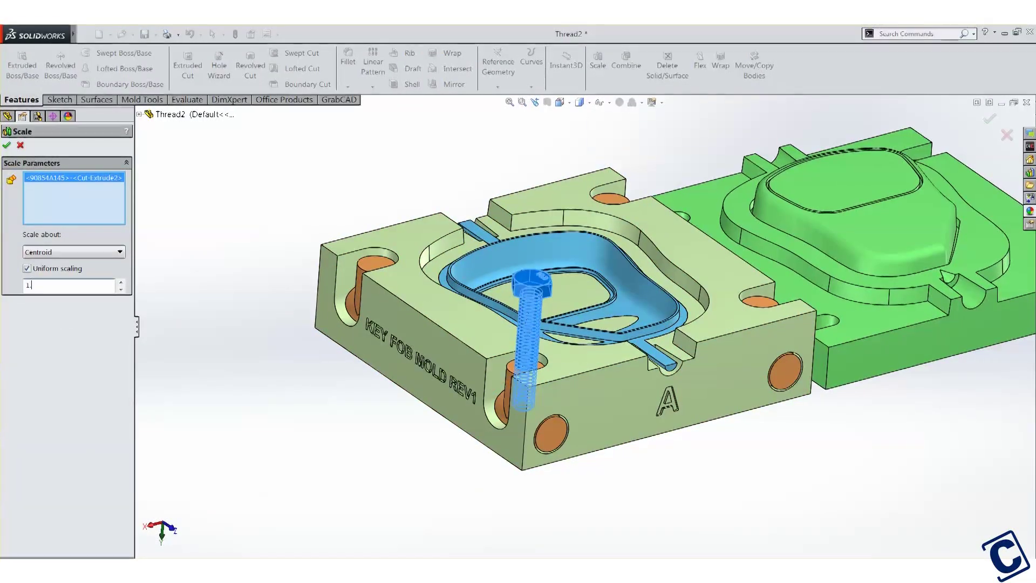
text(.02)
click(6, 145)
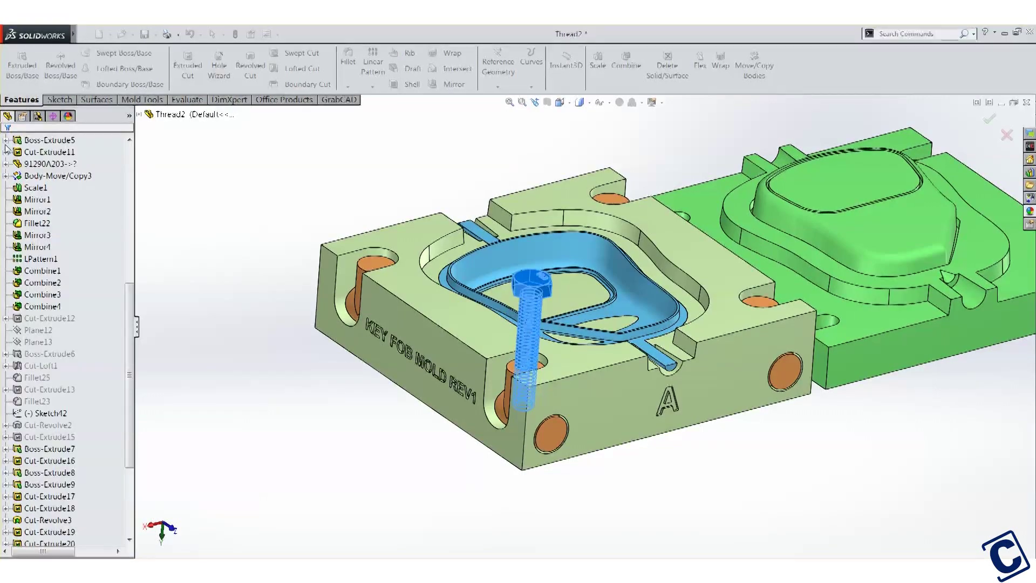
- Reorient the view of the mold top and start a Combine feature
scroll(535, 381, down, 4)
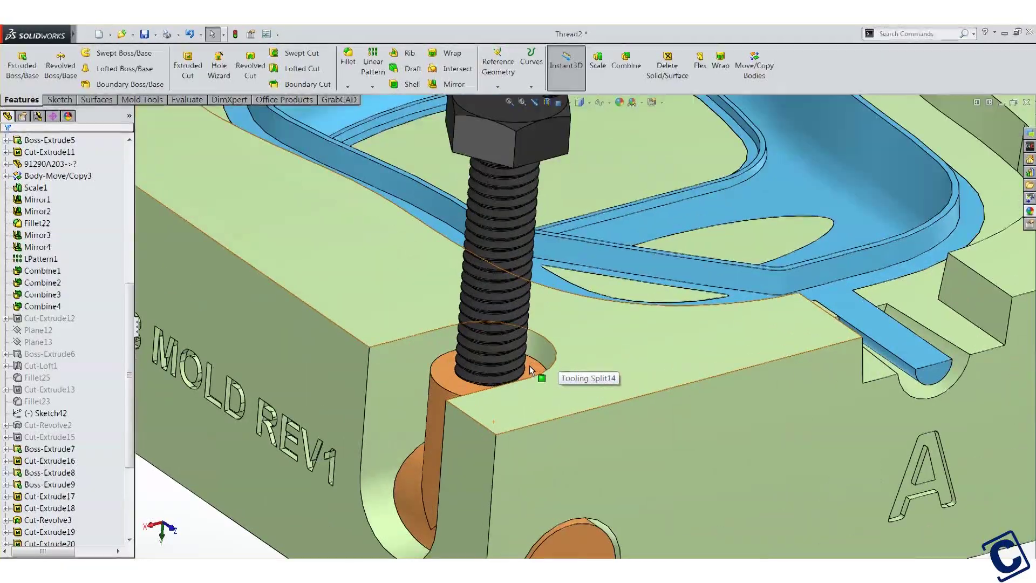
scroll(529, 365, up, 2)
scroll(530, 370, up, 3)
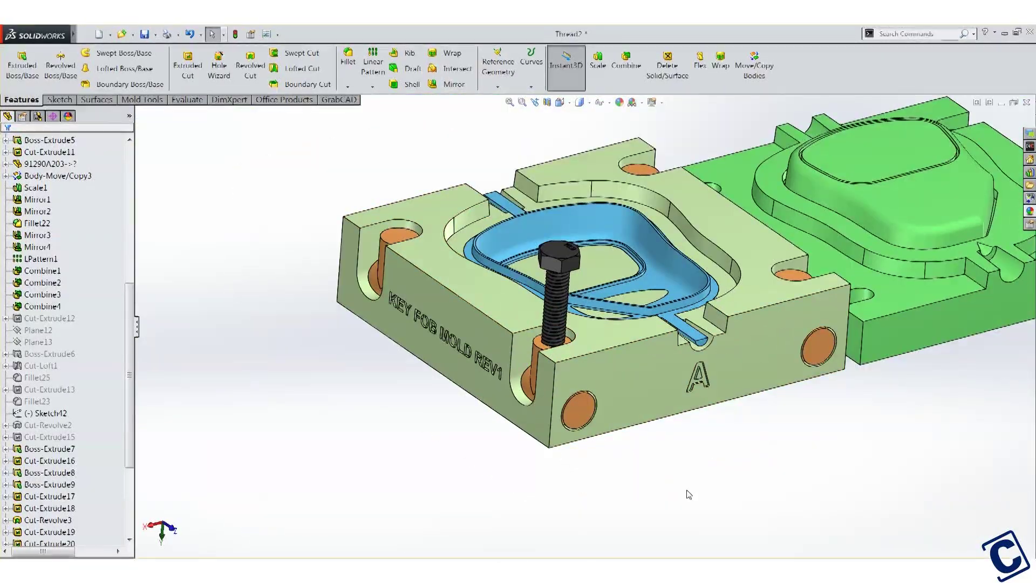
middle_drag(744, 447, 744, 457)
scroll(751, 258, down, 2)
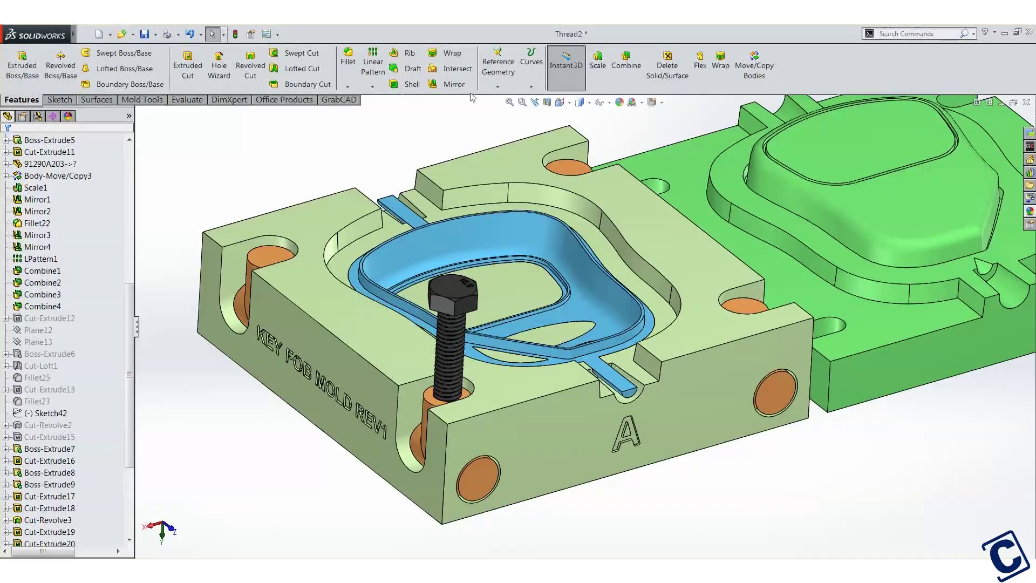
click(627, 75)
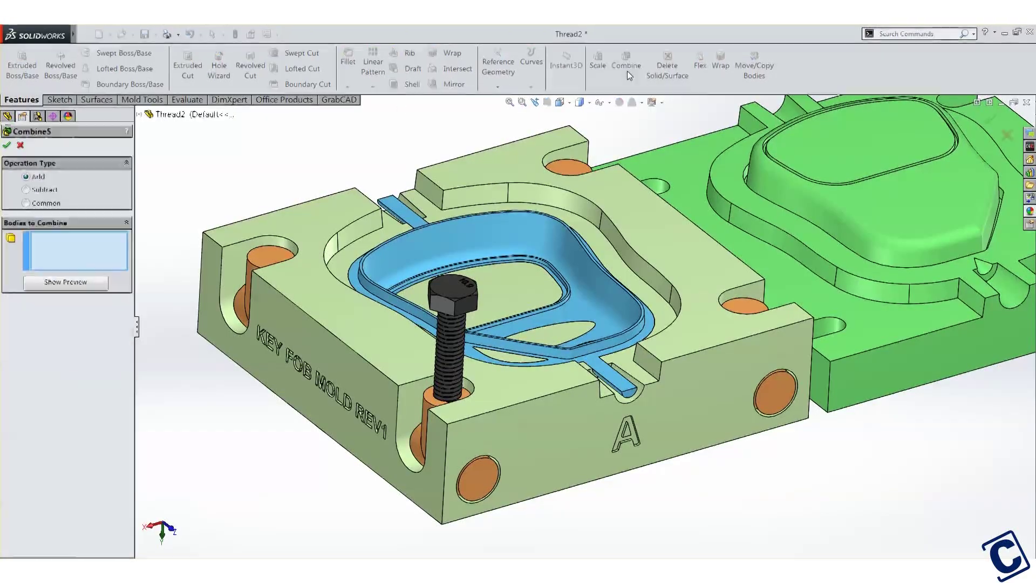
- Subtract the screw body from the orange insert, cutting a modeled internal thread into its hole
click(26, 189)
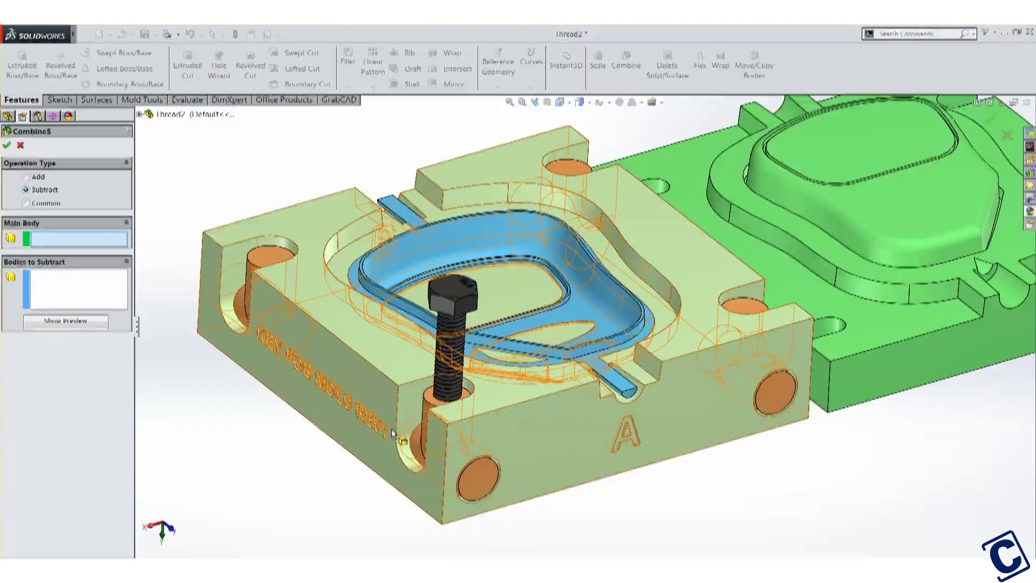
click(432, 409)
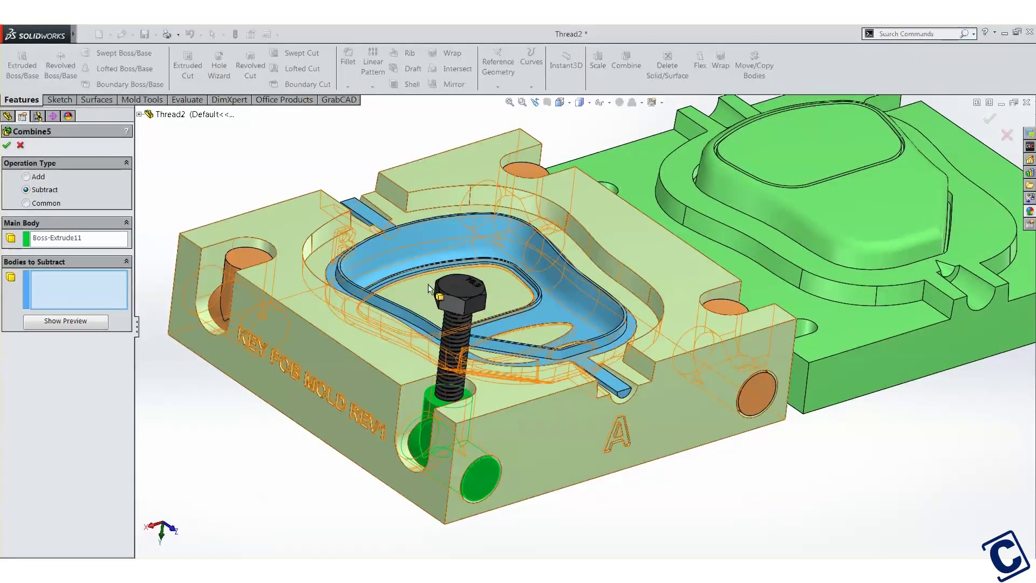
click(448, 297)
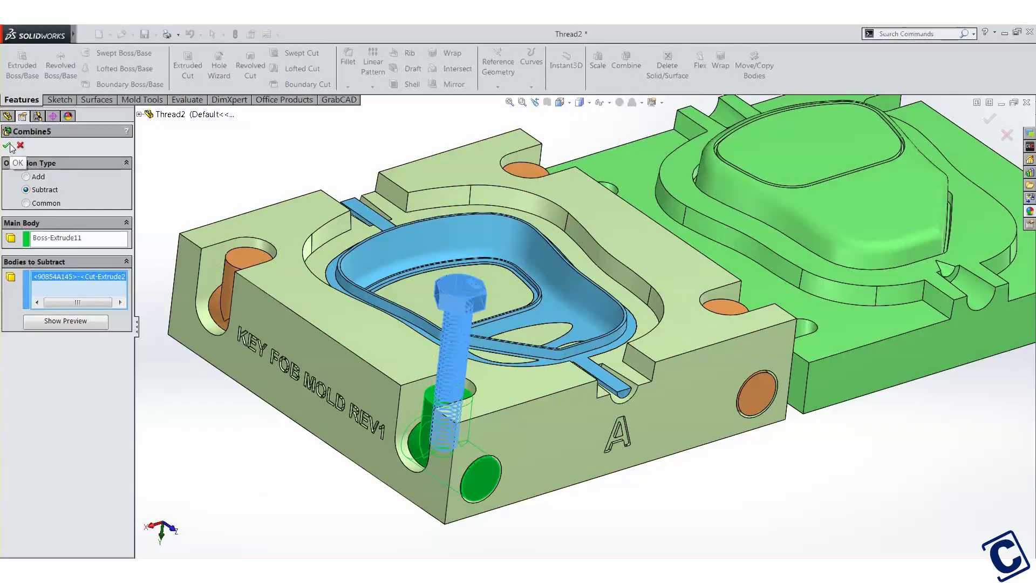
key(Return)
scroll(444, 416, down, 10)
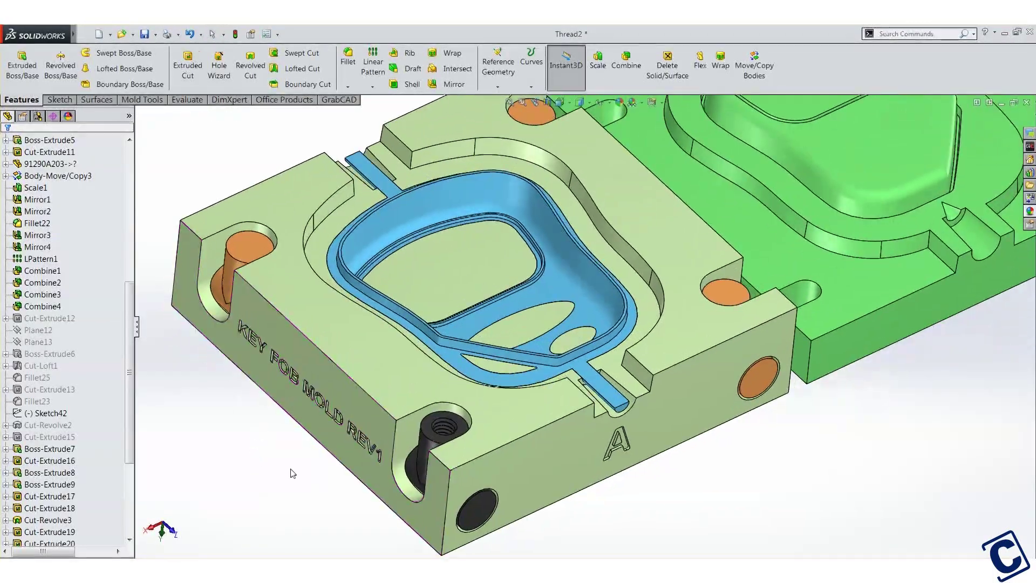
middle_drag(490, 417, 530, 373)
scroll(530, 373, up, 3)
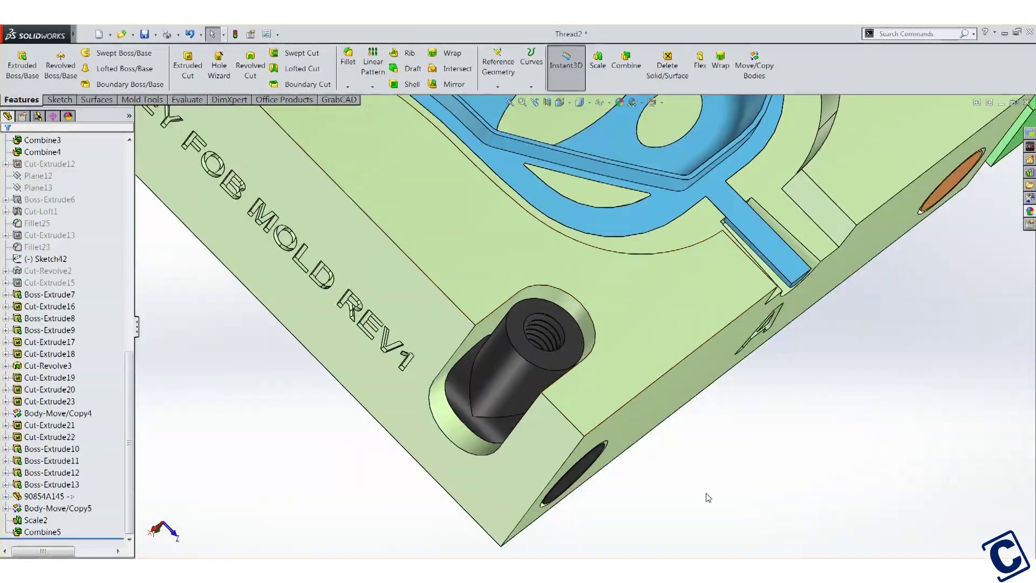
middle_drag(707, 495, 689, 475)
scroll(505, 243, up, 7)
middle_drag(601, 187, 599, 169)
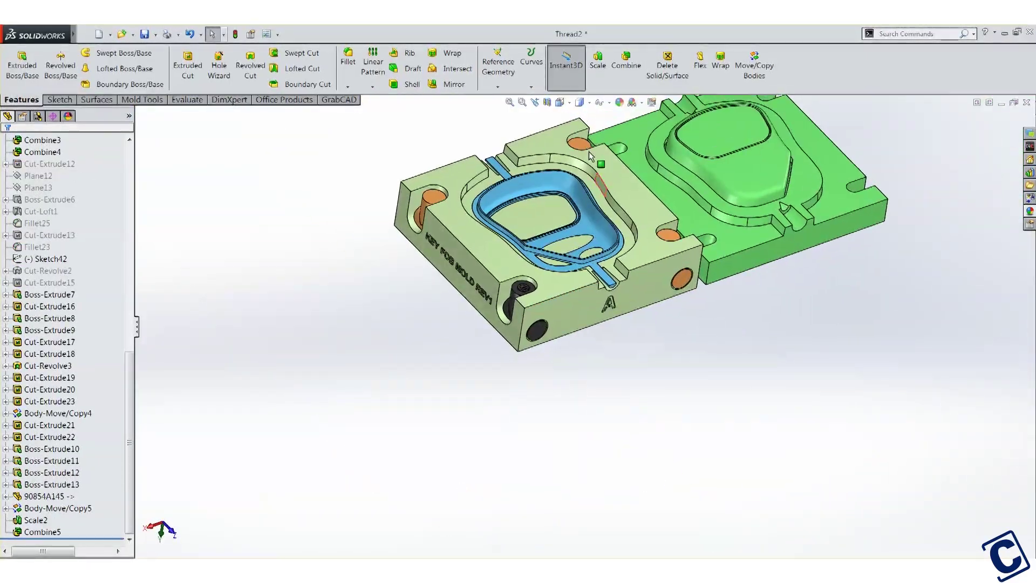
scroll(599, 169, down, 1)
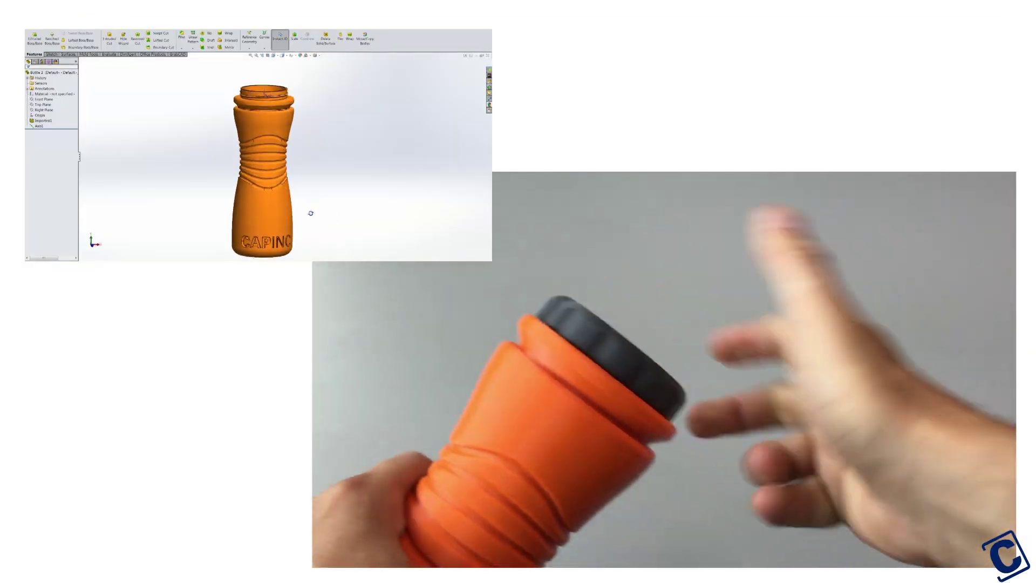
- View the bottle normal to the Front Plane and start a new sketch there, zoomed on the neck
scroll(249, 97, down, 5)
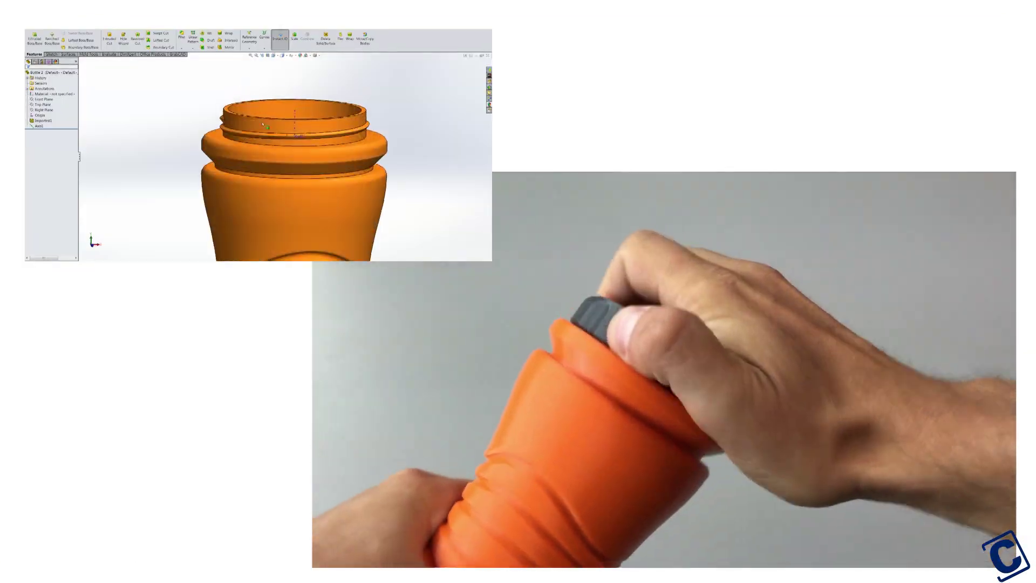
click(239, 125)
middle_drag(239, 125, 190, 119)
click(186, 122)
right_click(46, 99)
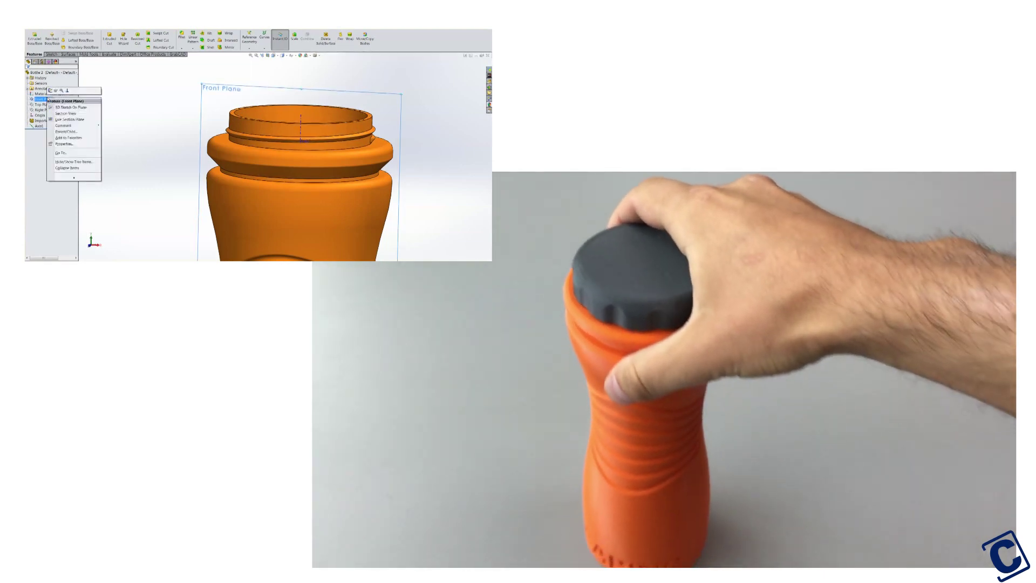
click(67, 91)
right_click(45, 101)
click(53, 92)
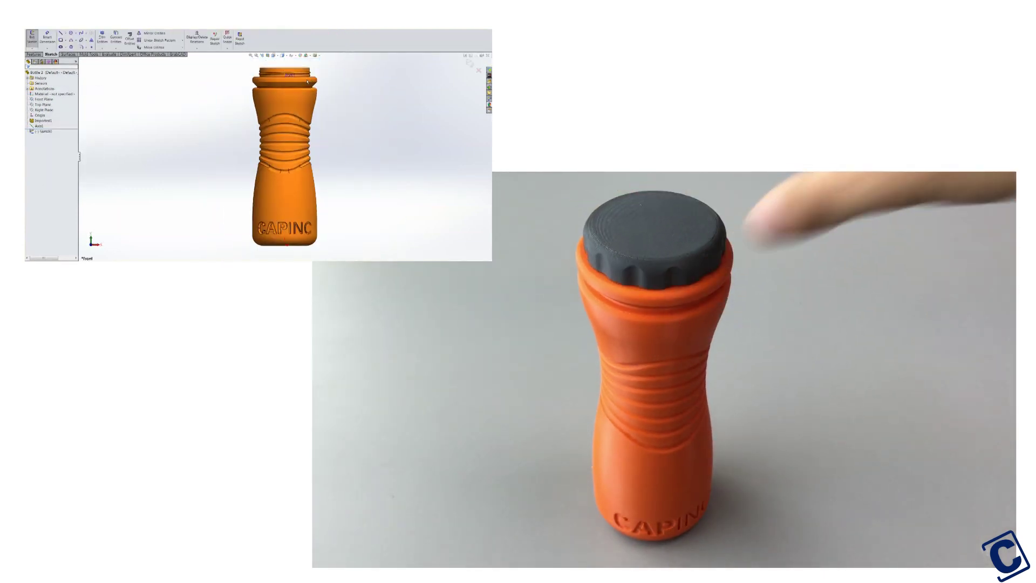
scroll(288, 66, down, 6)
scroll(267, 87, down, 3)
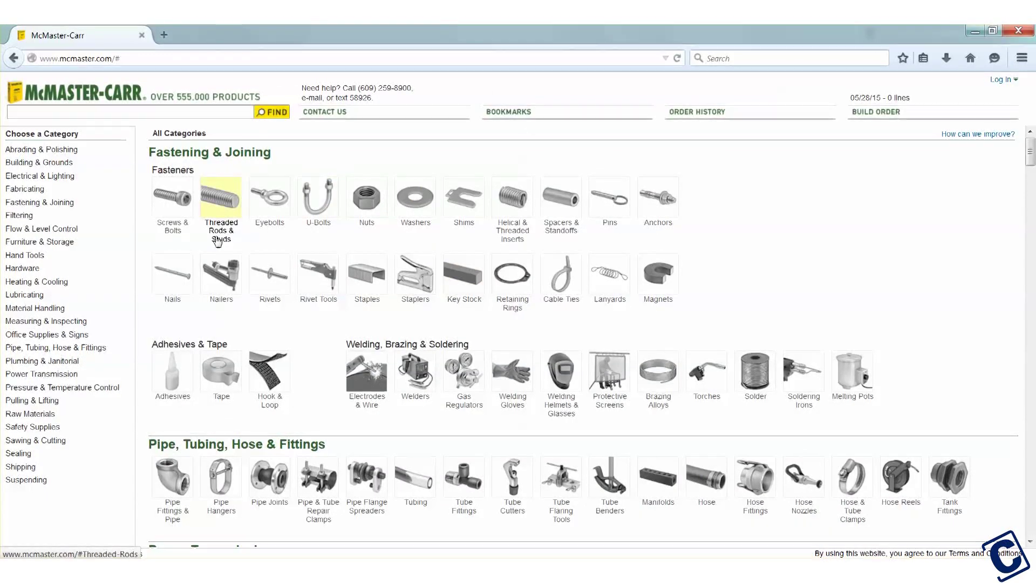
- Browse McMaster-Carr from Screws & Bolts into the Cap Screws listing
click(173, 200)
click(290, 212)
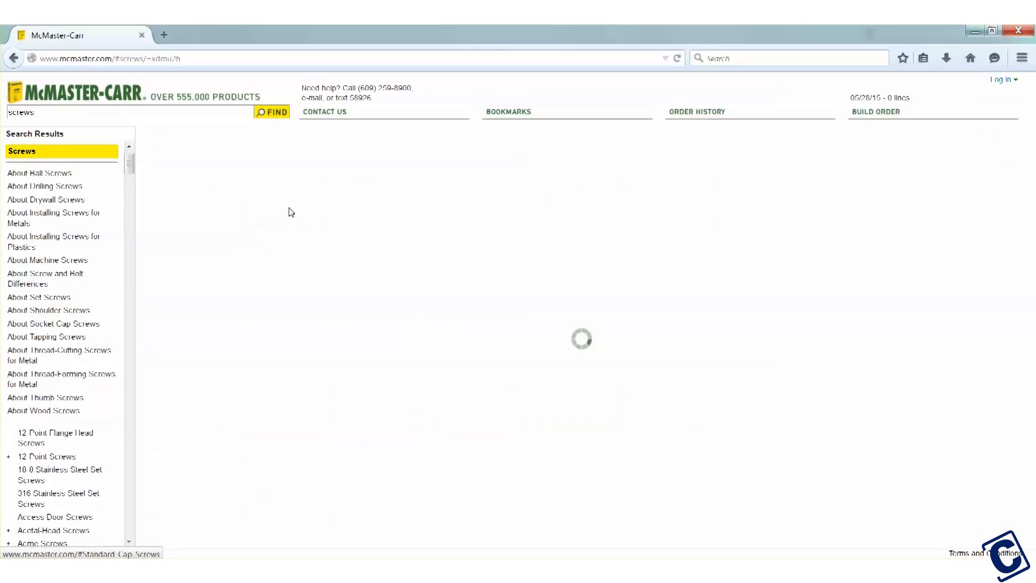